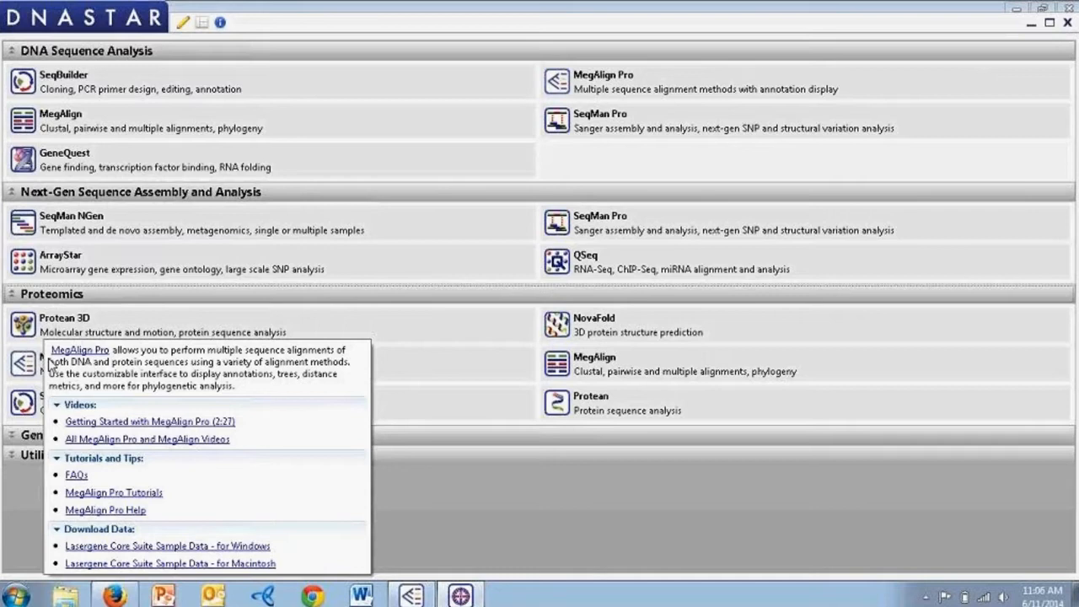
- Open the DNASTAR Navigator help contents to view the available topics, and close the help window
left_click(220, 22)
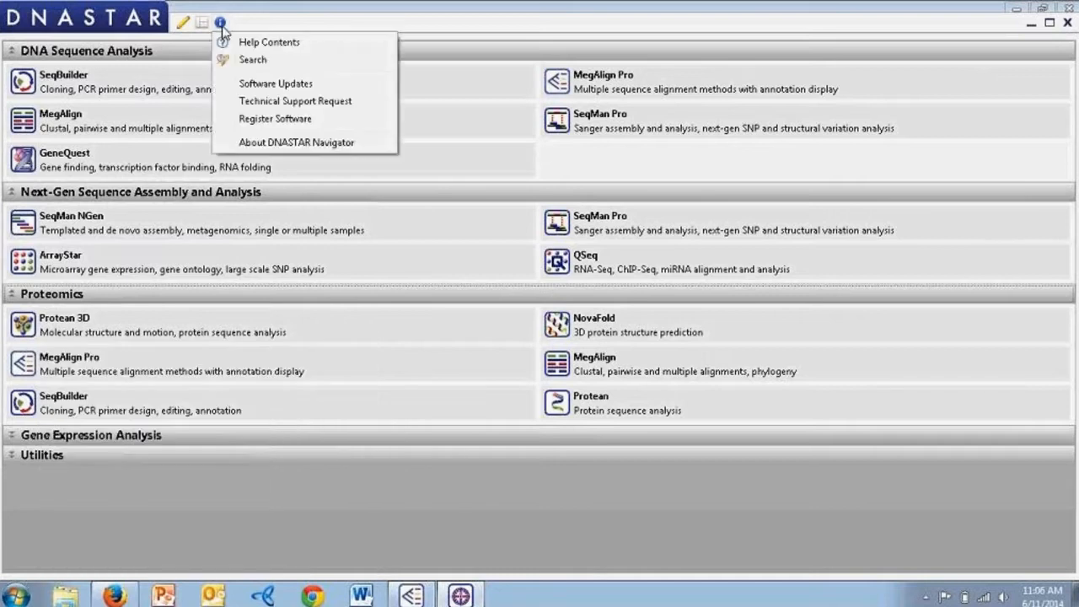
left_click(239, 42)
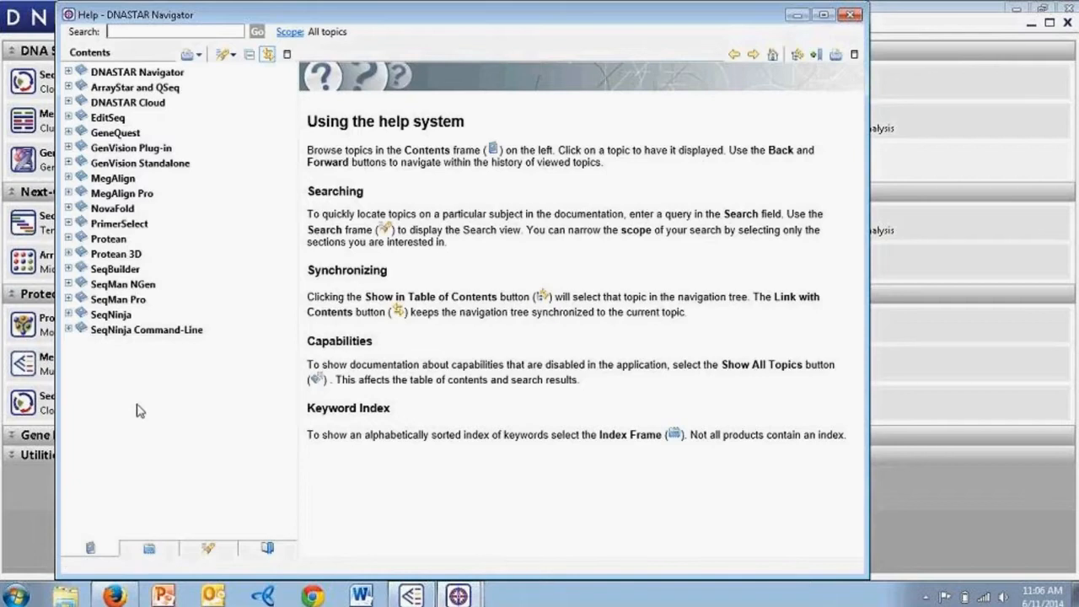
left_click(852, 16)
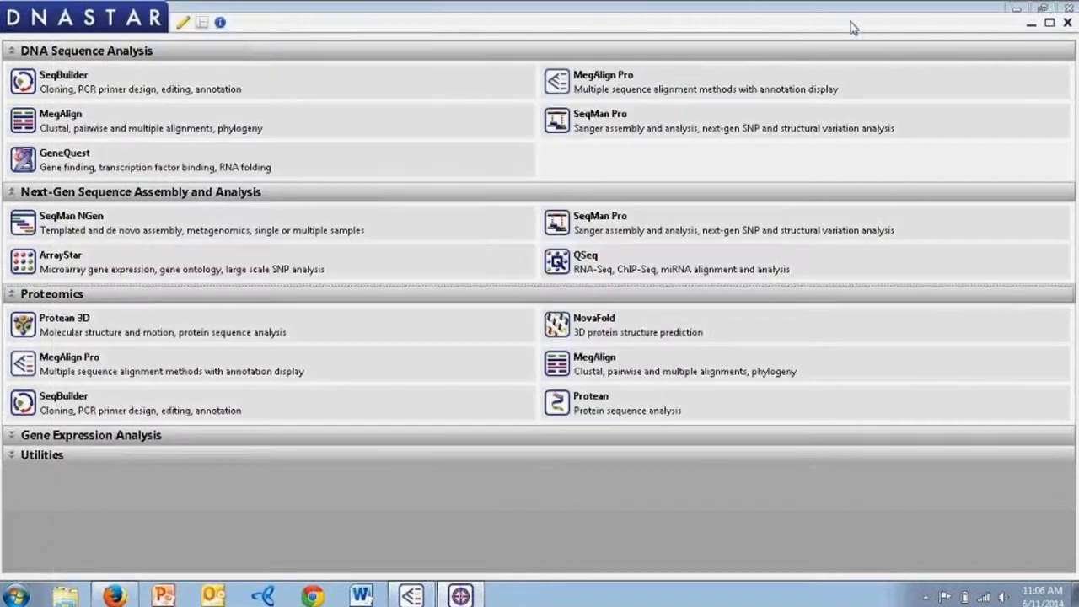
- Switch to MegAlign Pro and add all five protein sequence files from the ADH folder to the untitled alignment project
left_click(1030, 22)
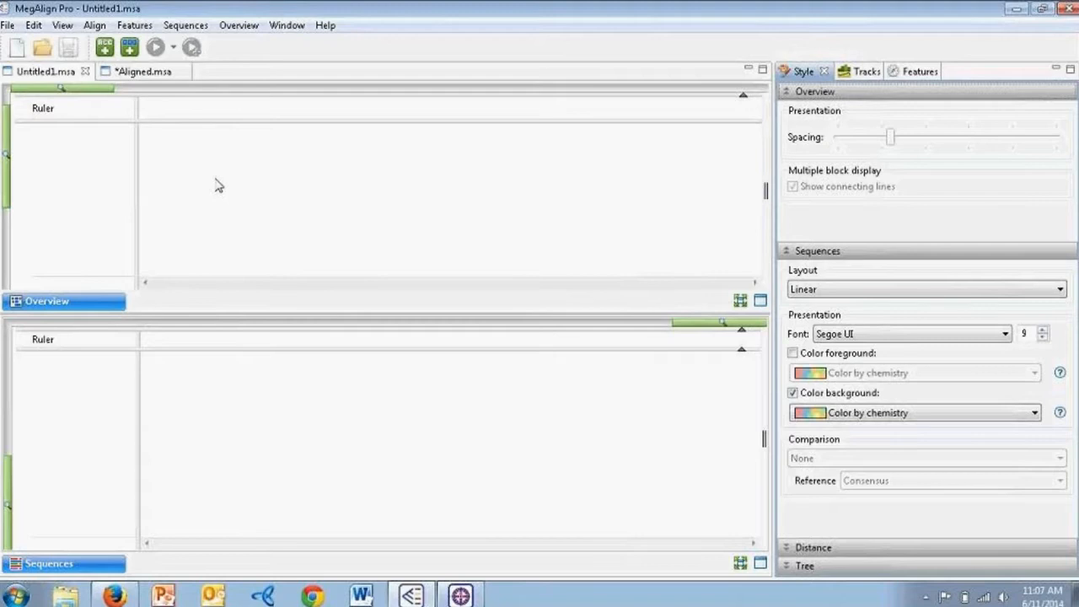
left_click(8, 25)
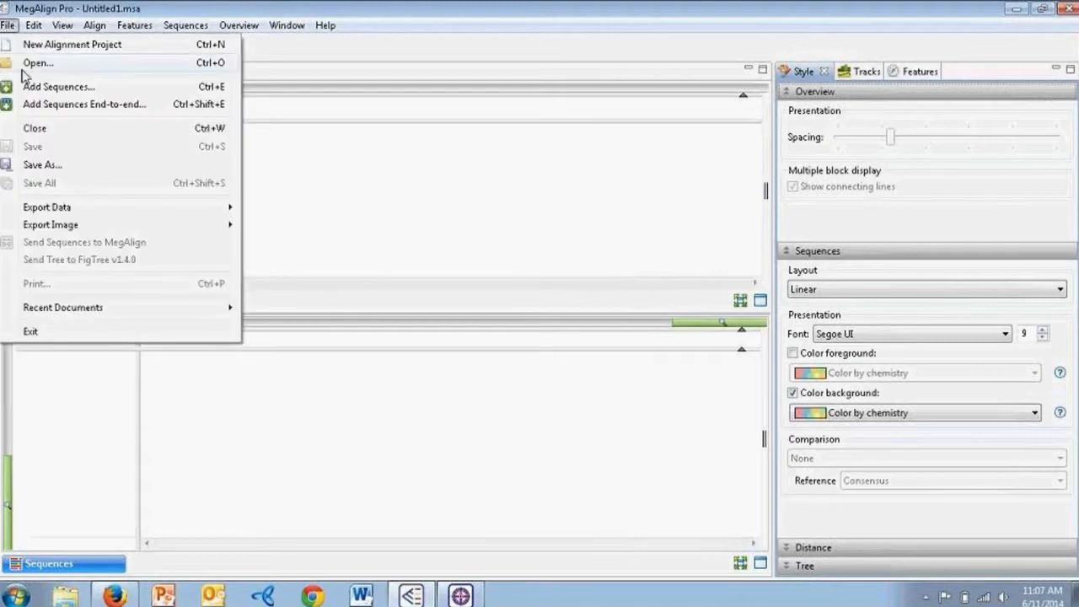
left_click(409, 74)
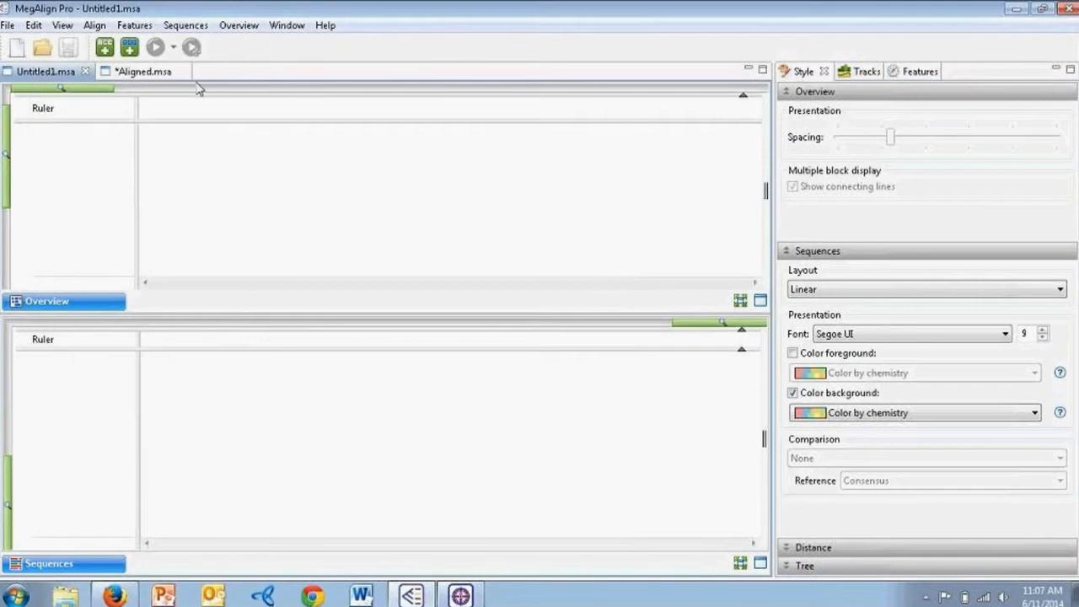
left_click(105, 50)
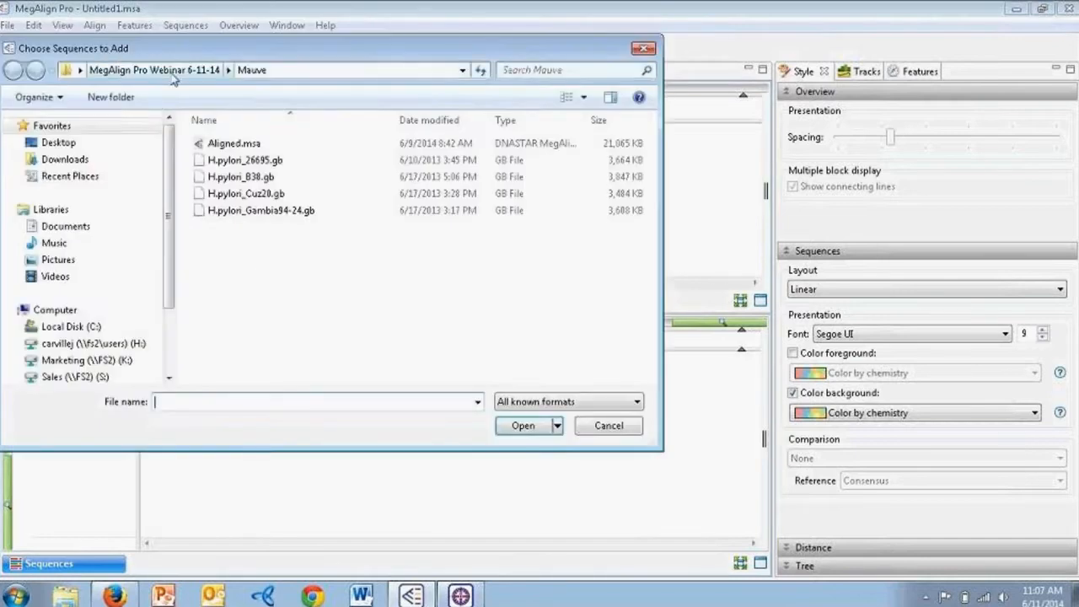
left_click(155, 69)
double_click(257, 144)
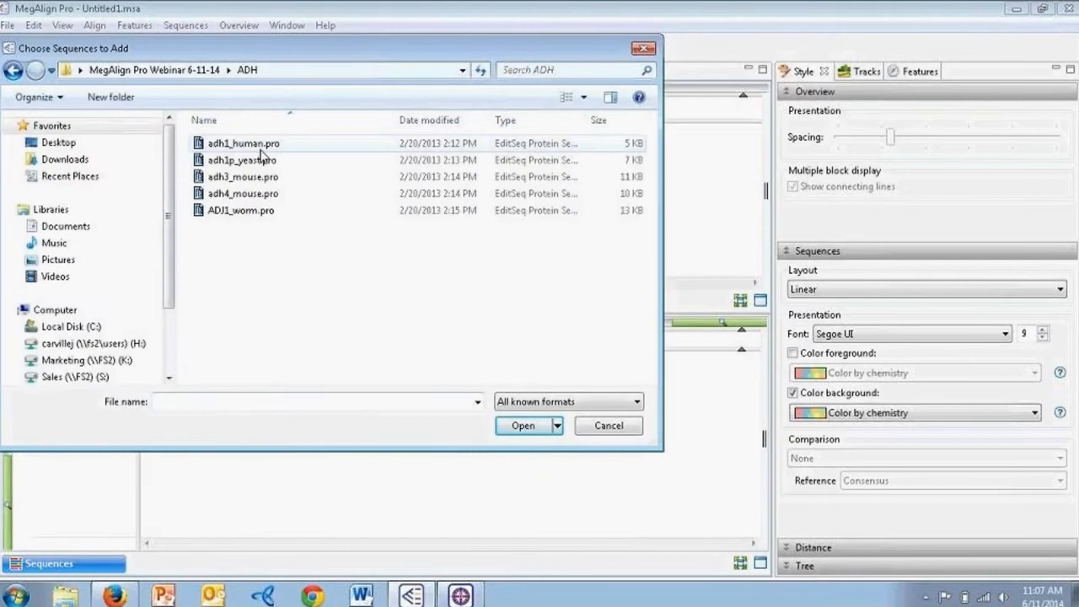
left_click(261, 150)
left_click(292, 216, "shift")
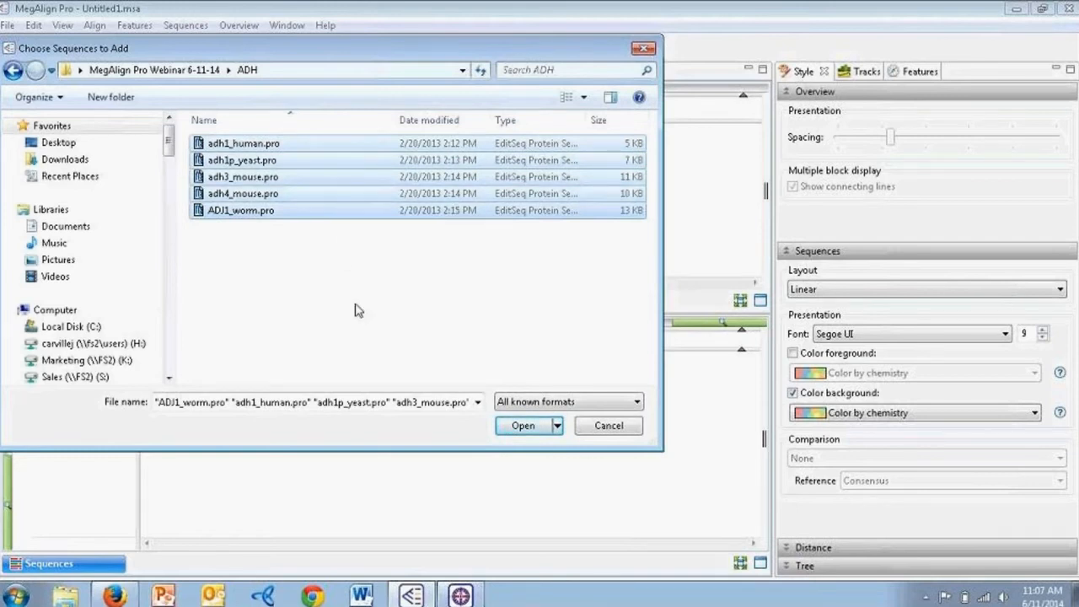
left_click(542, 430)
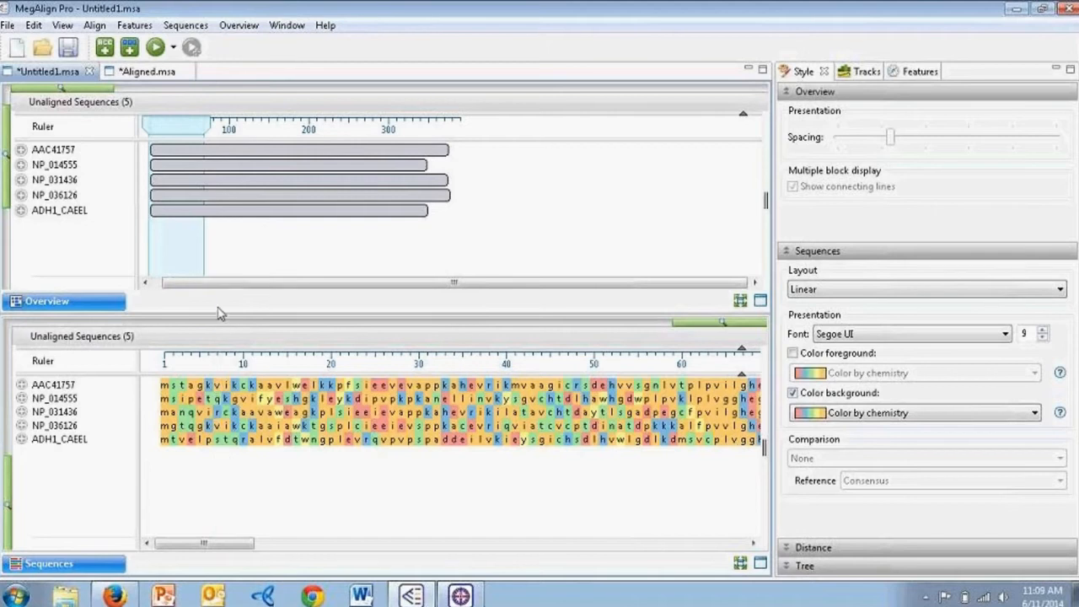
- Examine different regions of the unaligned sequences by moving the visible range along the overview
left_click_drag(172, 123, 226, 141)
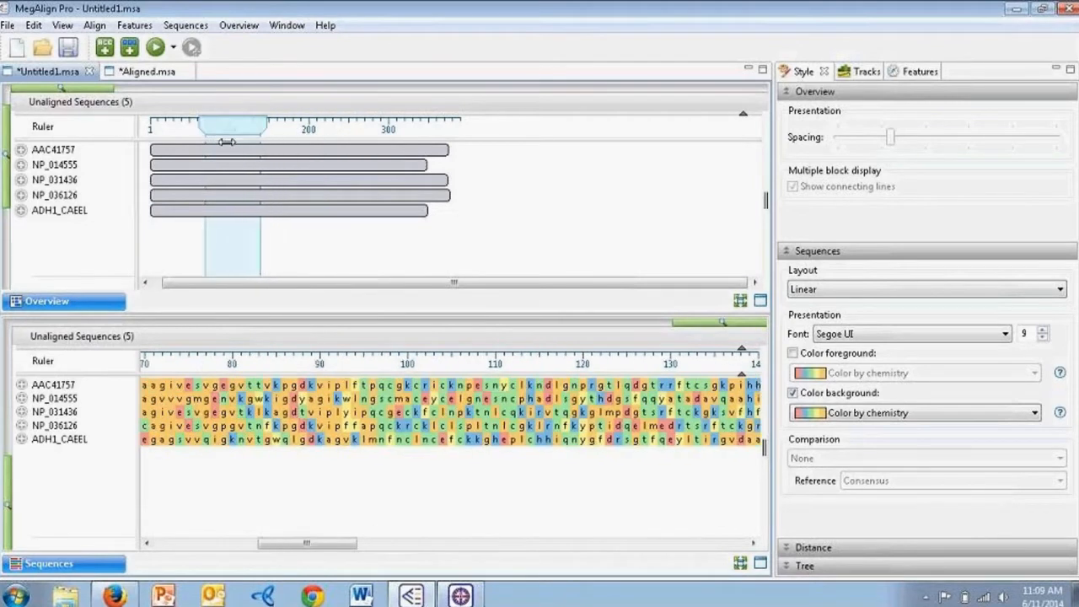
left_click(368, 161)
left_click(217, 157)
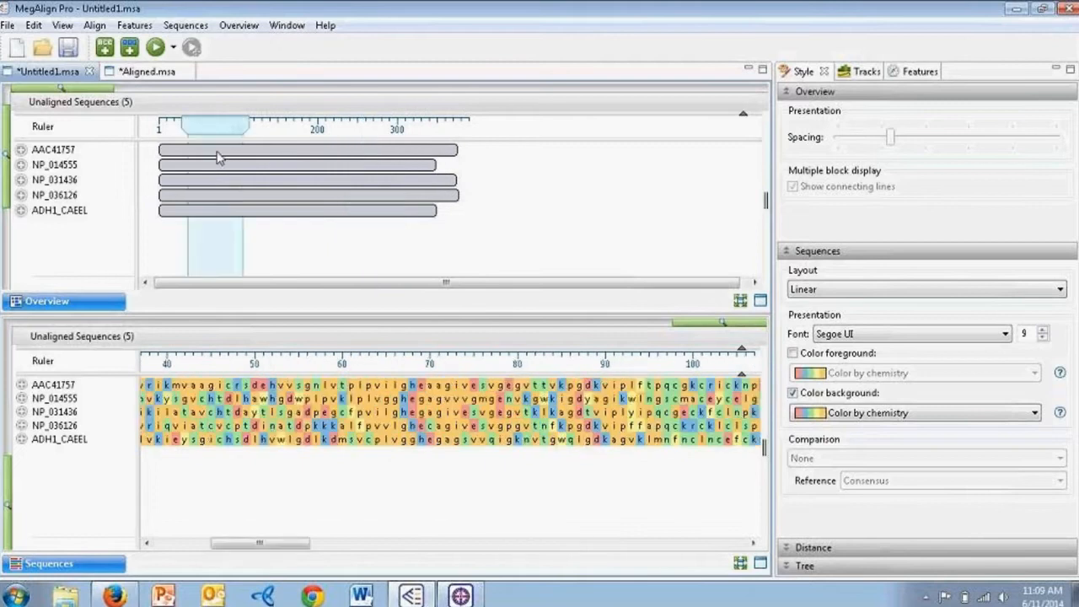
left_click(301, 157)
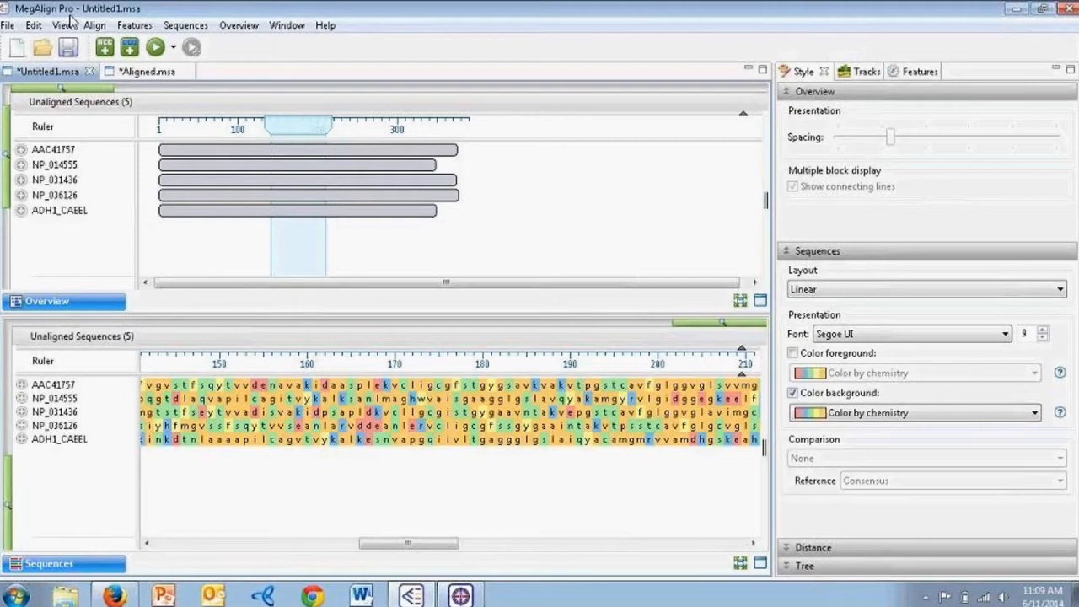
- Align the five unaligned protein sequences using MAFFT
left_click(94, 26)
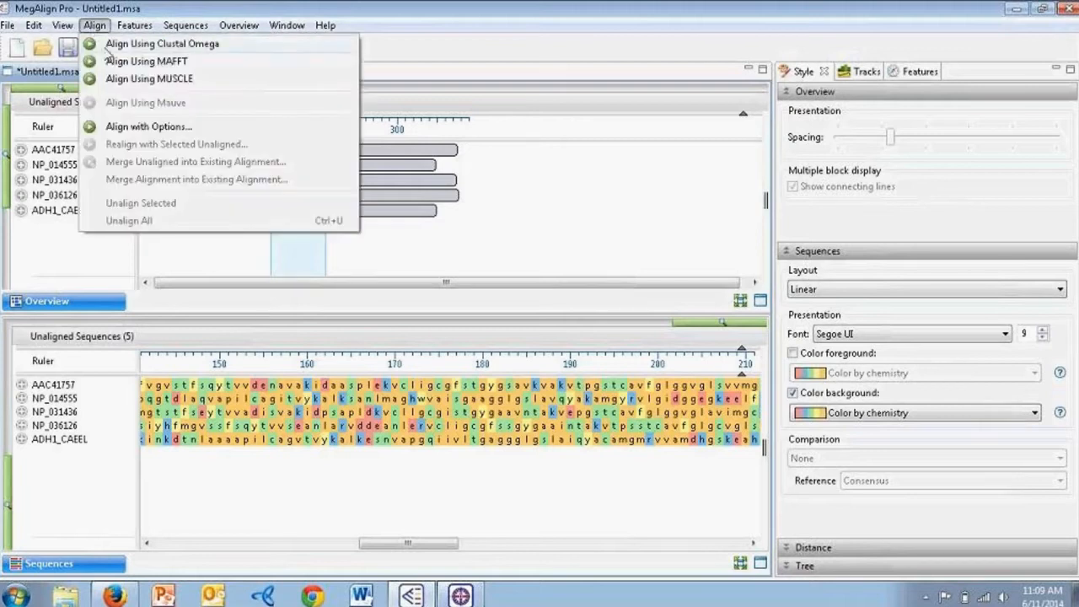
left_click(156, 79)
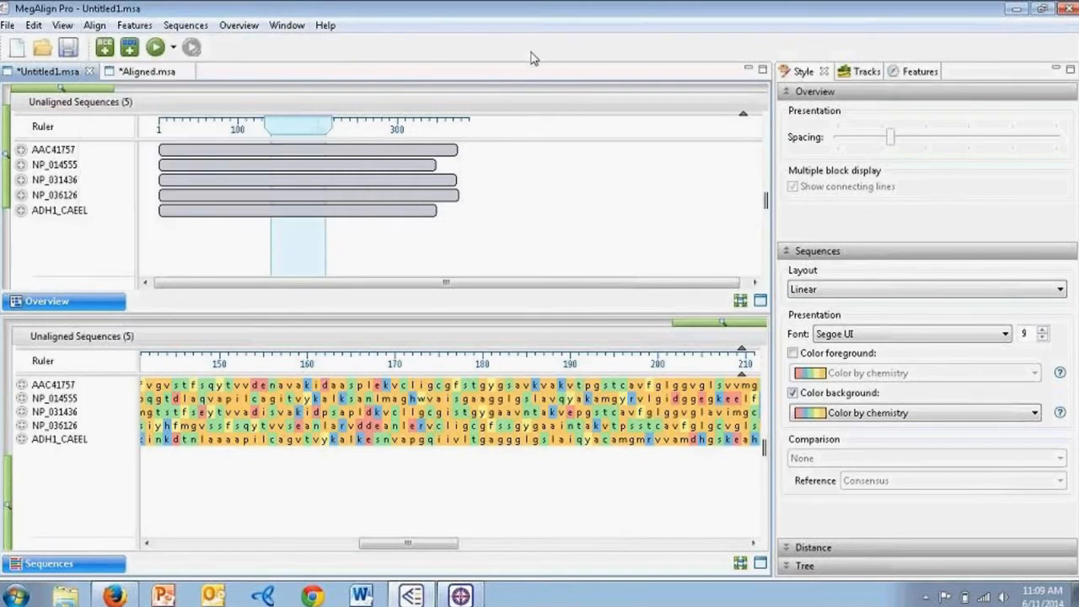
left_click(174, 49)
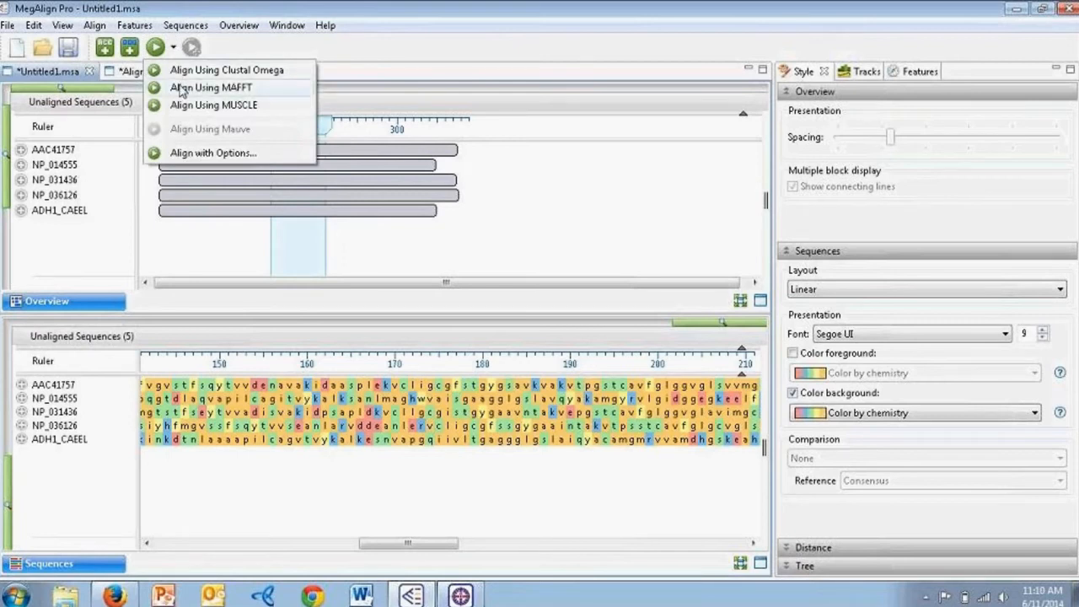
left_click(181, 90)
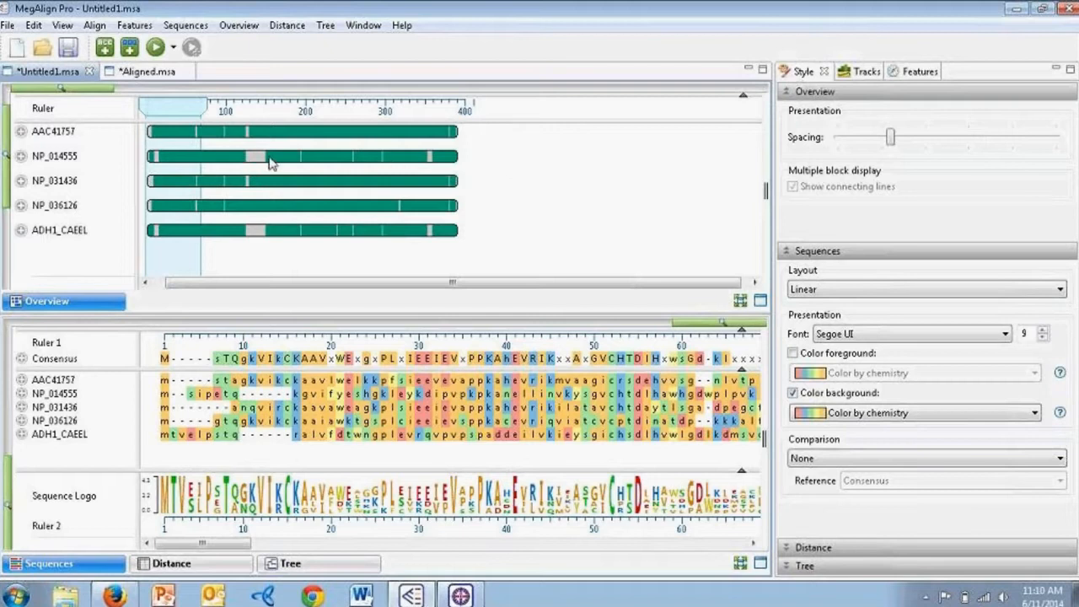
mouse_move(271, 163)
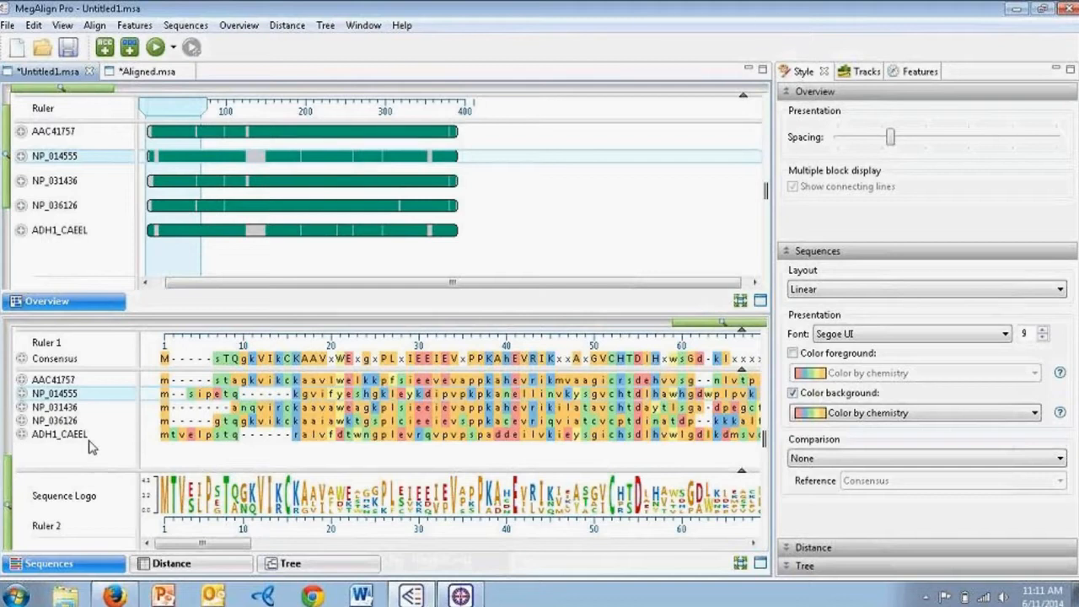
- Rename the aligned sequence AAC41757 as Human
right_click(64, 382)
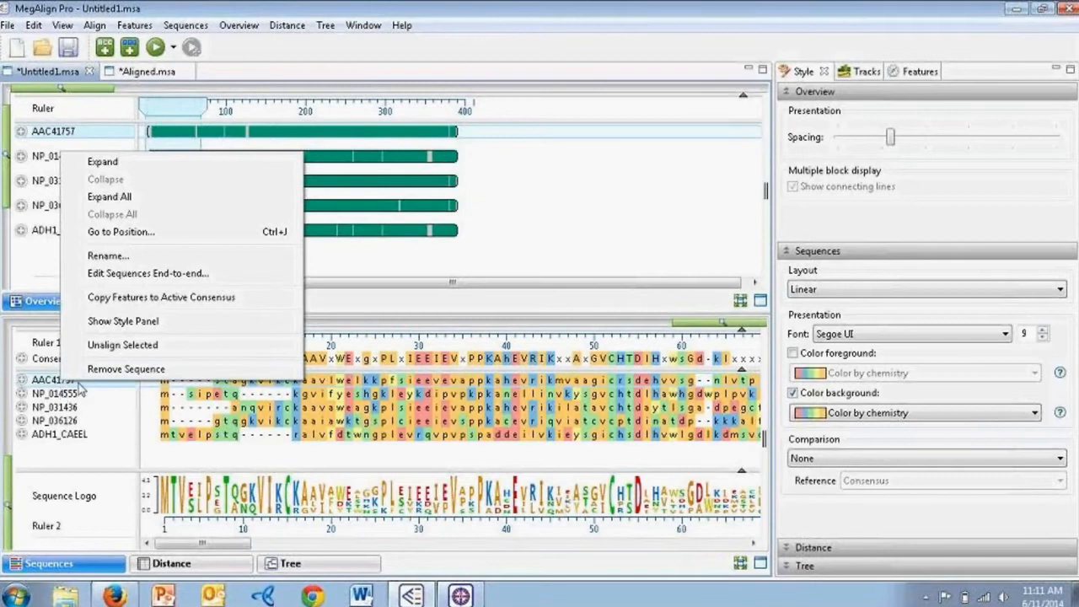
left_click(105, 256)
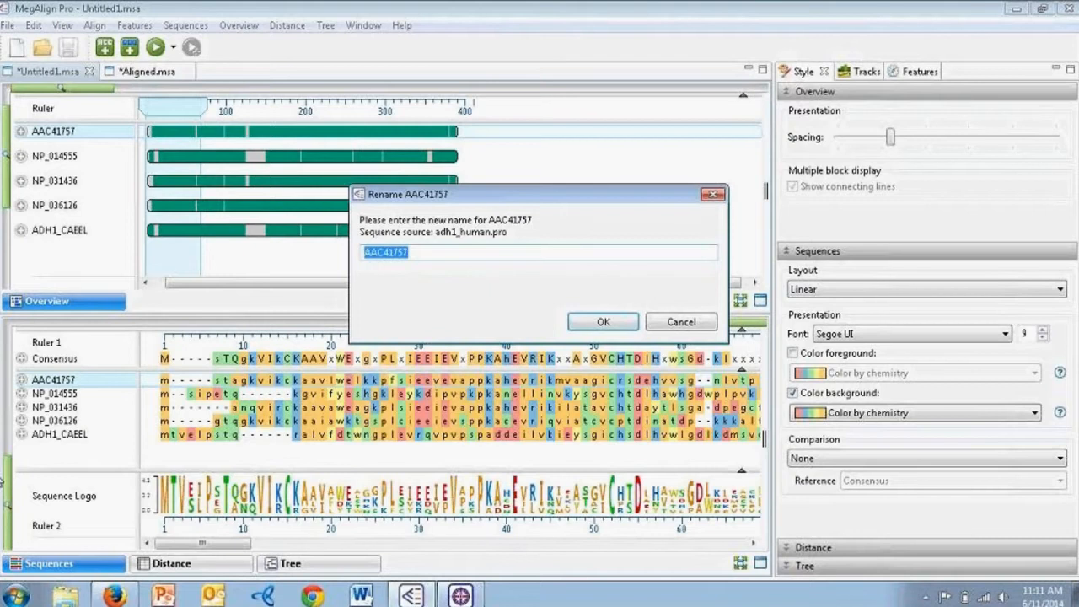
type("Human")
key("Return")
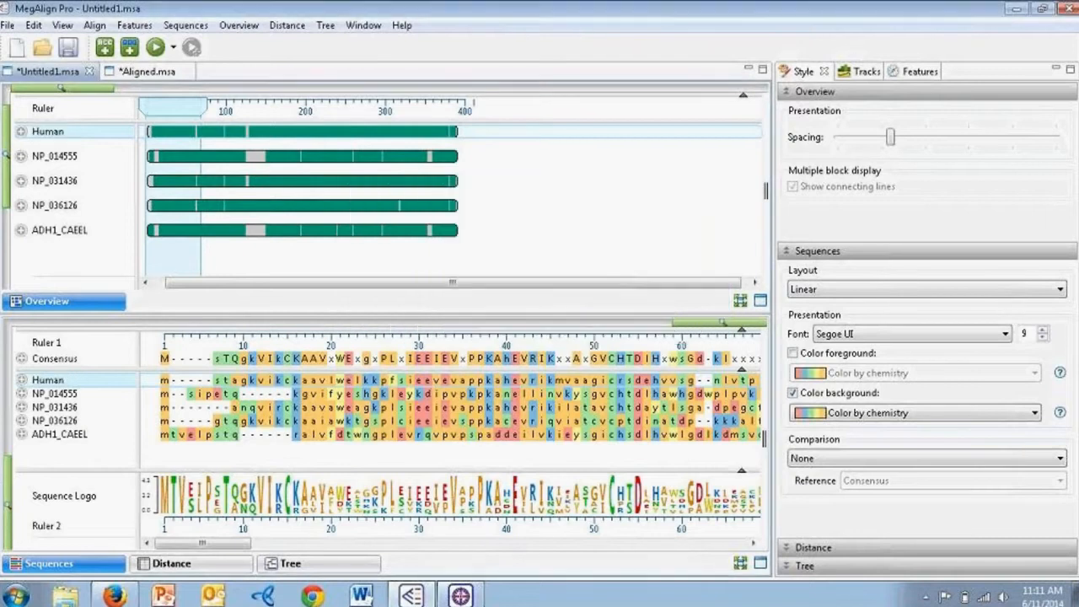
- Rename the aligned sequence NP_014555 as Yeast
right_click(68, 394)
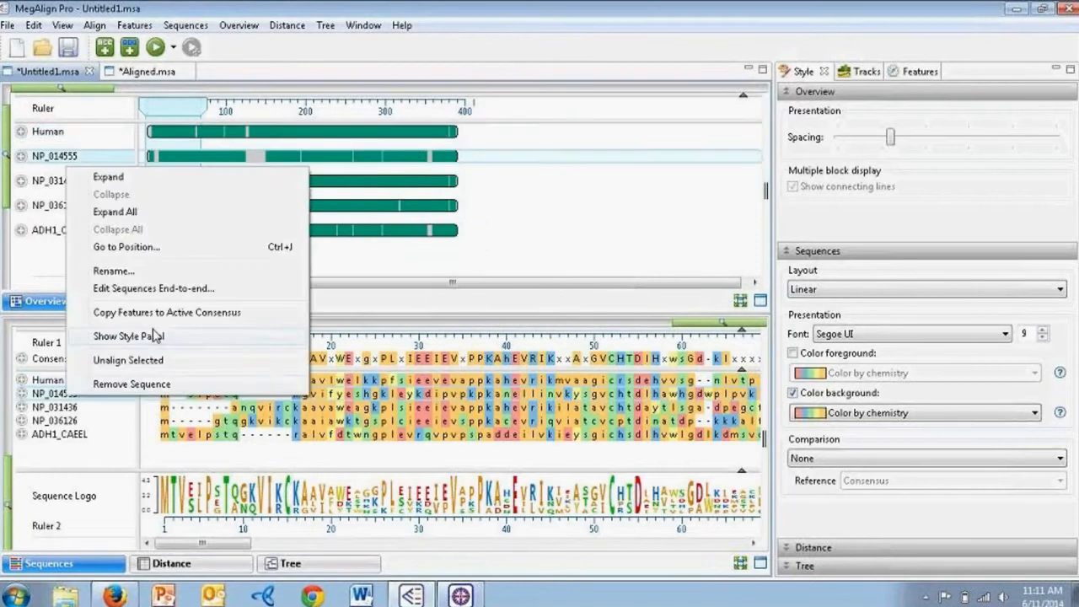
left_click(145, 271)
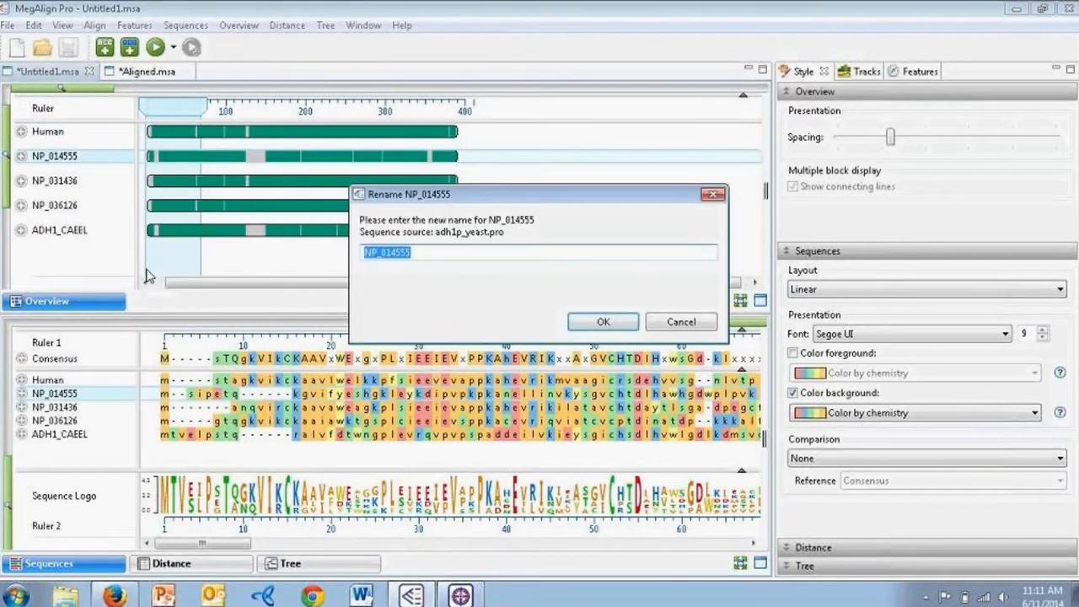
type("Yeast")
key("Return")
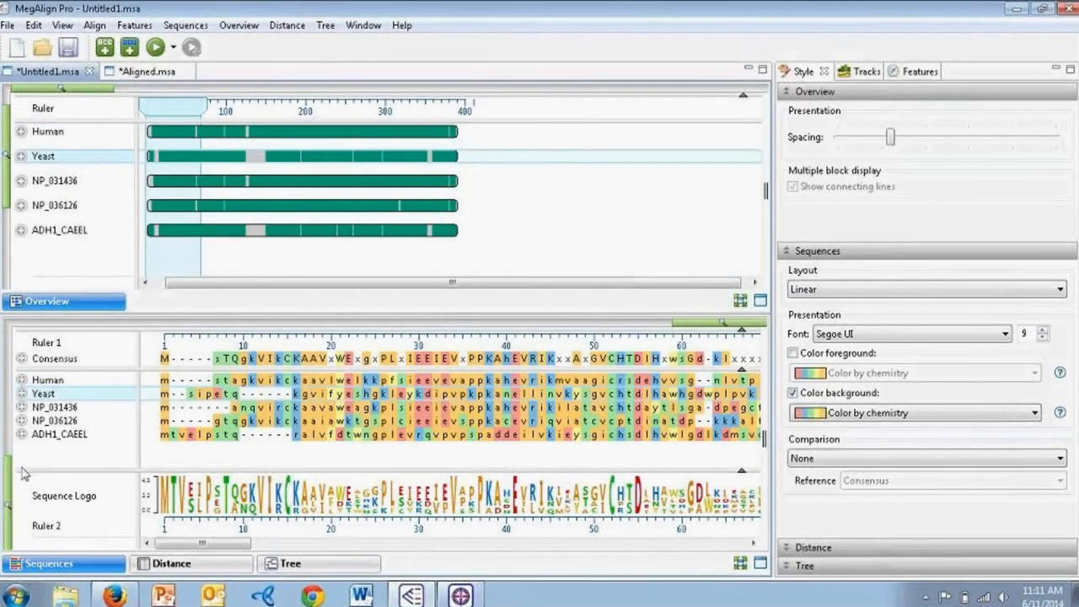
- Rename the aligned sequence NP_031436 as Mouse 1
right_click(55, 410)
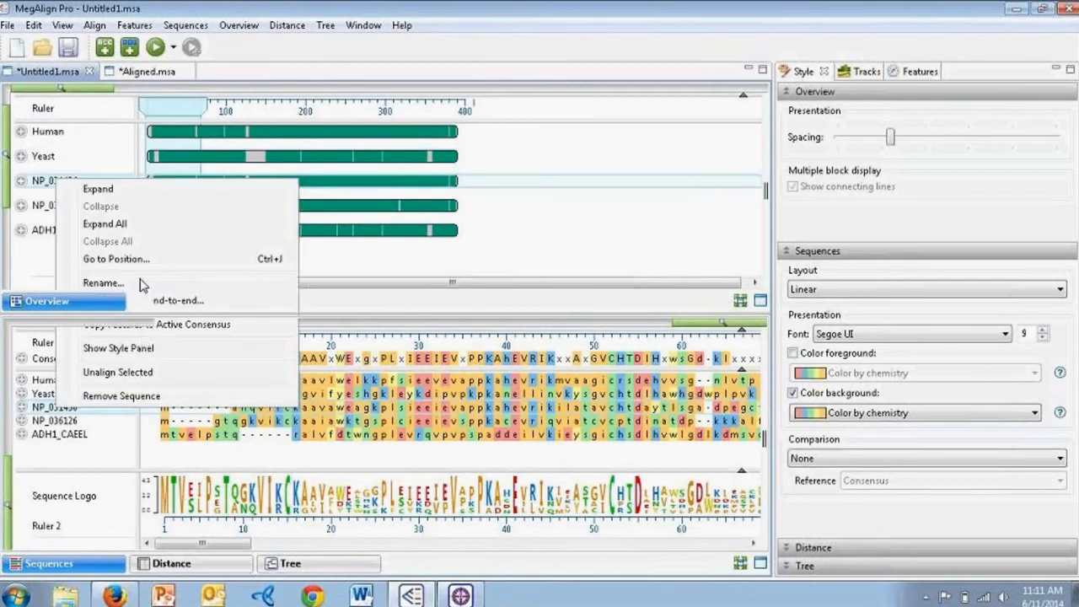
left_click(143, 277)
type("Mouse 1")
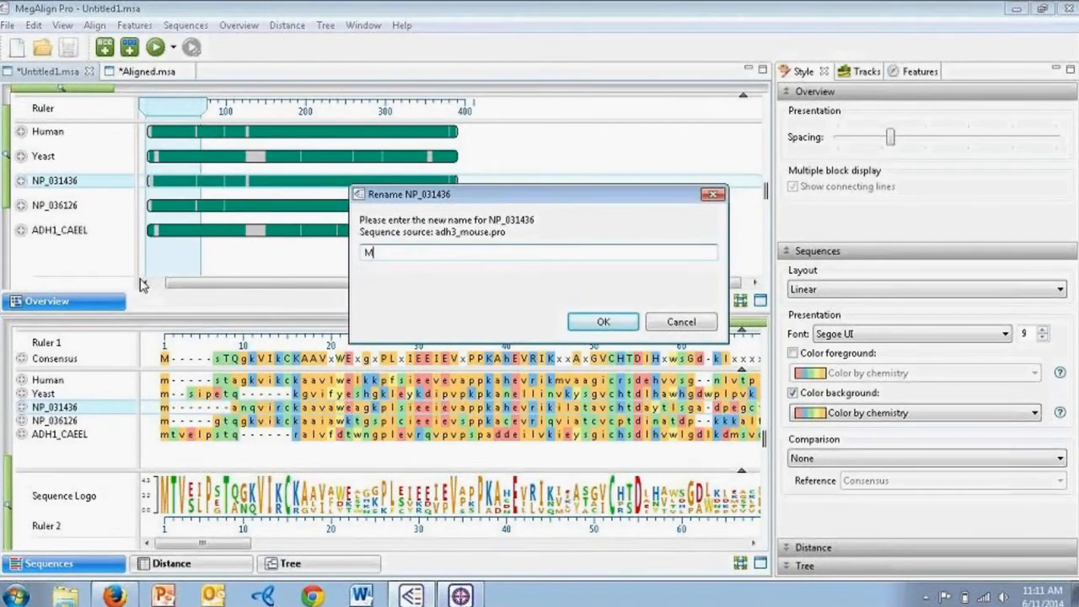
key("Return")
- Rename the aligned sequence NP_036126 as Mouse 2
right_click(55, 421)
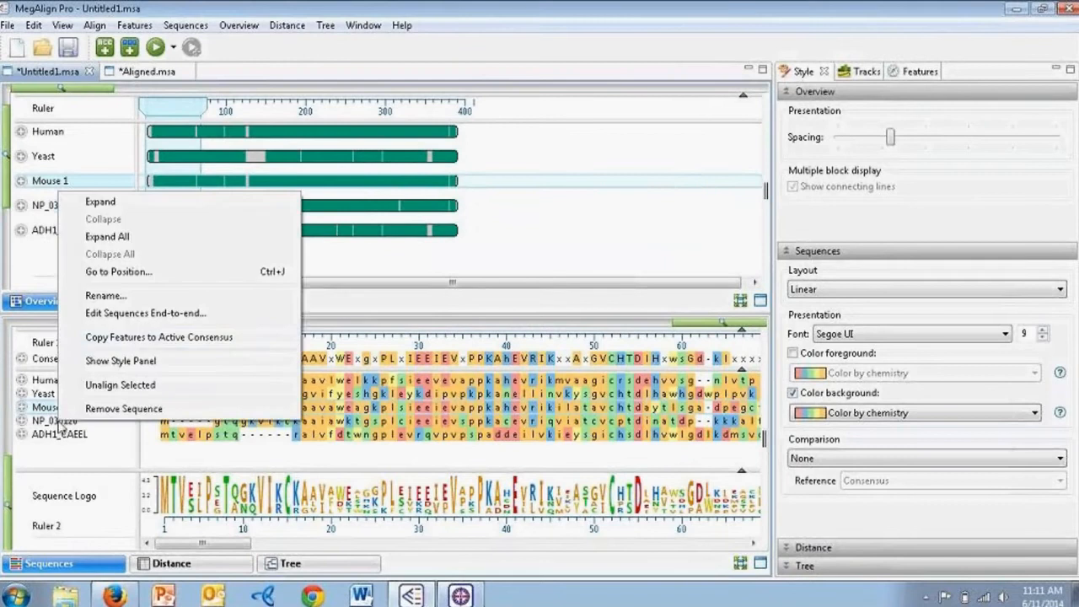
left_click(135, 299)
type("ouse")
key("BackSpace")
key("BackSpace")
key("BackSpace")
key("BackSpace")
type("Mouse 2")
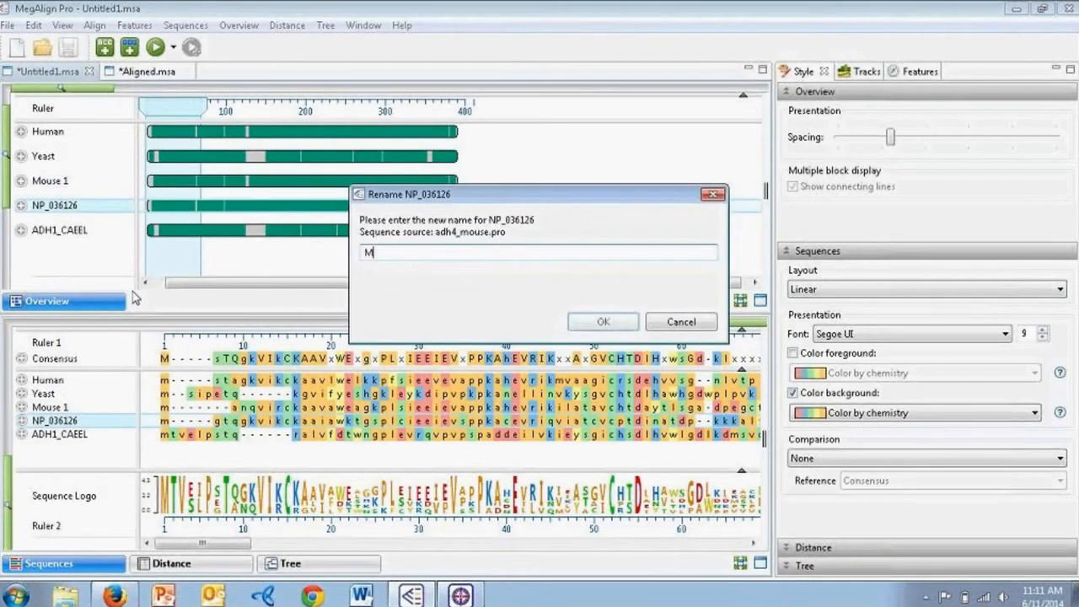
key("Return")
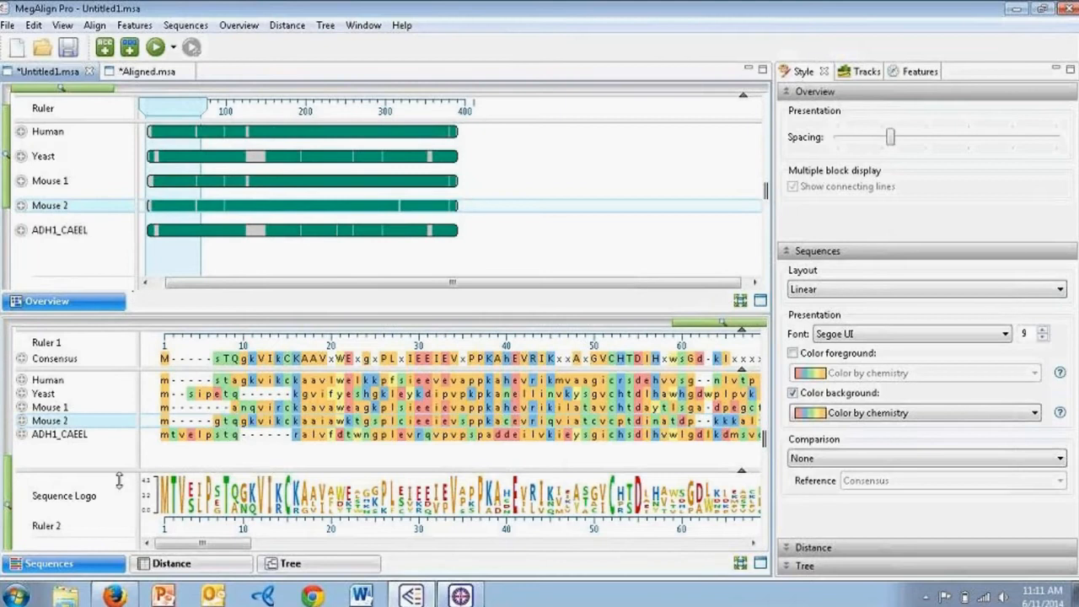
- Rename the aligned sequence ADH1_CAEEL as Worm
right_click(82, 435)
left_click(154, 317)
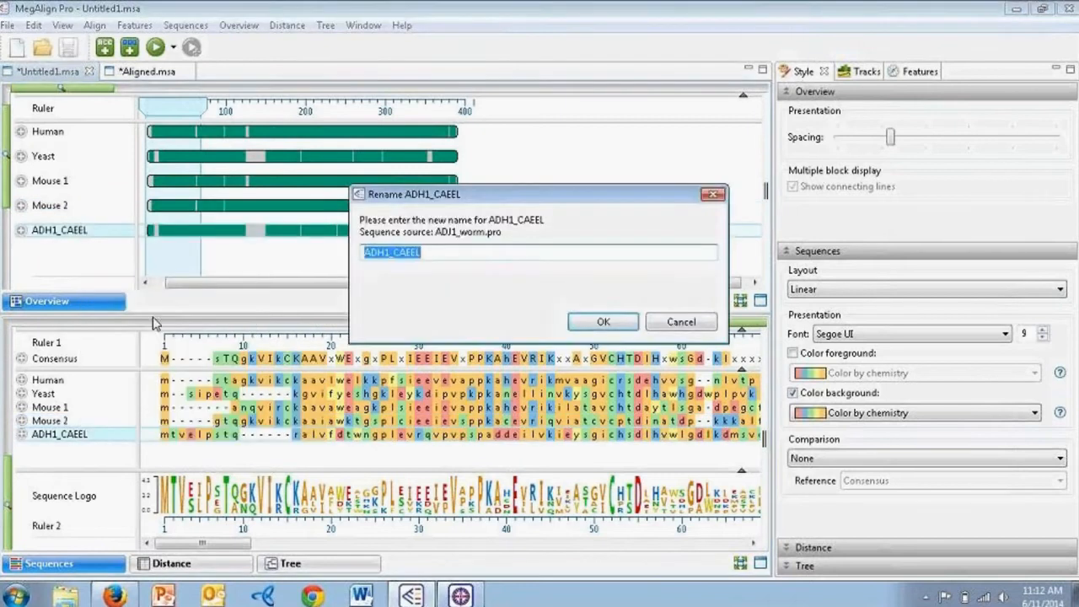
type("Worm")
key("Return")
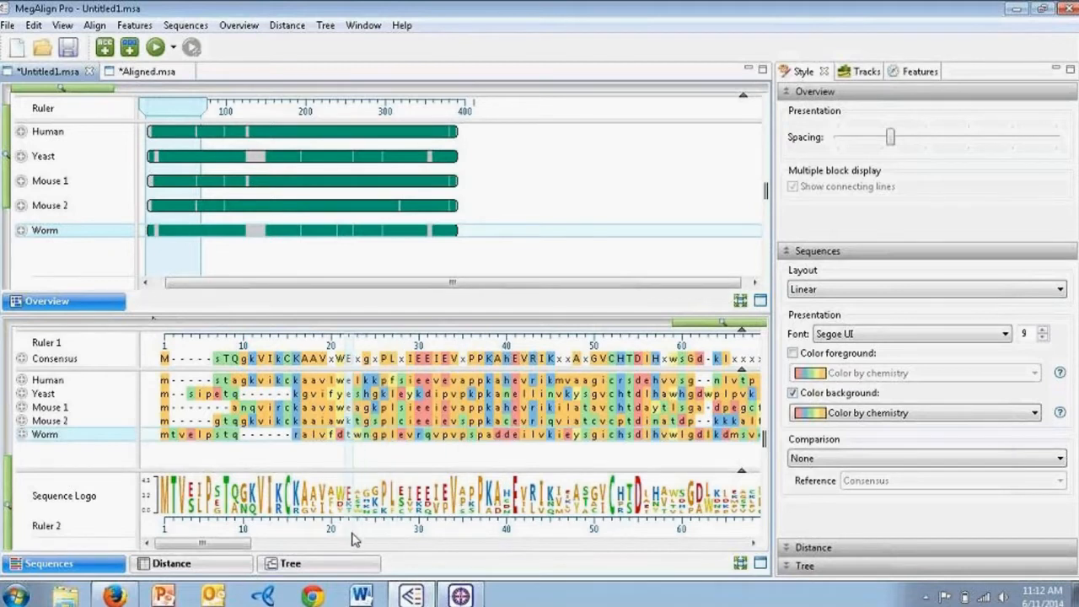
- Expand the Yeast sequence in both the sequence and overview views to inspect its ruler and features, and collapse it again
left_click(22, 393)
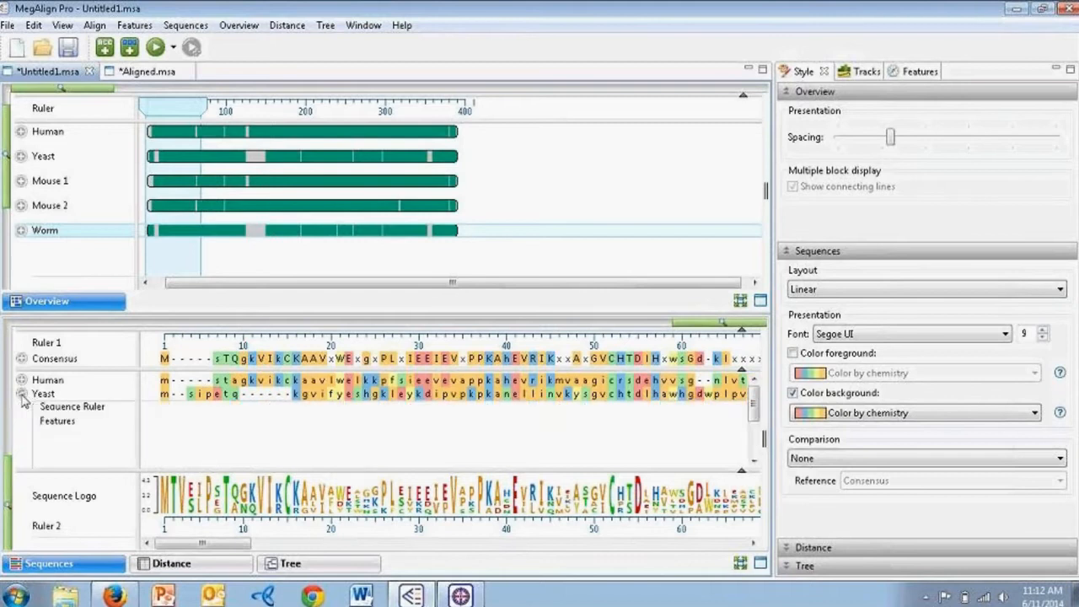
left_click(21, 157)
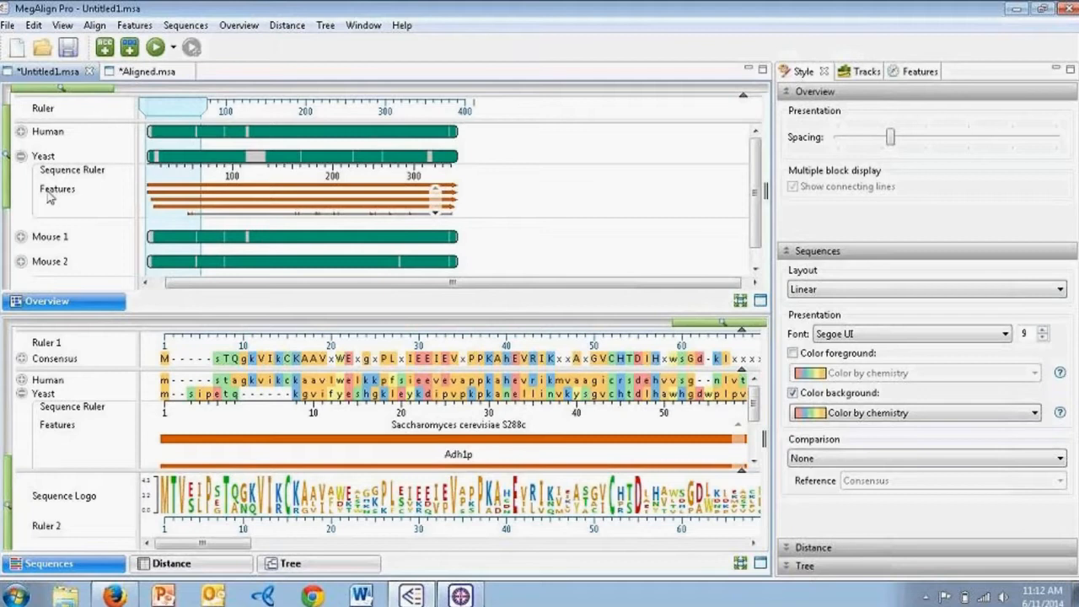
mouse_move(328, 435)
left_click(21, 395)
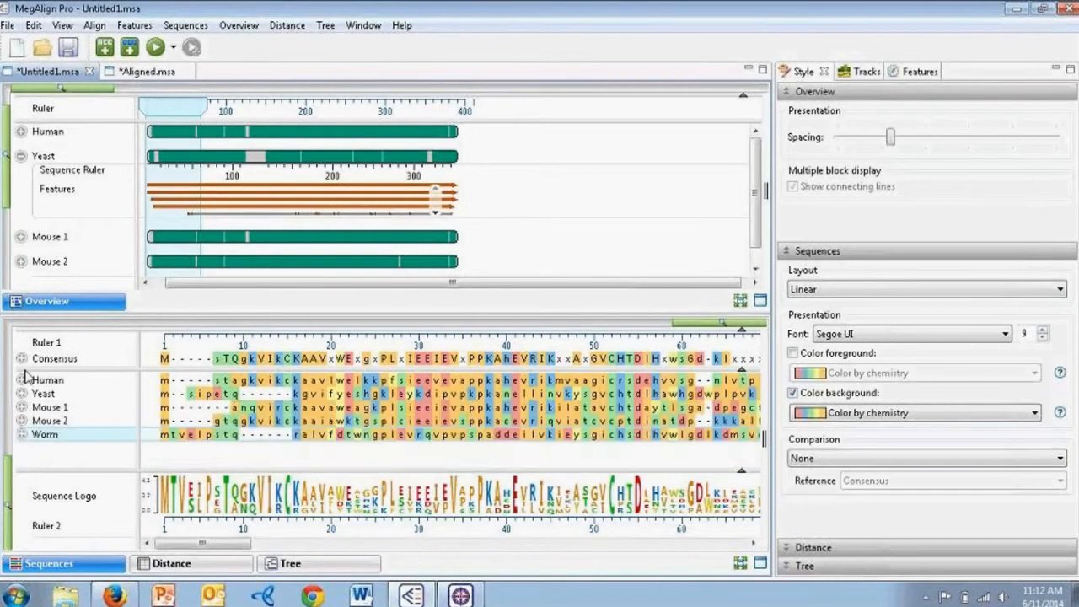
left_click(22, 156)
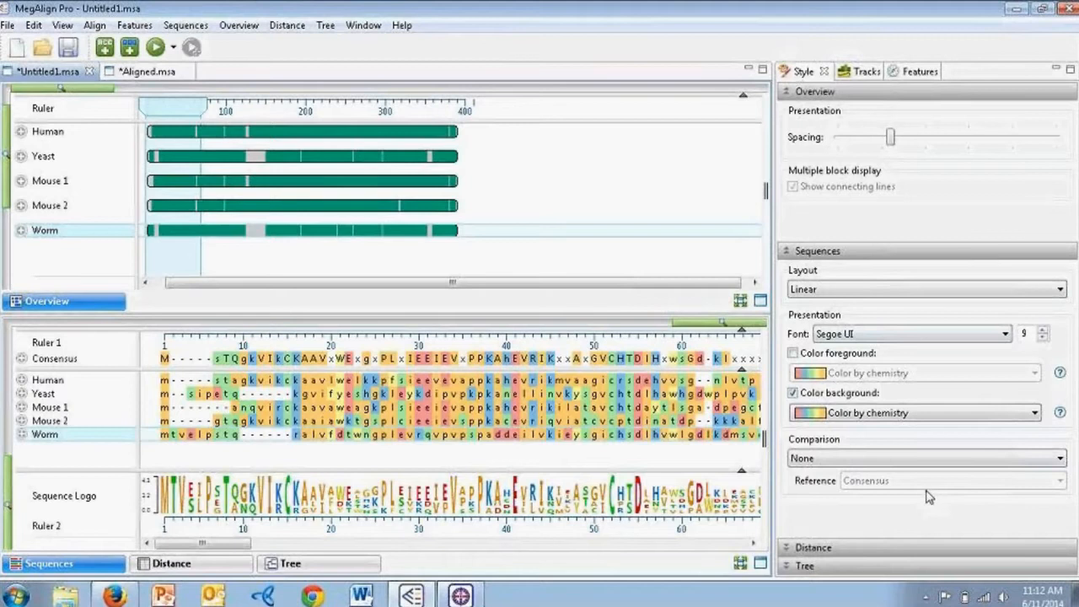
- Set the font of the aligned sequences to Arial
left_click(881, 290)
left_click(881, 296)
left_click(881, 335)
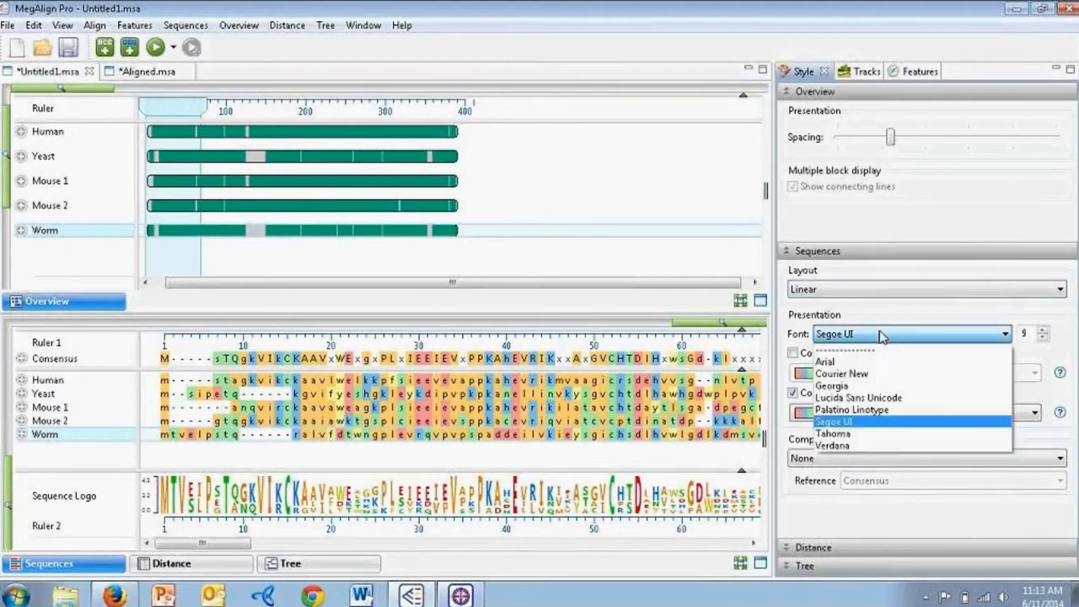
left_click(950, 350)
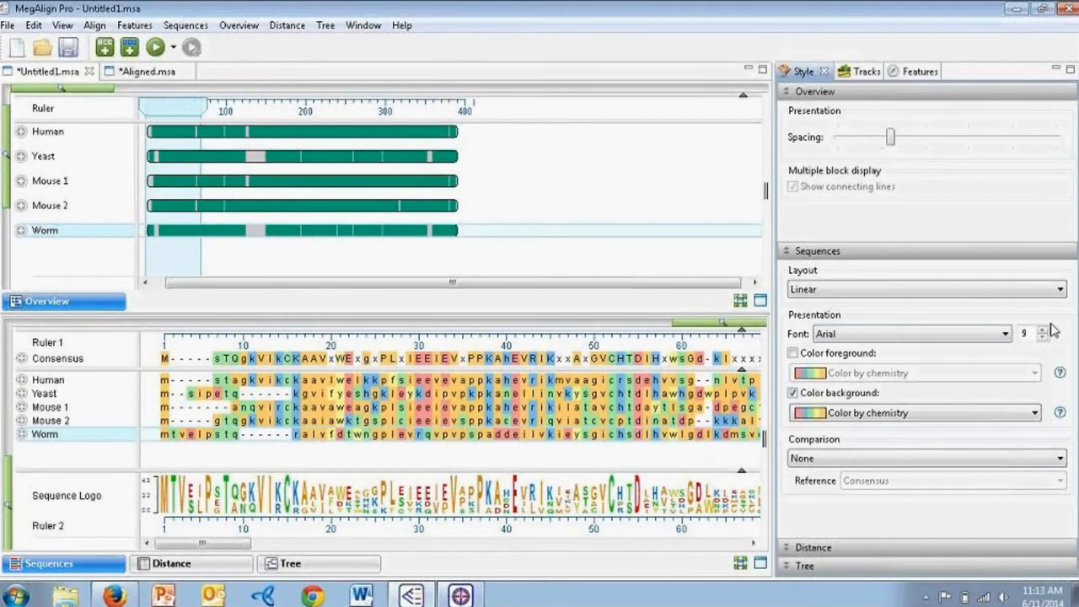
- Review the available sequence layout options and background color schemes
left_click(905, 291)
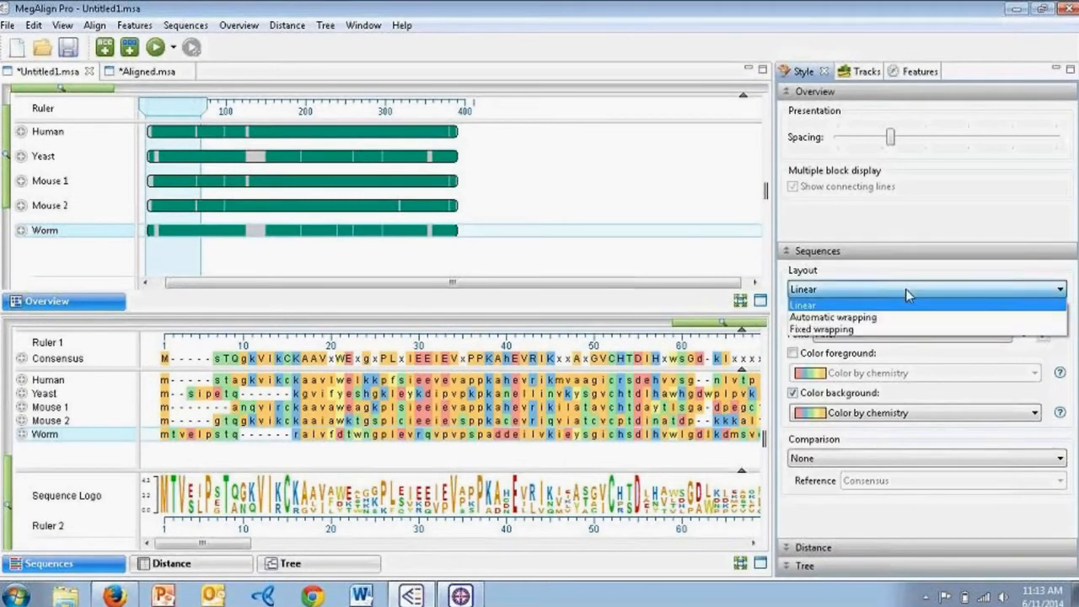
left_click(906, 290)
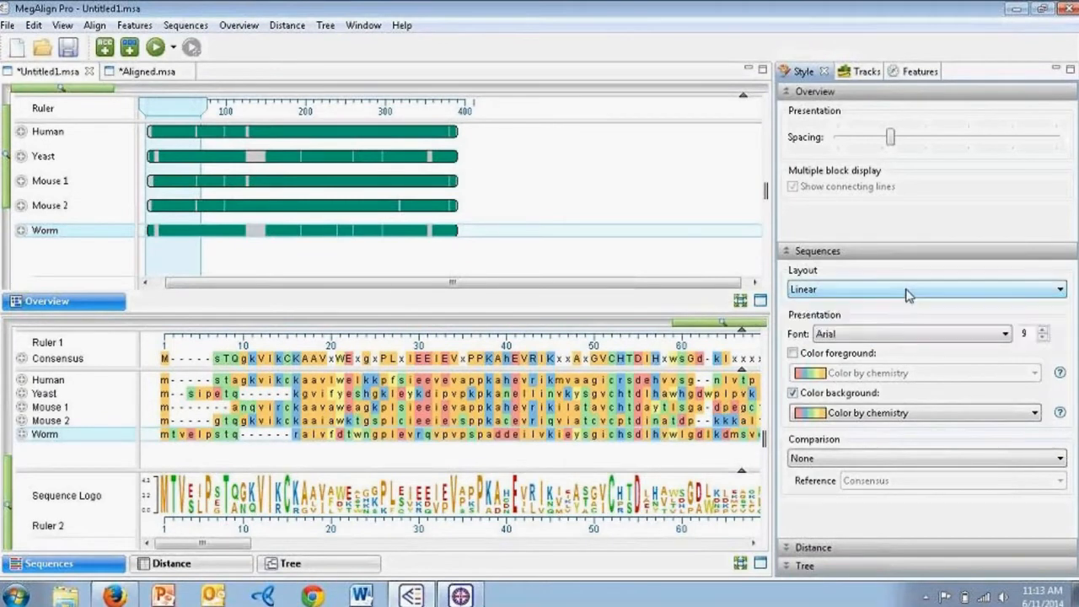
left_click(905, 290)
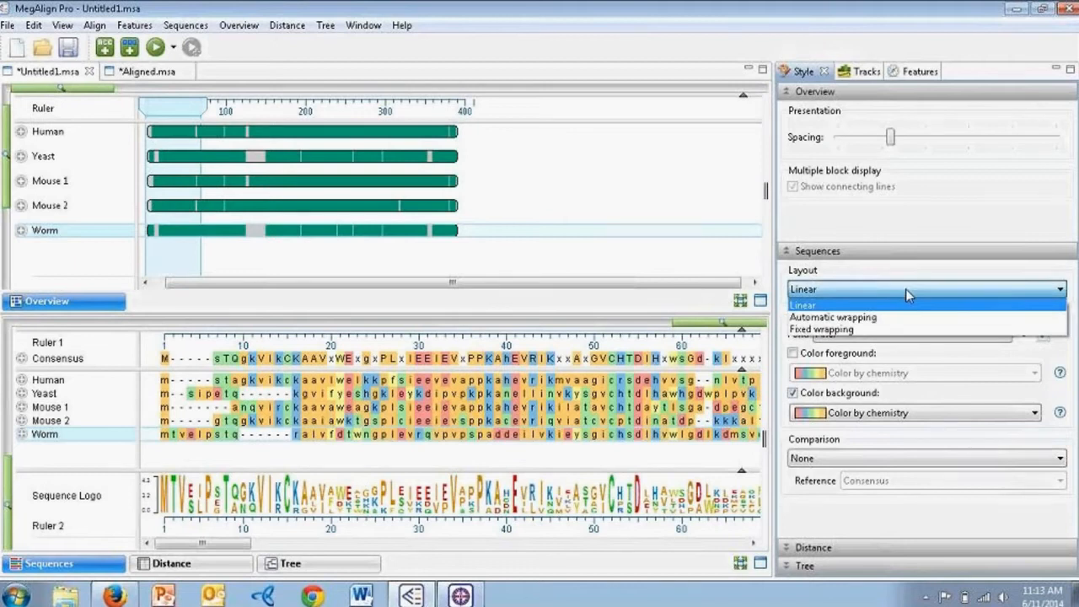
left_click(906, 289)
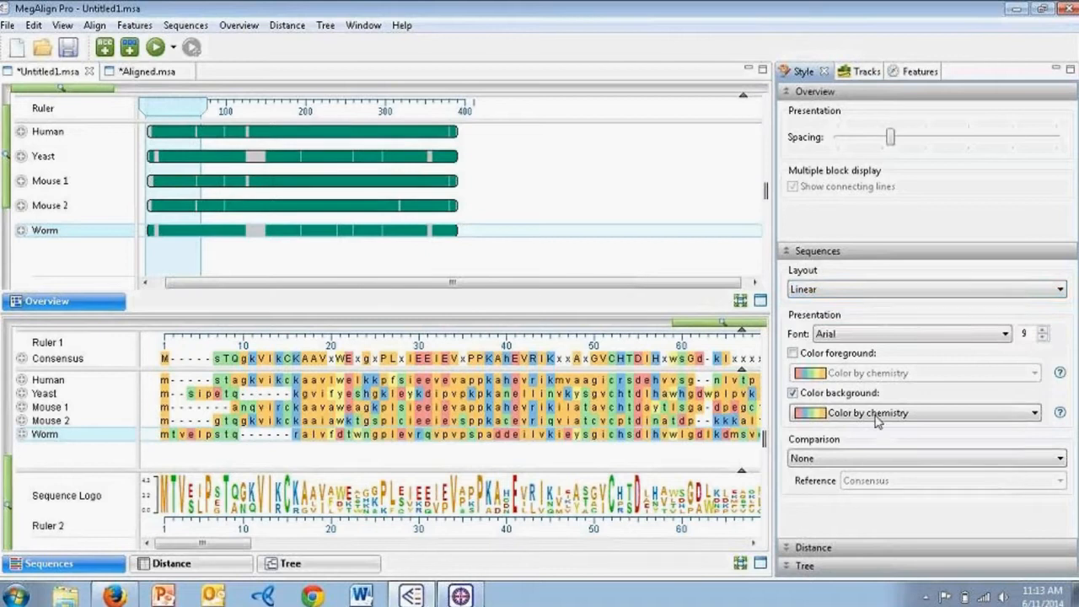
left_click(1036, 414)
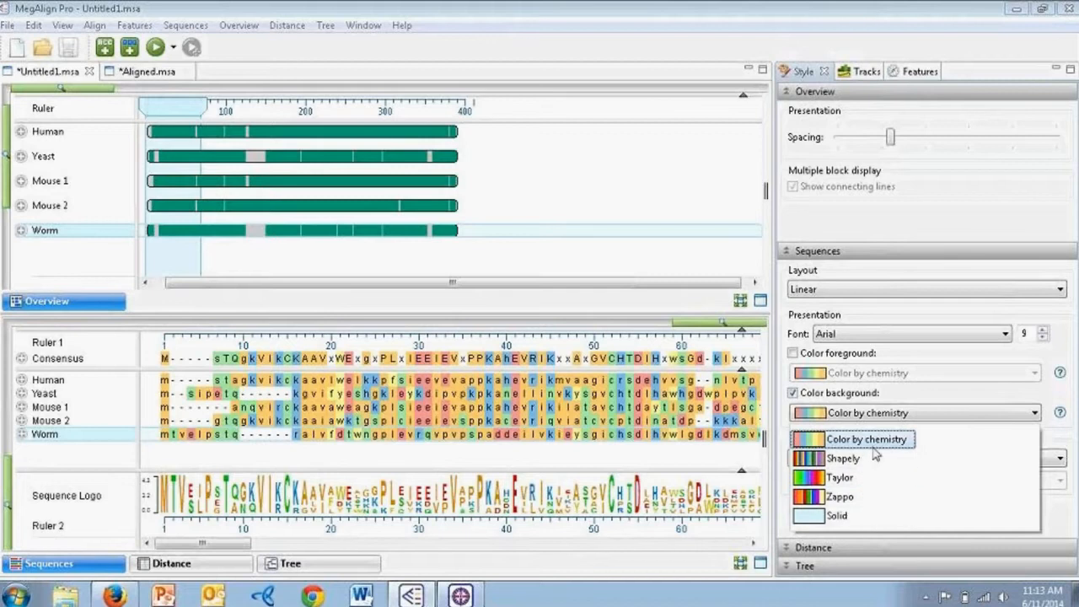
left_click(964, 405)
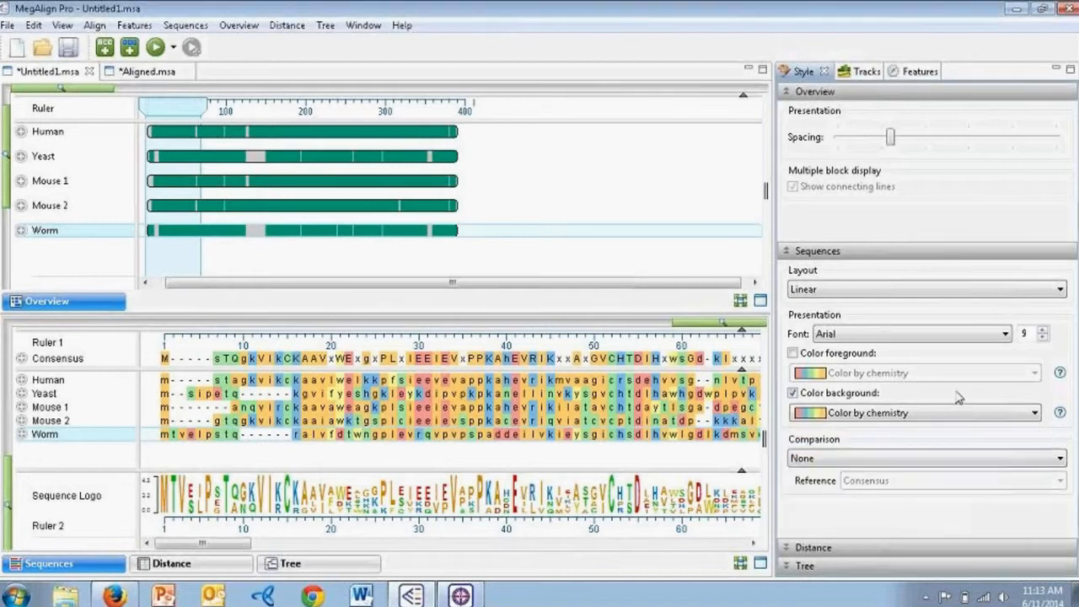
- Set the sequence comparison to color only differences from the Consensus reference
left_click(921, 456)
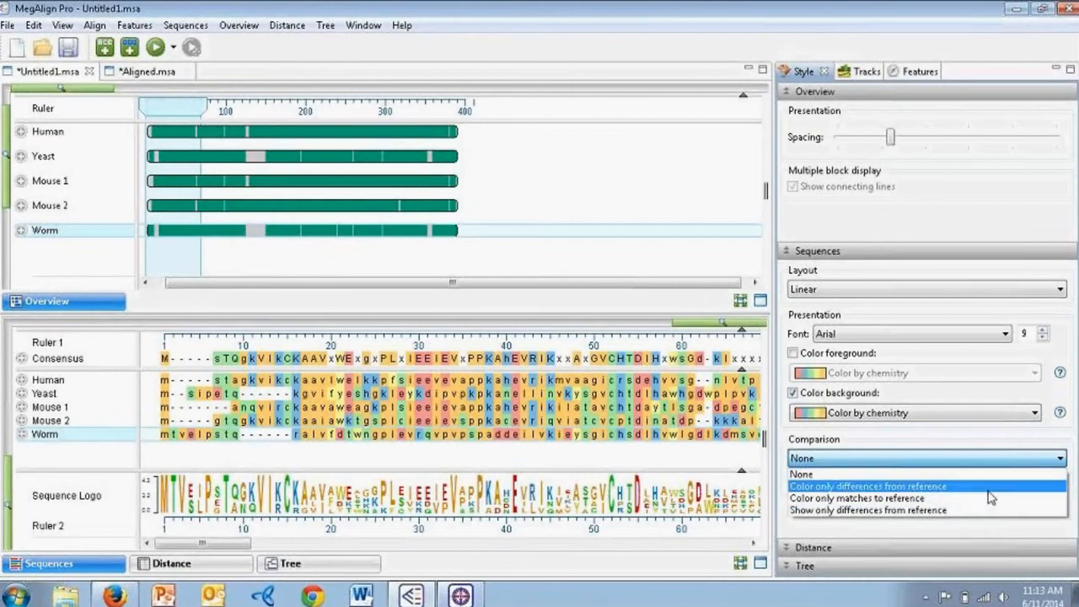
left_click(869, 487)
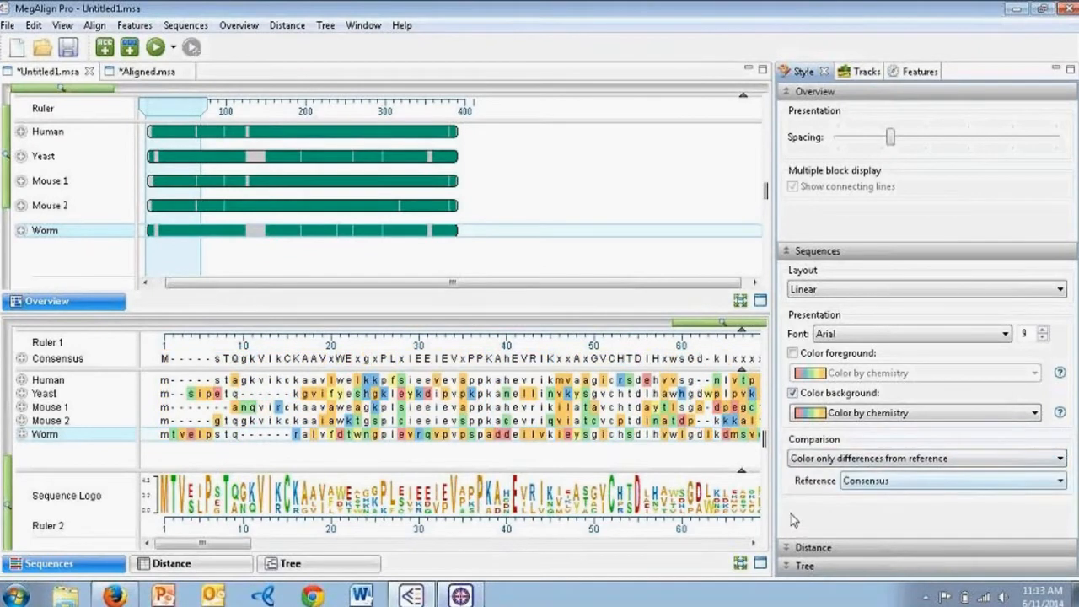
- Try a Solid background color for the differing residues and restore Color by chemistry
left_click(953, 414)
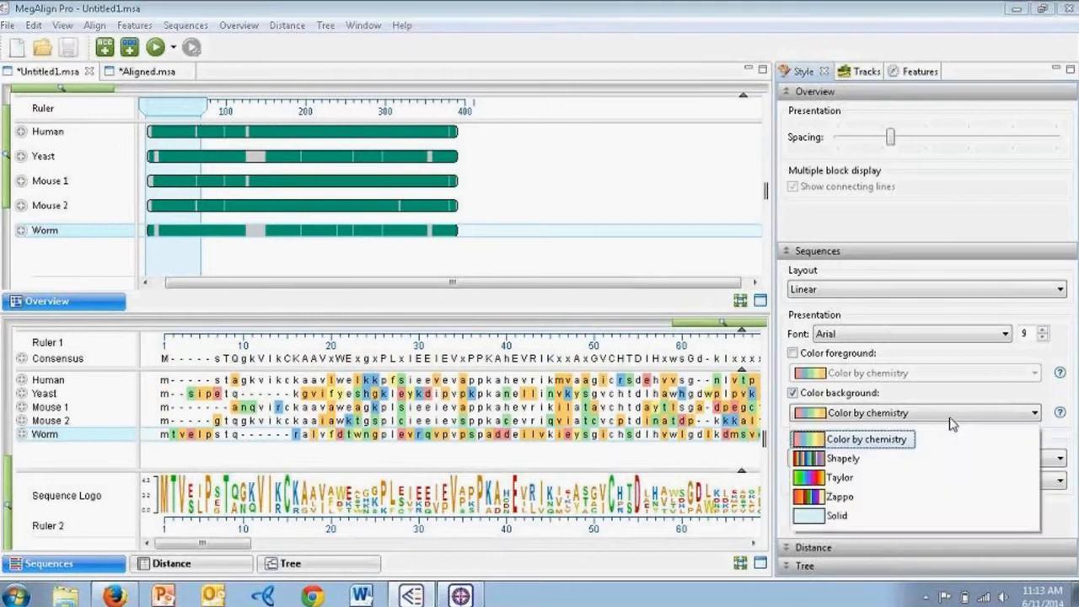
left_click(843, 514)
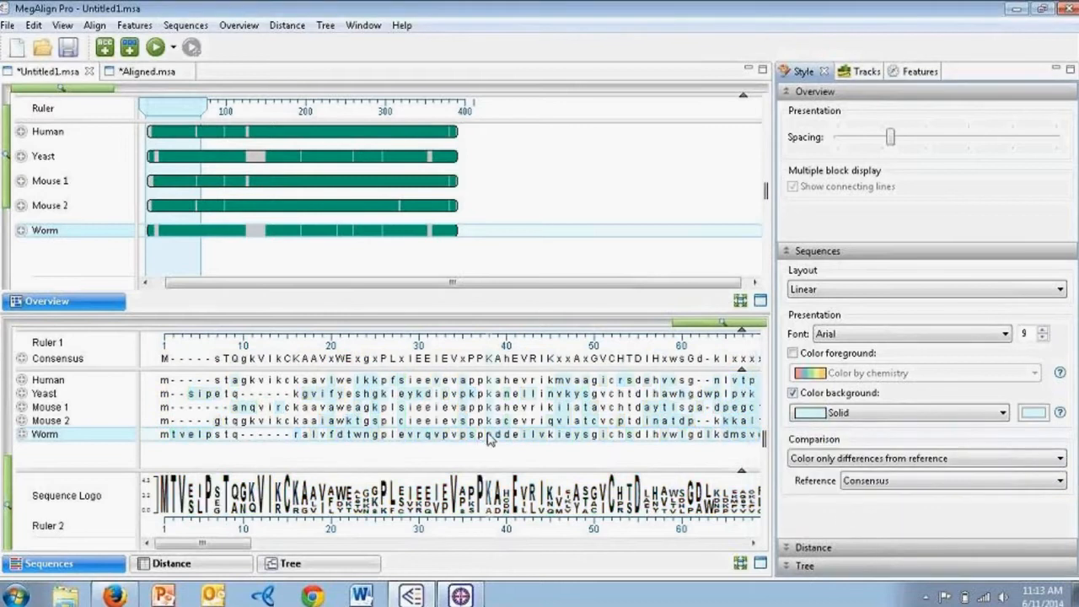
left_click(890, 414)
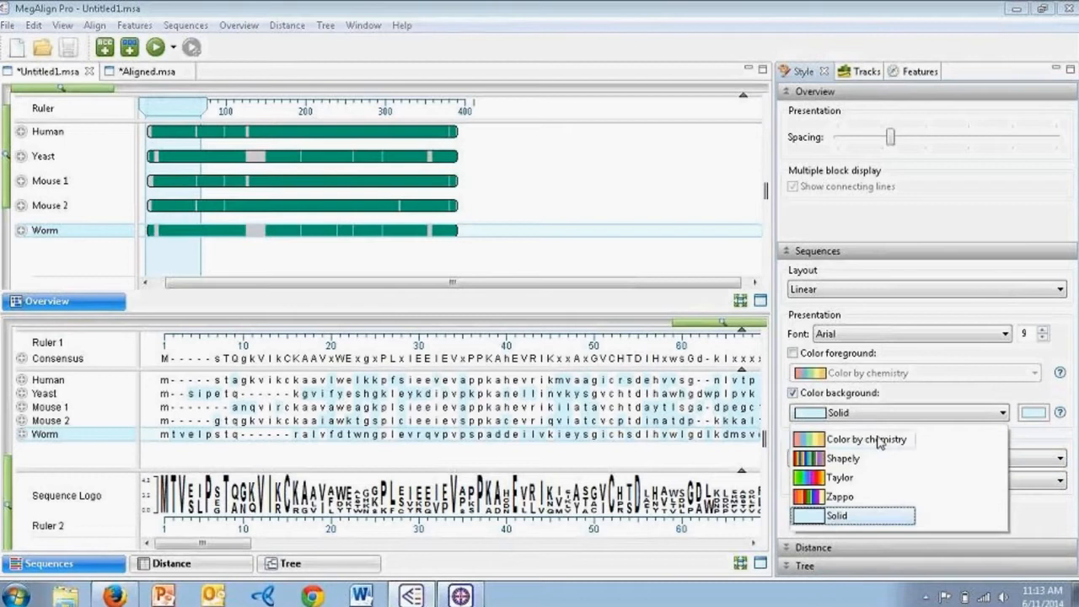
left_click(879, 436)
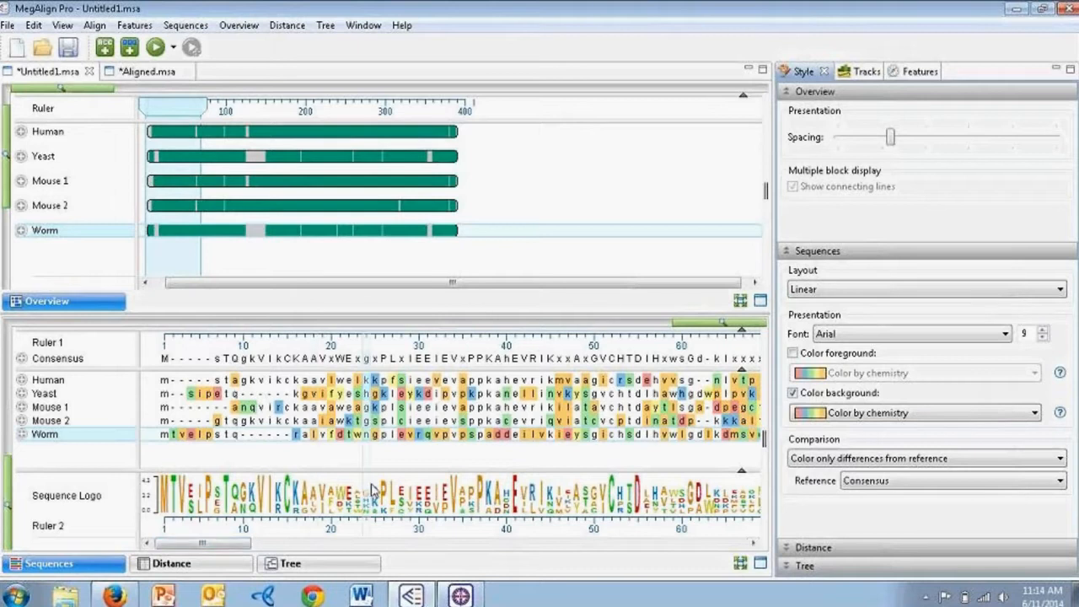
mouse_move(385, 491)
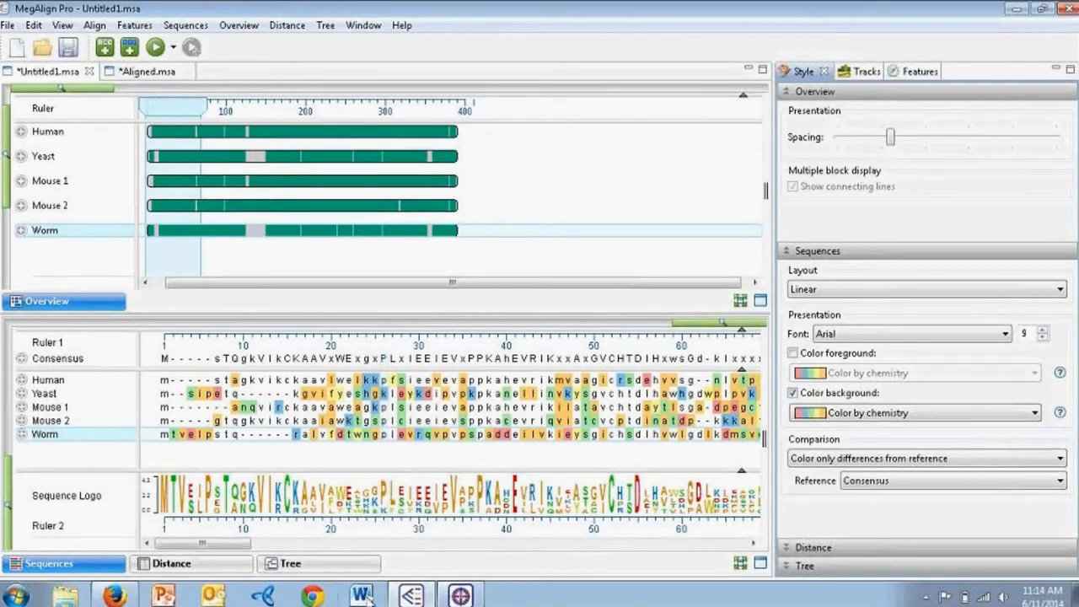
- Show the distance matrix of the five aligned sequences and change its metric to Kimura
left_click(180, 569)
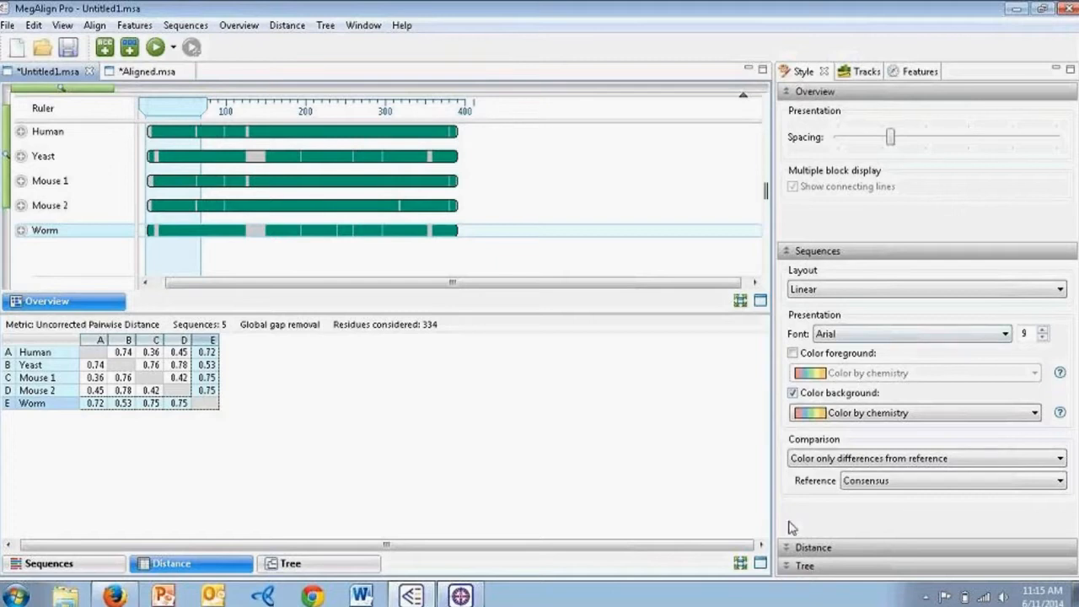
left_click(788, 548)
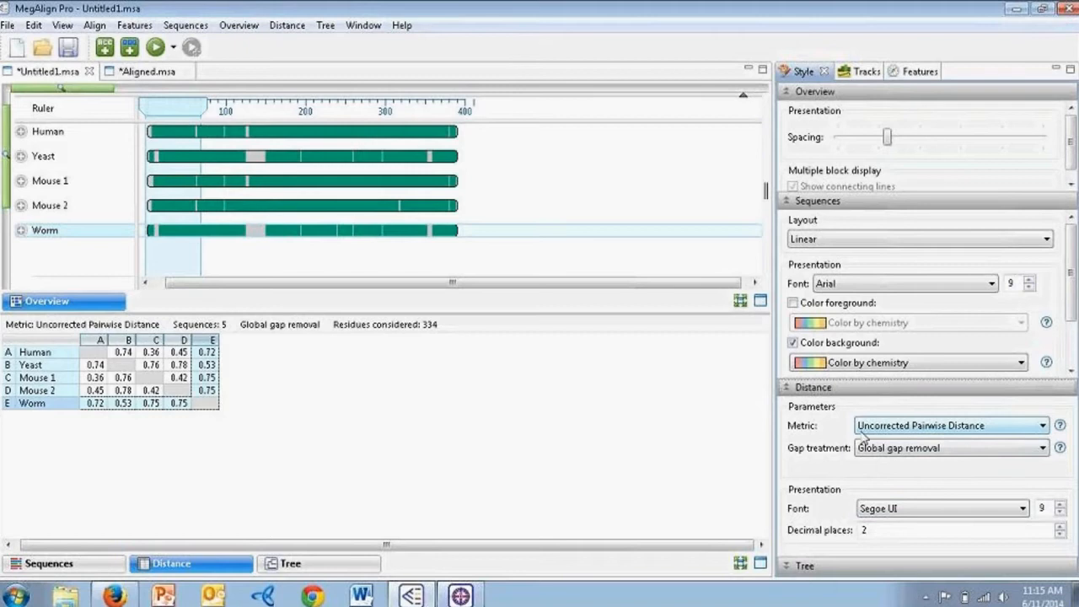
left_click(962, 430)
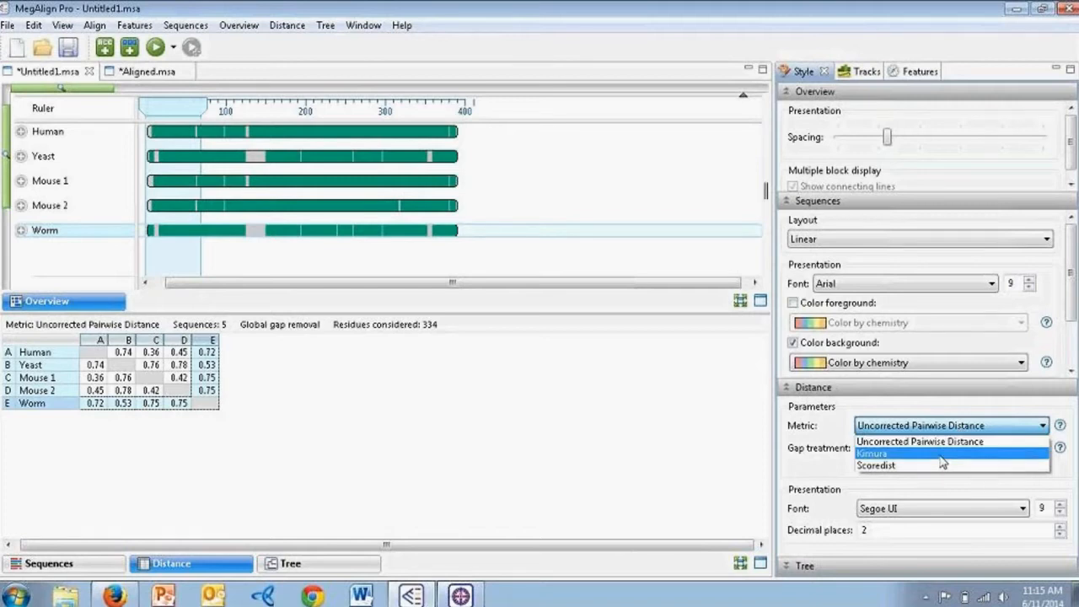
left_click(942, 456)
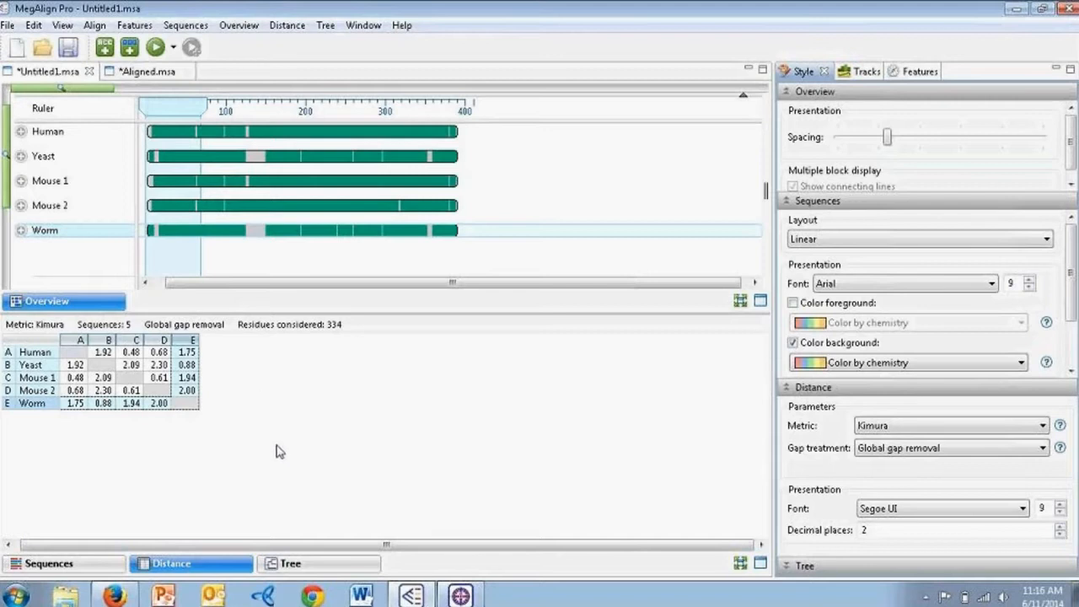
- Review the image and data export options offered for the alignment
left_click(9, 25)
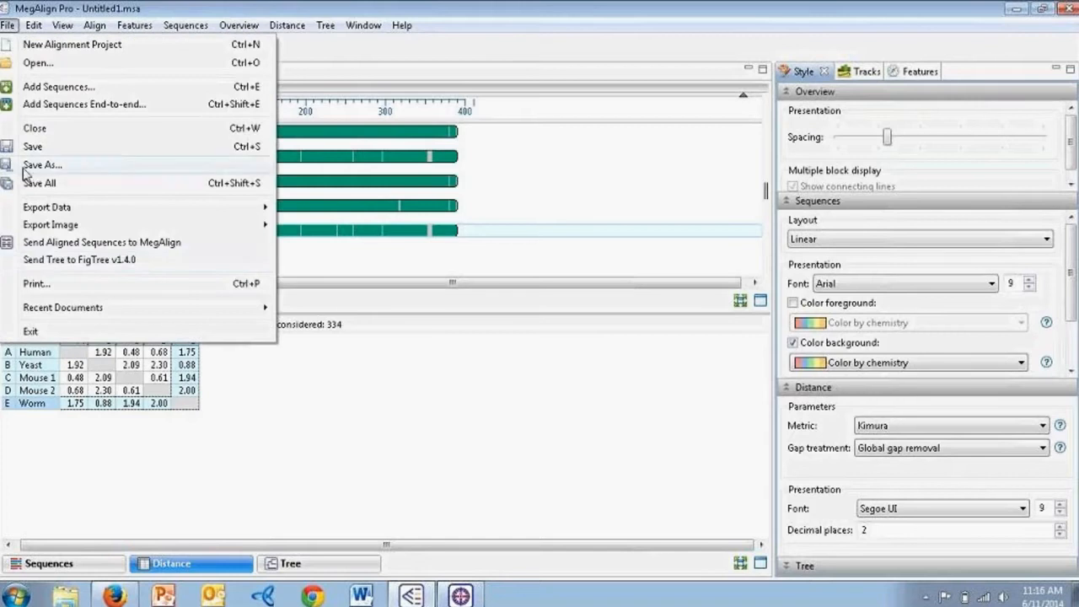
mouse_move(60, 228)
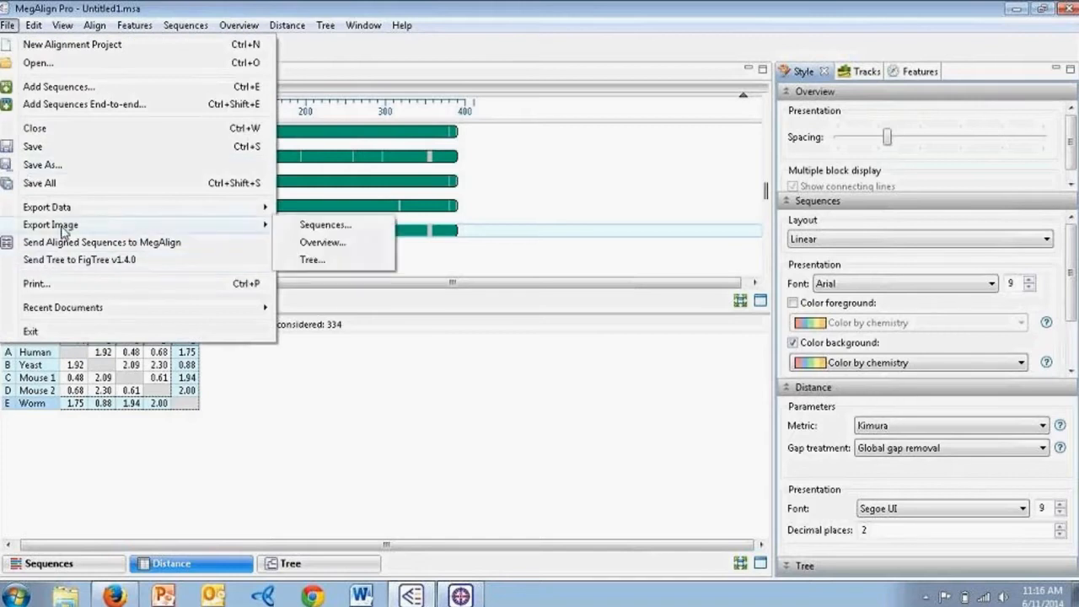
mouse_move(64, 209)
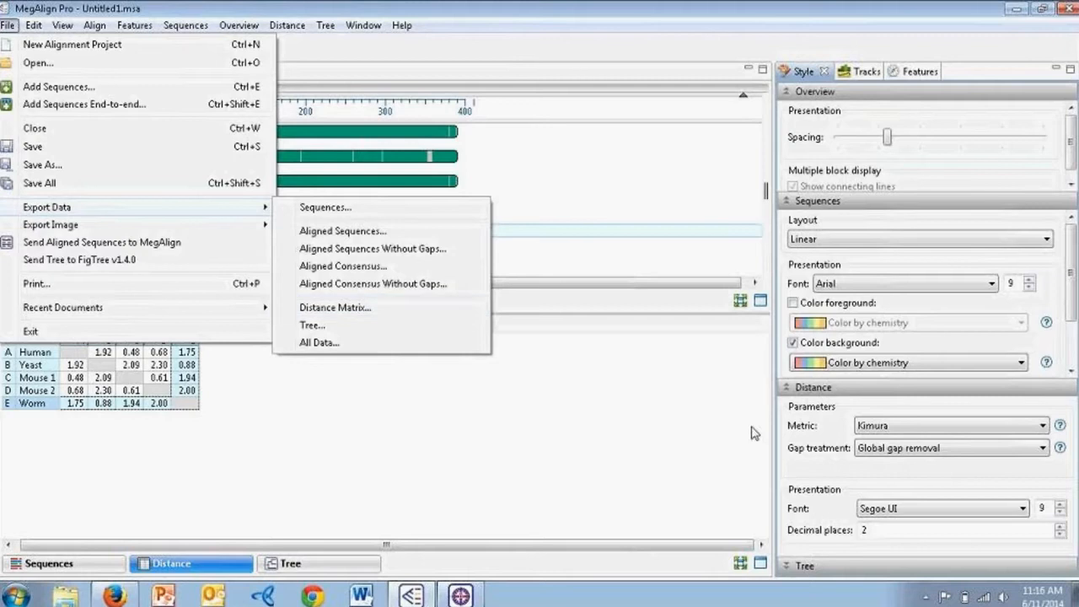
left_click(654, 430)
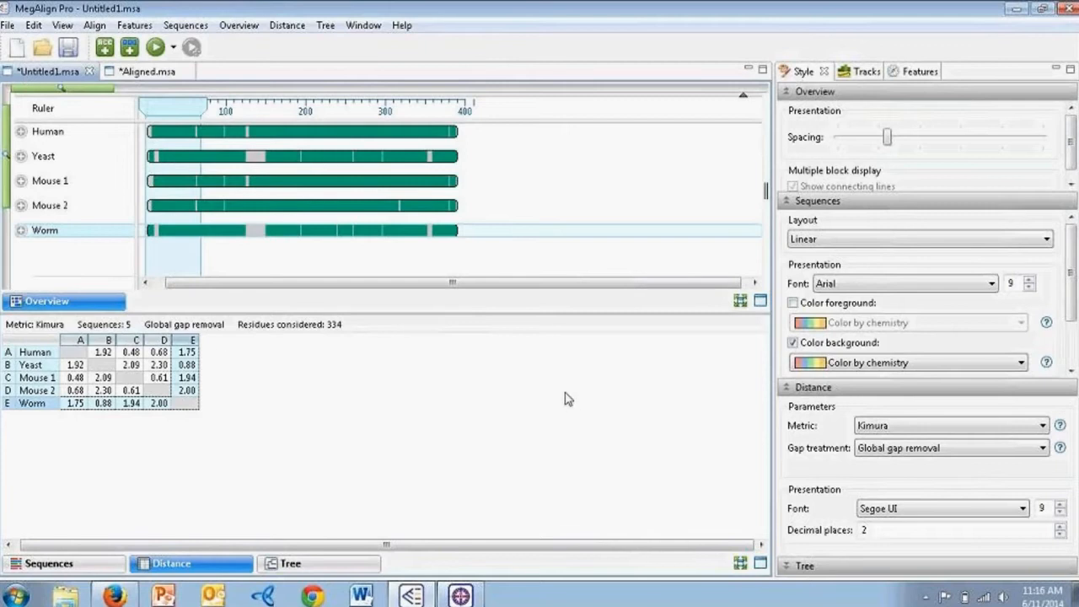
- Create a new alignment project and enlarge its overview area
left_click(17, 25)
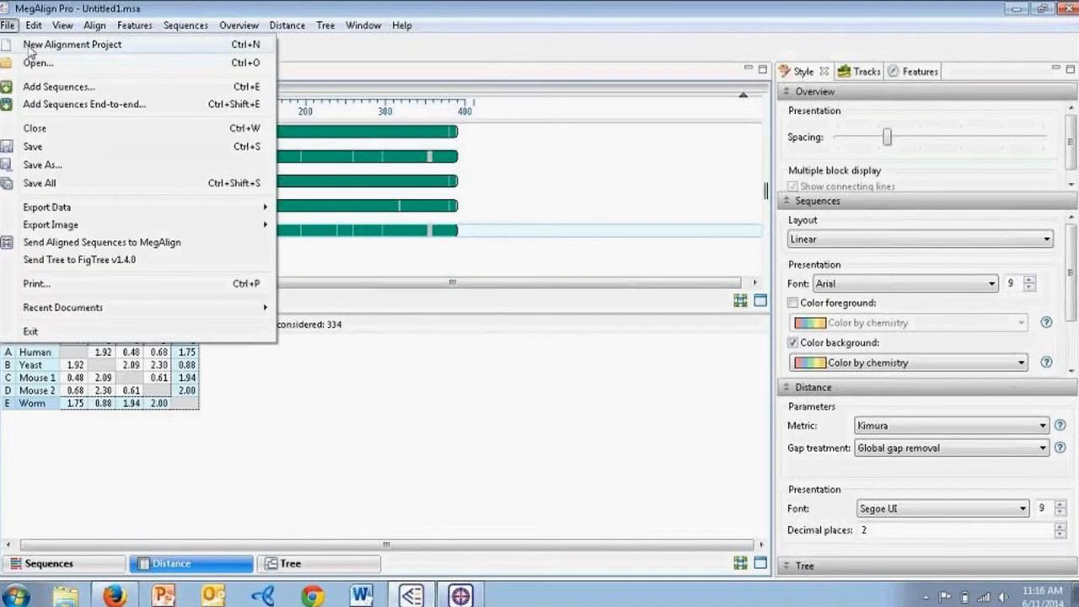
left_click(28, 46)
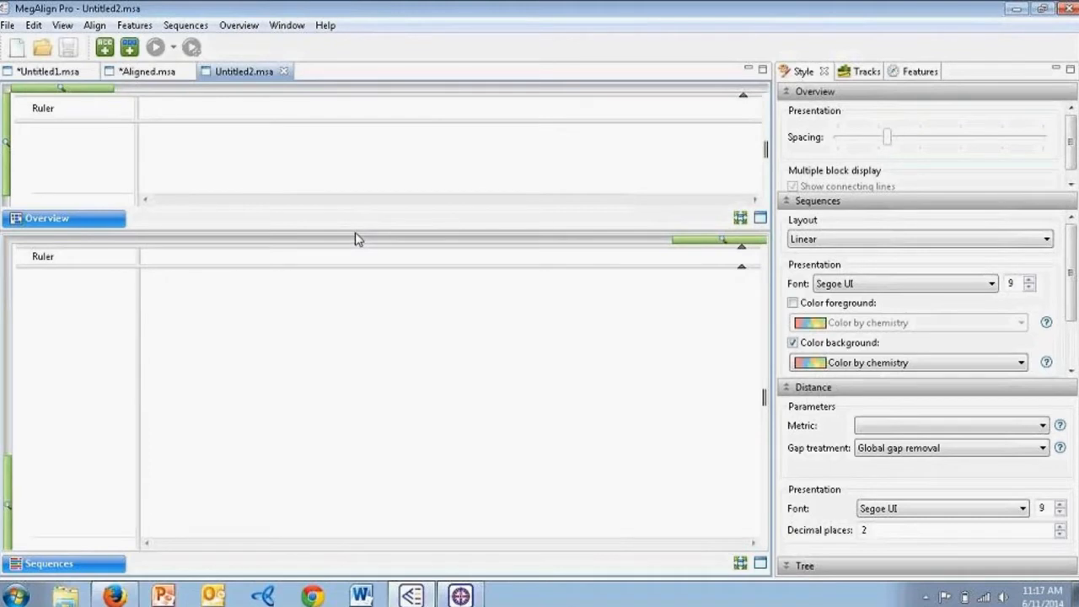
left_click_drag(355, 237, 359, 286)
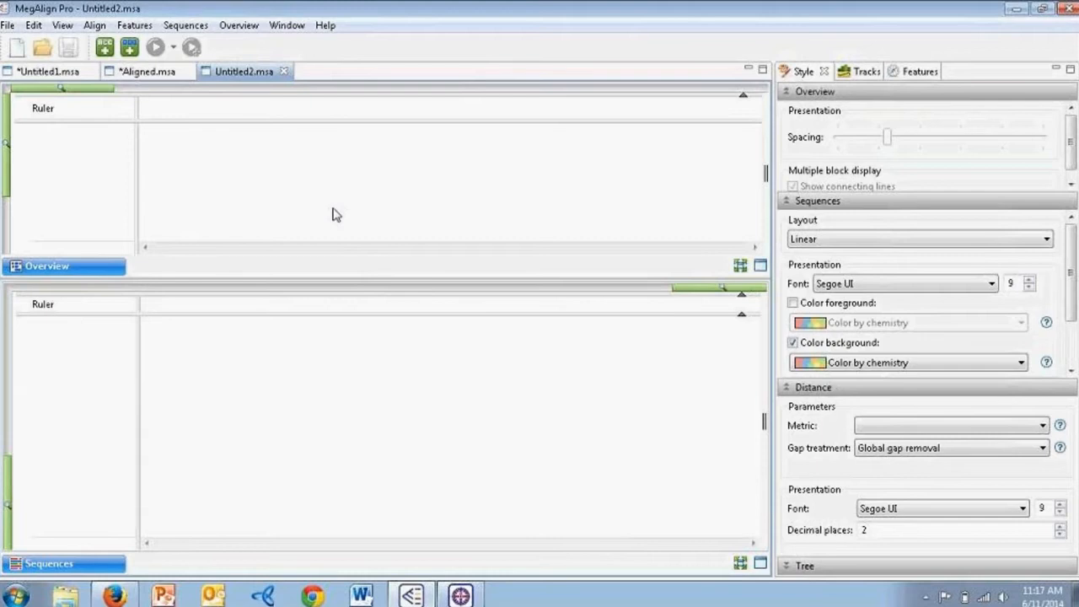
- Start adding sequences end-to-end and browse to the Multi-Segment folder of MegAlign Pro Webinar 6-11-14
left_click(105, 50)
left_click(8, 26)
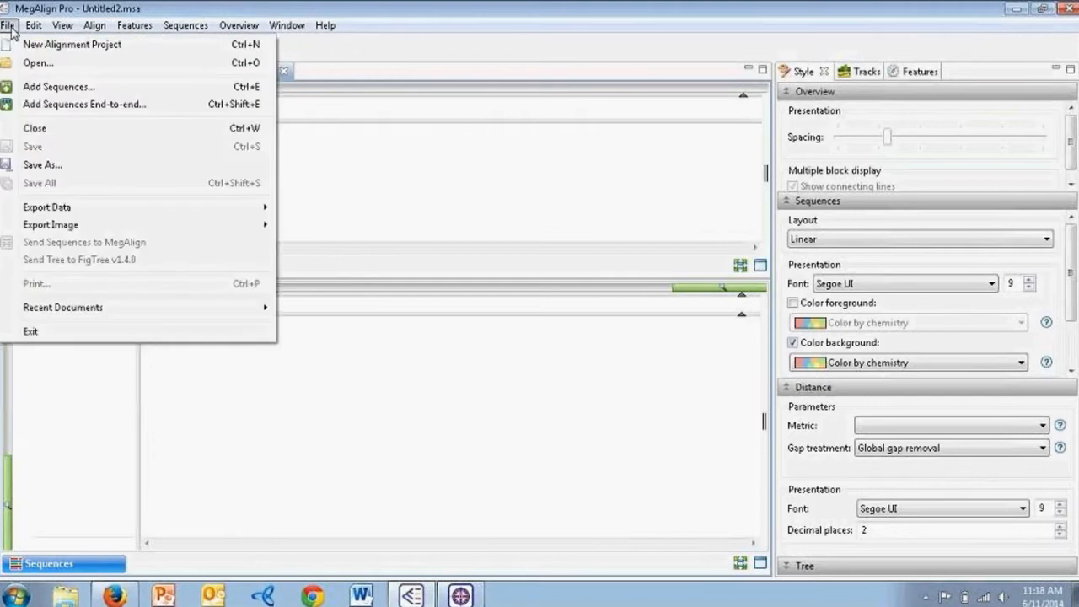
left_click(38, 107)
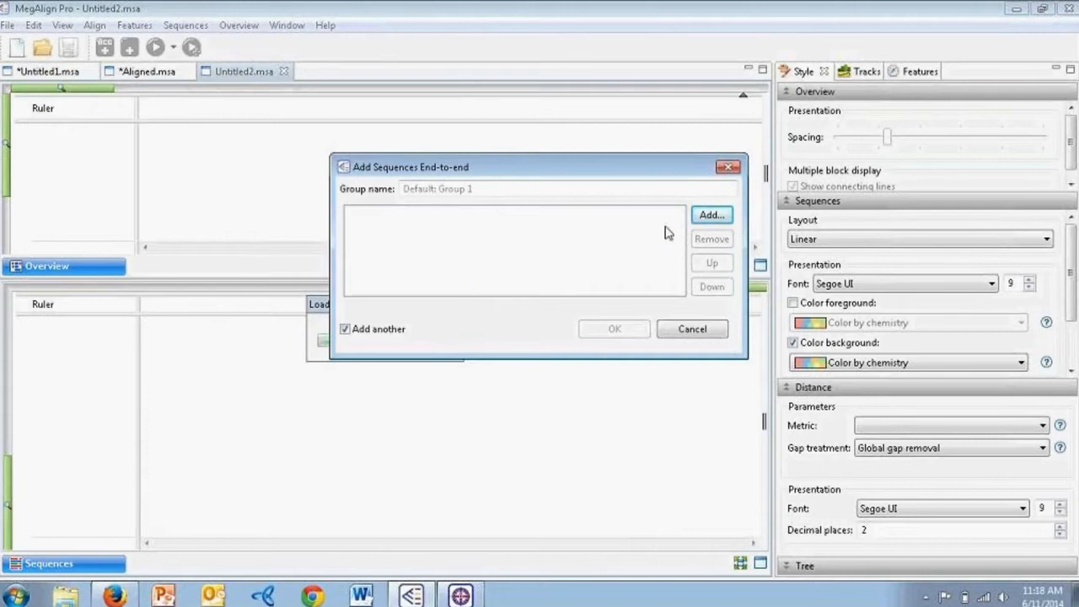
left_click(712, 216)
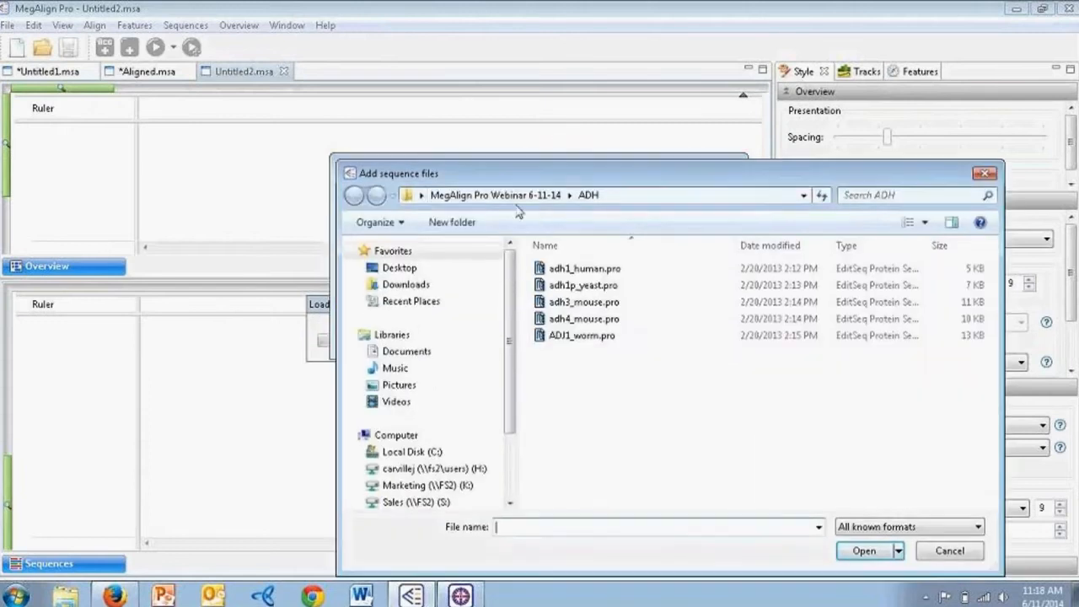
left_click(510, 196)
double_click(611, 302)
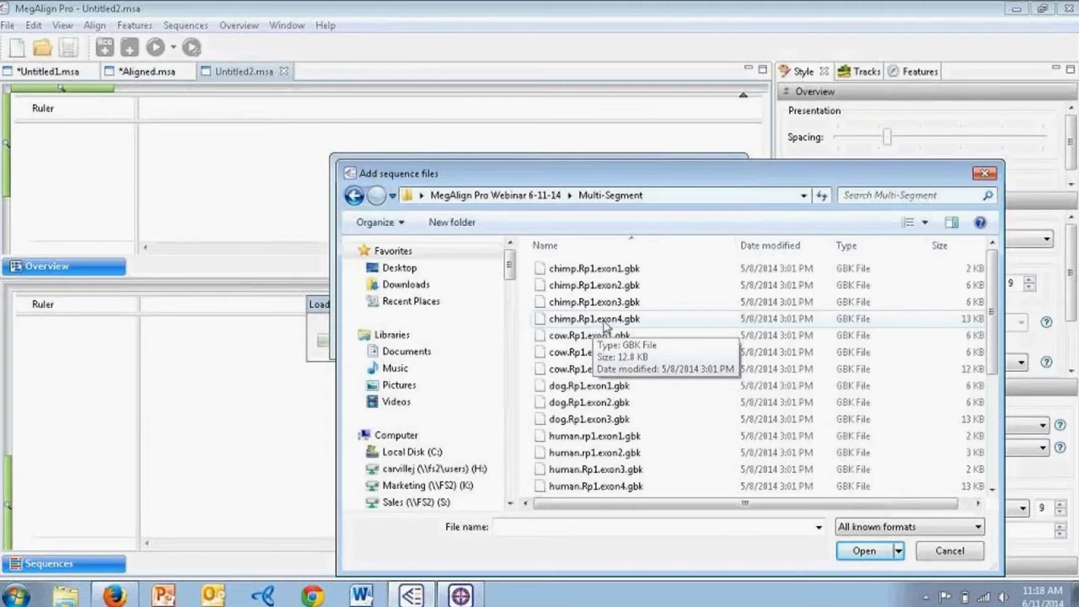
- Add the four chimp files, chimp.Rp1.exon1.gbk through chimp.Rp1.exon4.gbk, to the end-to-end group
left_click(658, 246)
left_click(658, 246)
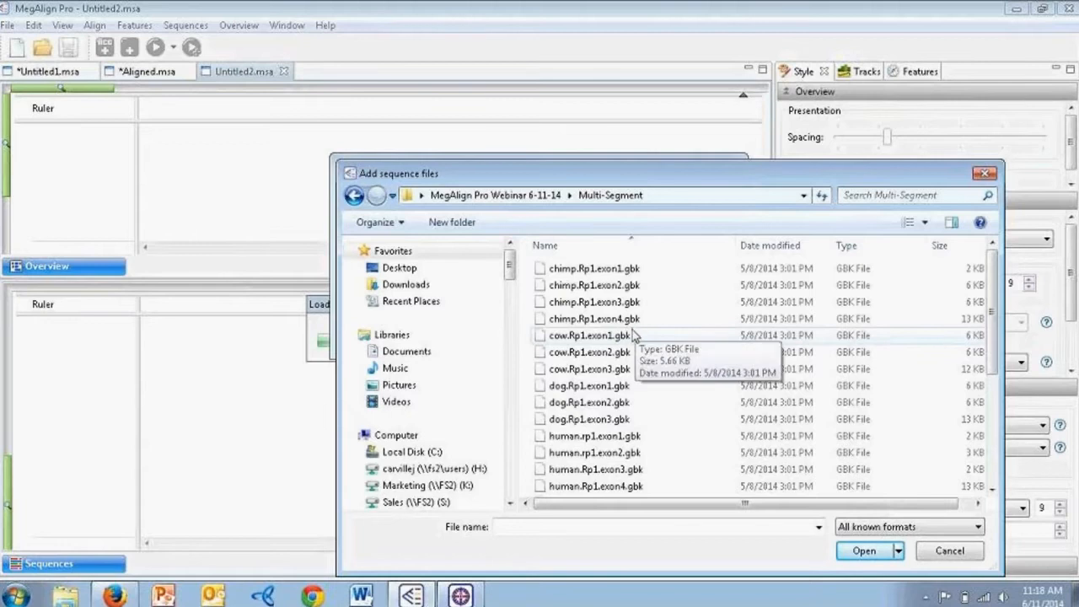
left_click(599, 268)
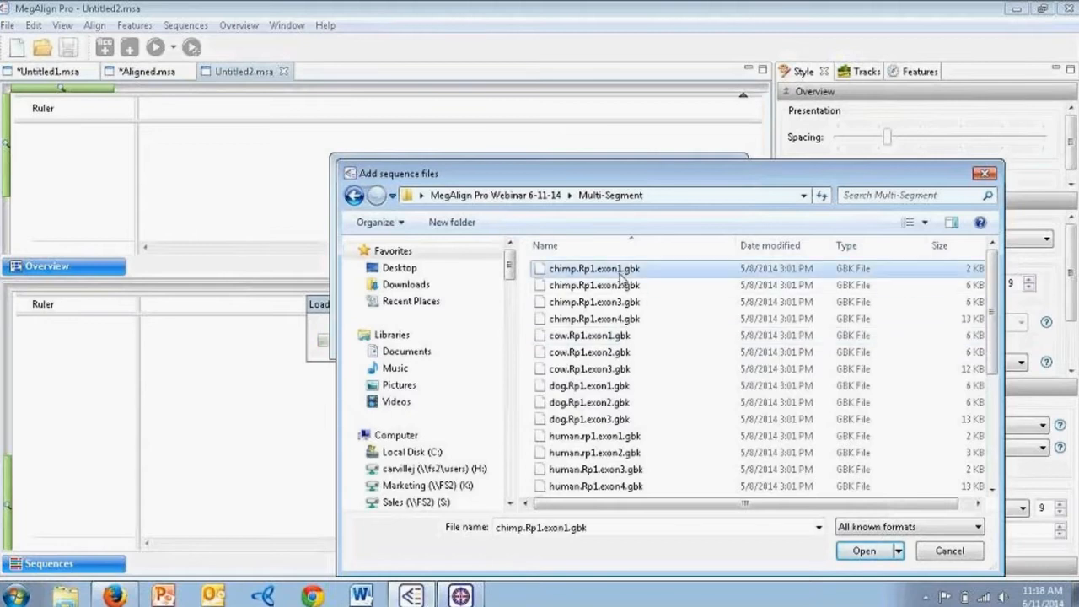
left_click(599, 318, "shift")
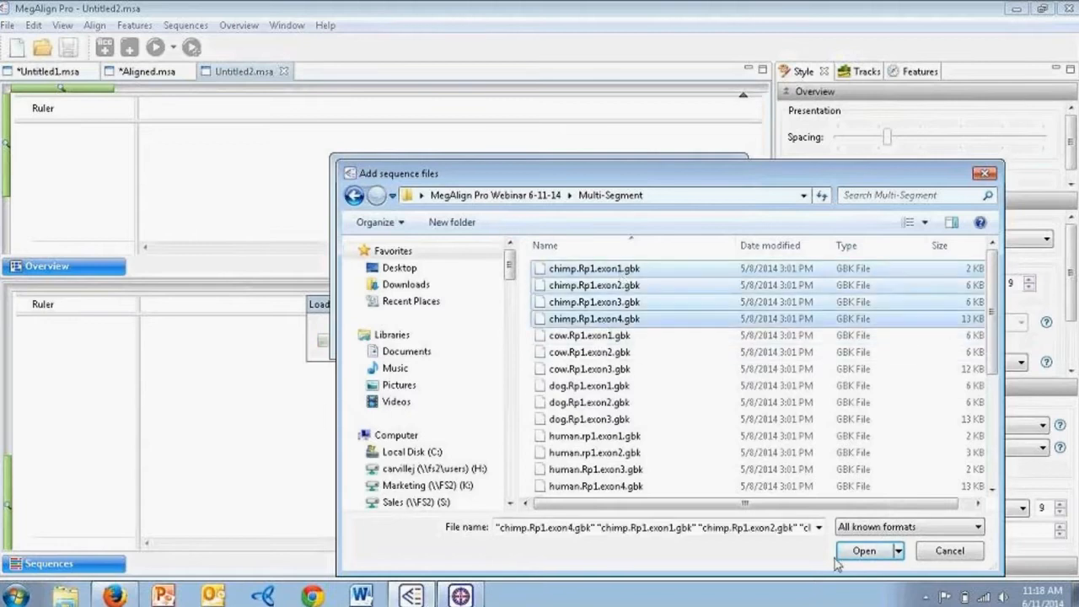
left_click(862, 550)
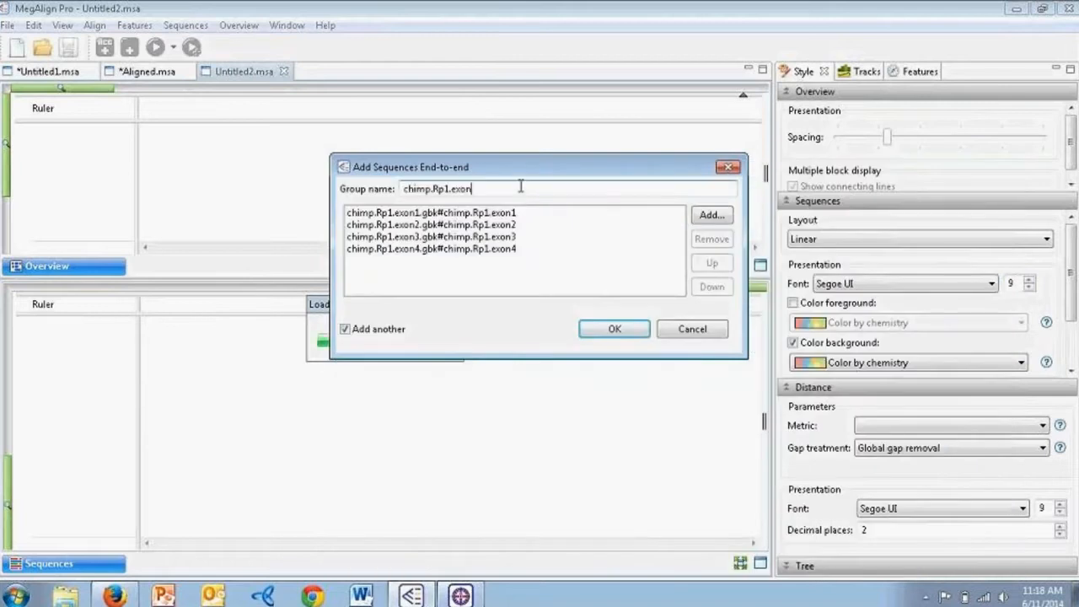
- Name the end-to-end sequence group Chimp
left_click_drag(525, 185, 262, 180)
type("Chim")
key("BackSpace")
key("BackSpace")
type("imp")
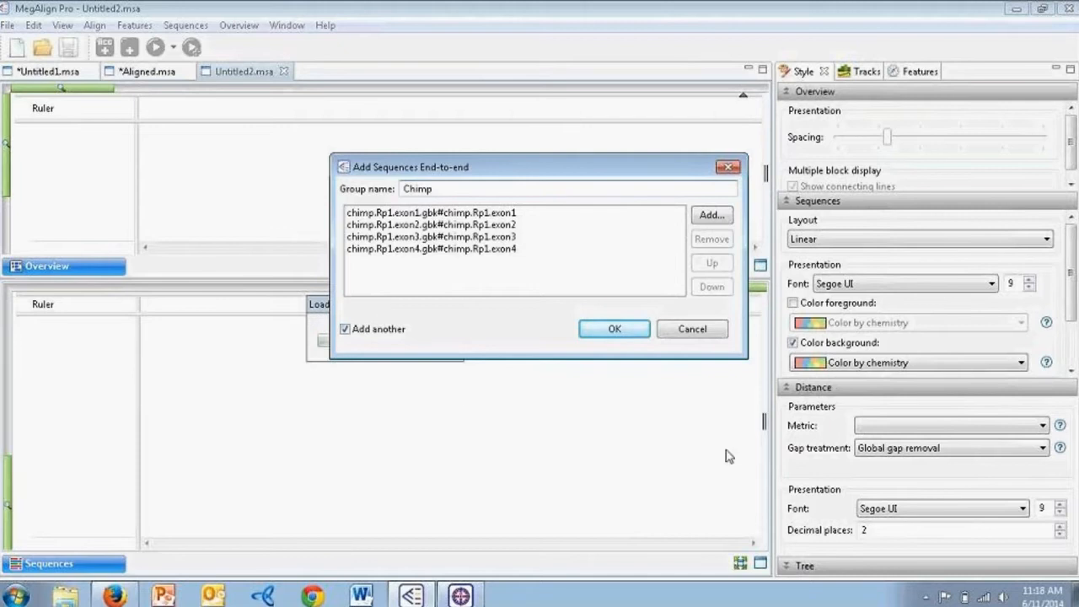
- Accept the Chimp group and create an end-to-end group named Cow from cow.Rp1.exon1.gbk through cow.Rp1.exon3.gbk
left_click(615, 329)
left_click(711, 215)
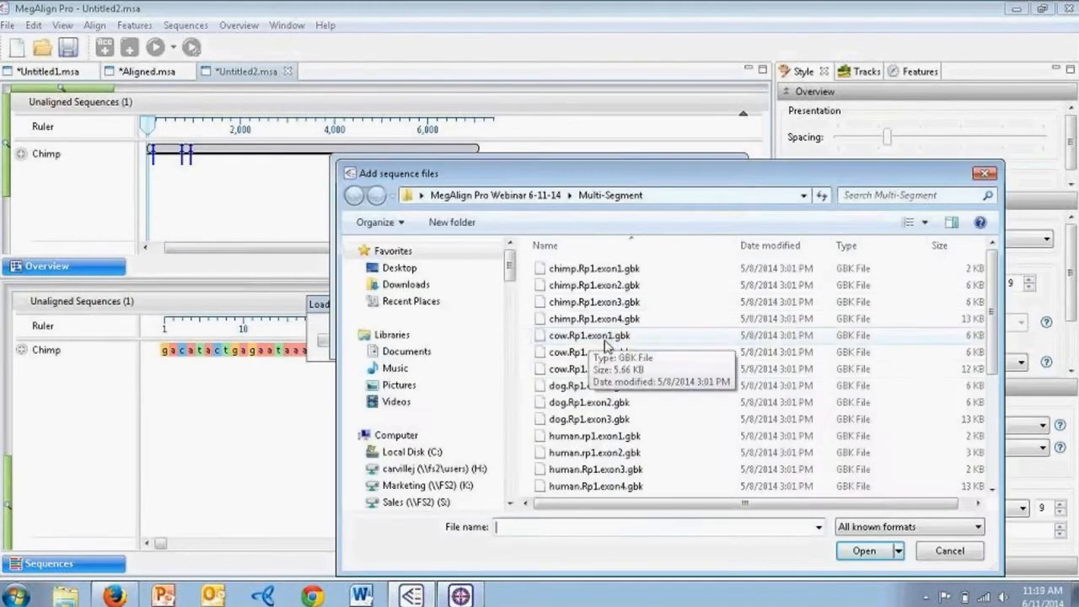
left_click(608, 336)
left_click(607, 369, "shift")
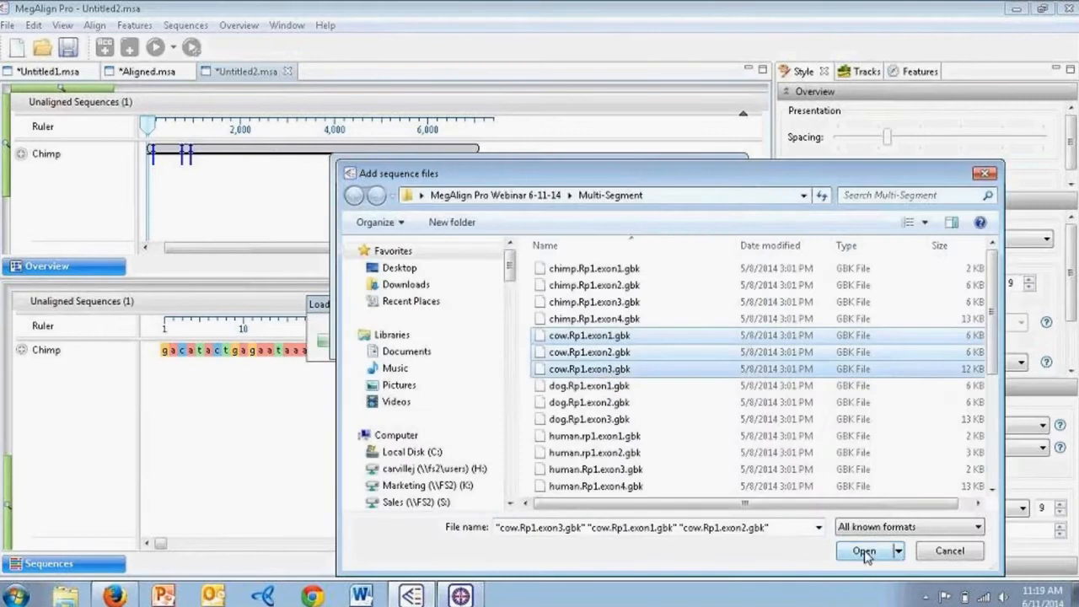
left_click(866, 551)
left_click(519, 189)
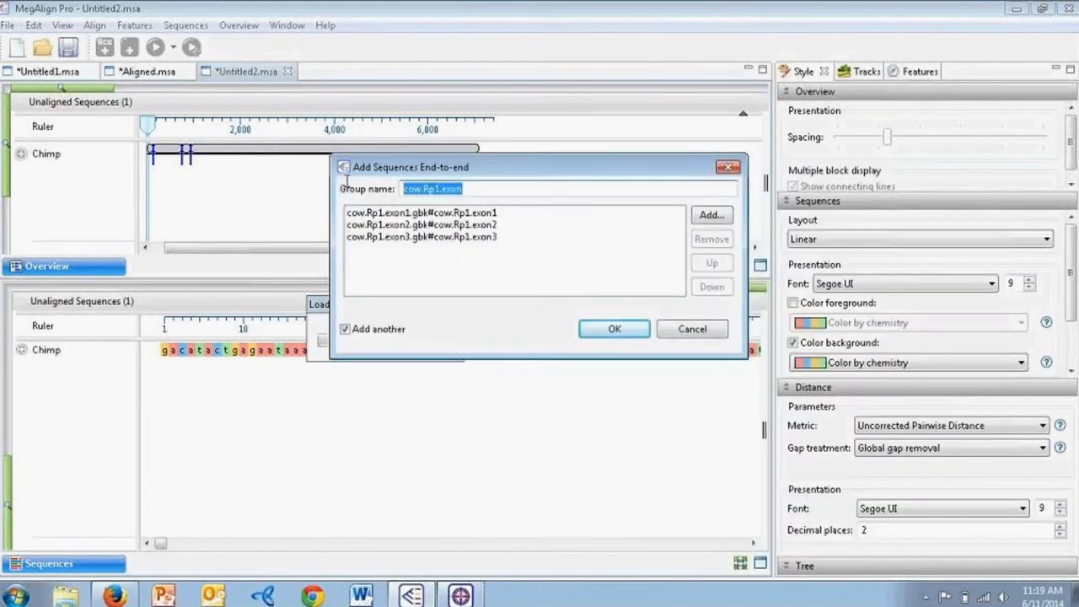
type("CLow")
key("Return")
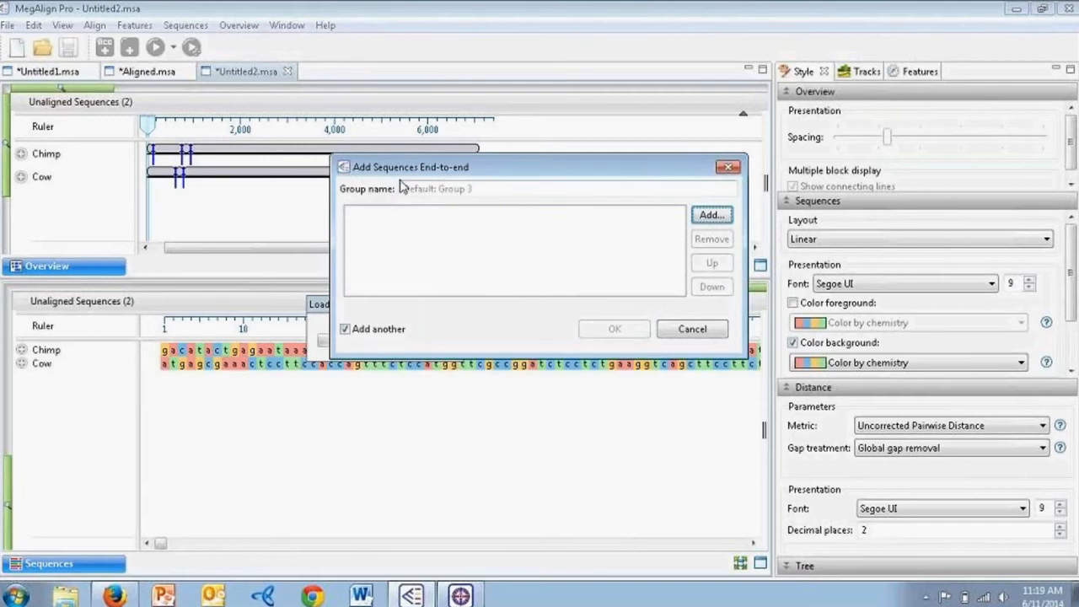
- Create an end-to-end group named Dog from dog.Rp1.exon1.gbk through dog.Rp1.exon3.gbk
left_click(708, 215)
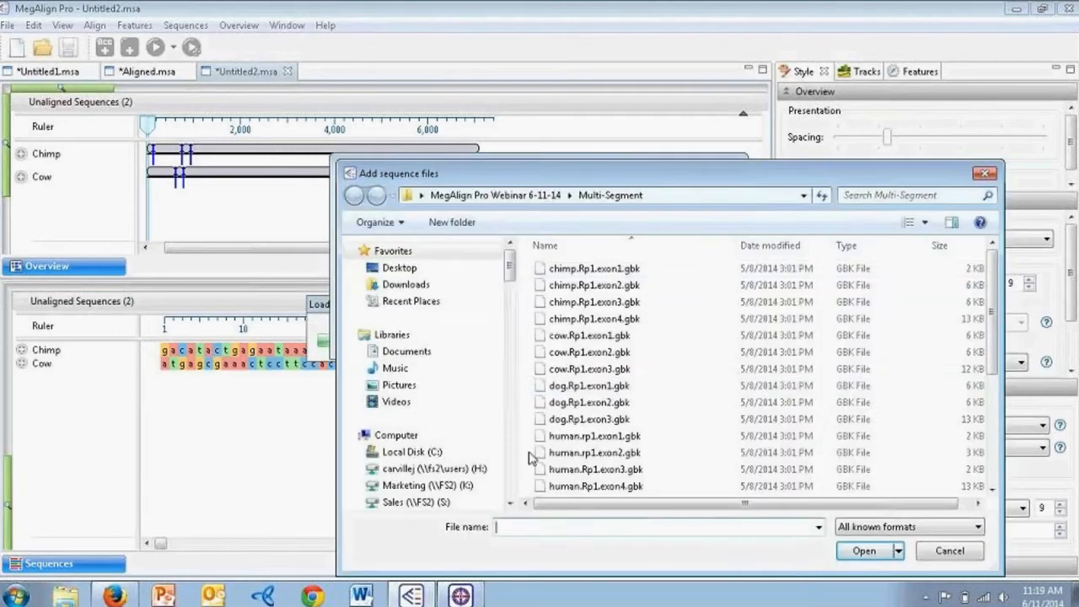
left_click(590, 385)
left_click(590, 419, "shift")
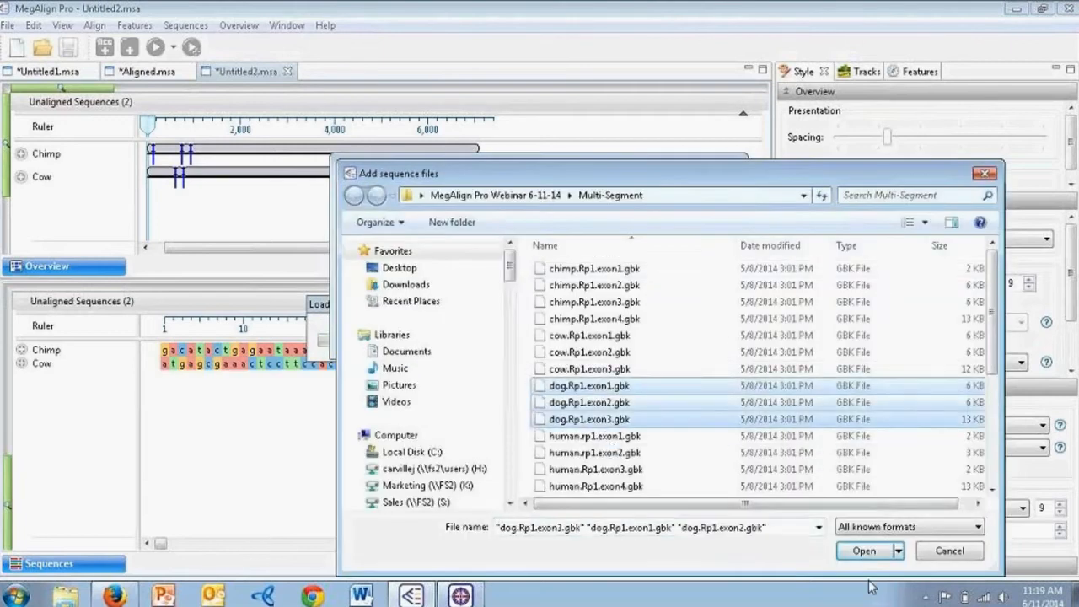
left_click(856, 553)
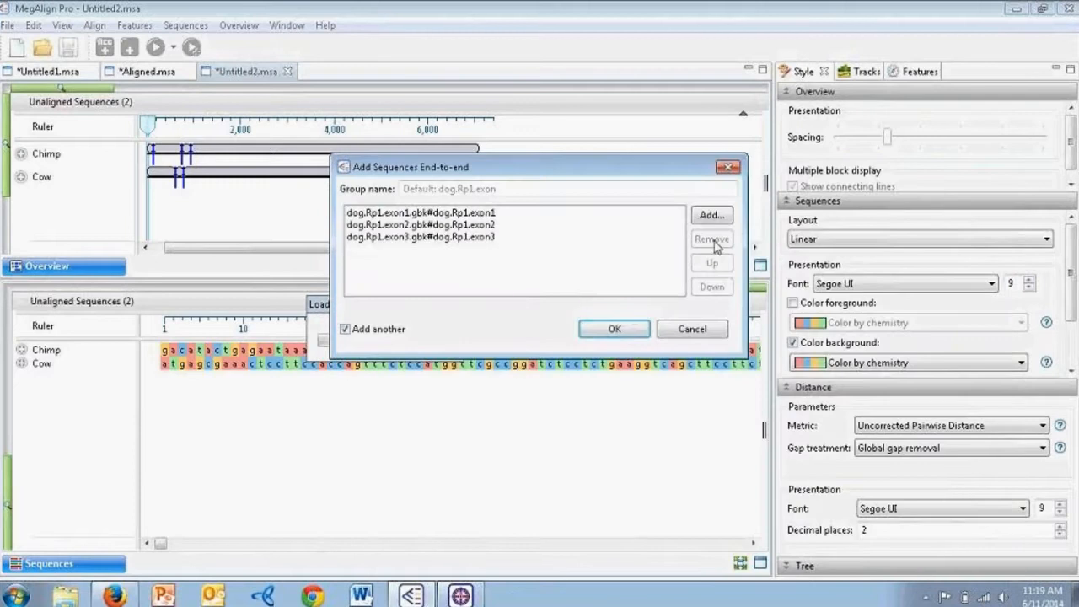
left_click(506, 189)
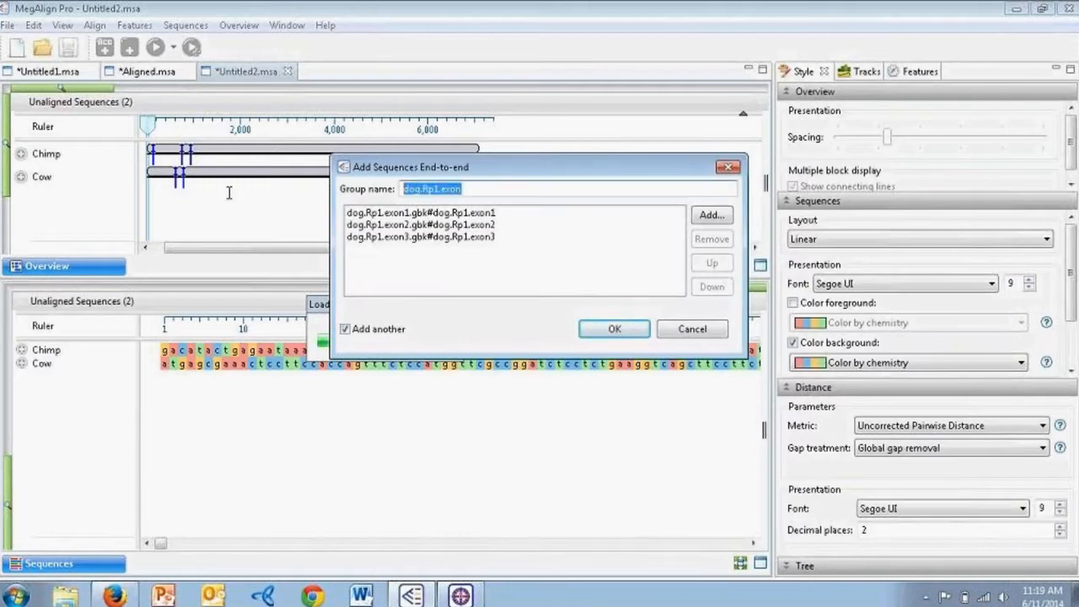
type("Dog")
key("Return")
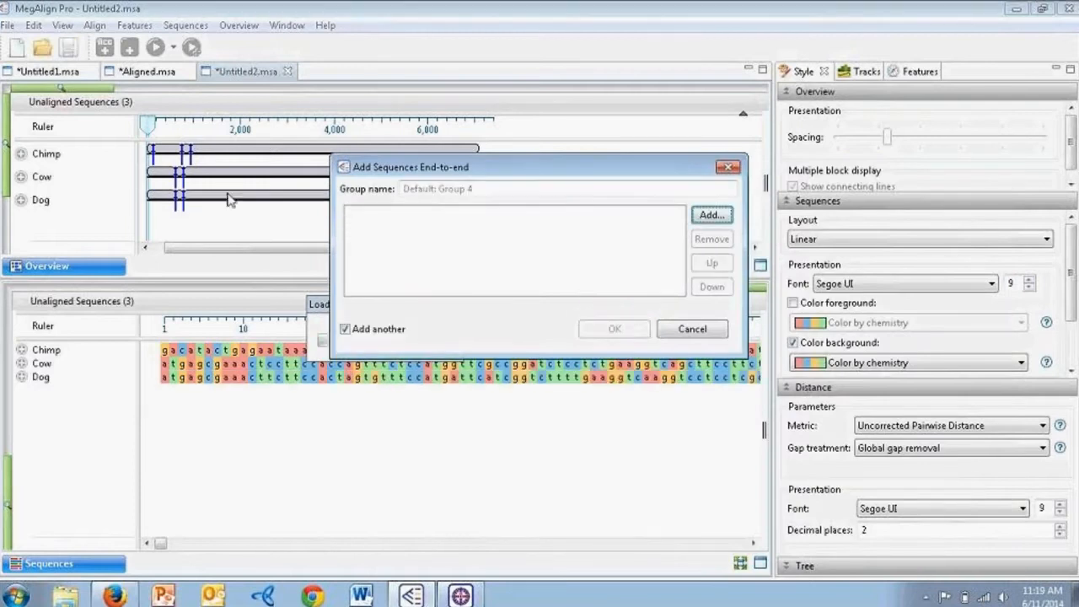
- Create an end-to-end group named Human from the four human Rp1 files, exon1 through exon4
left_click(729, 224)
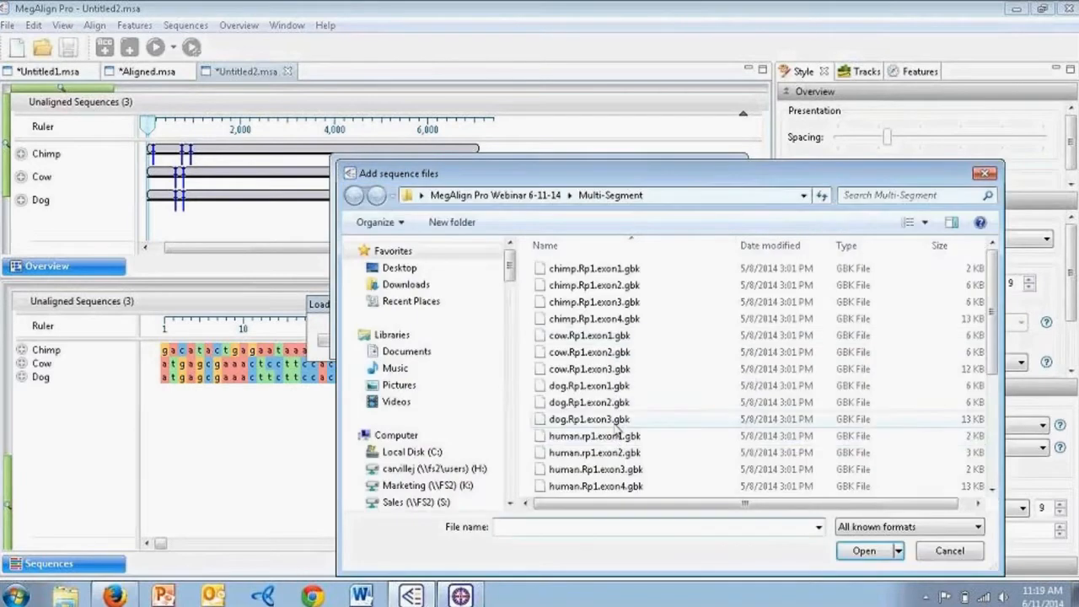
left_click(597, 436)
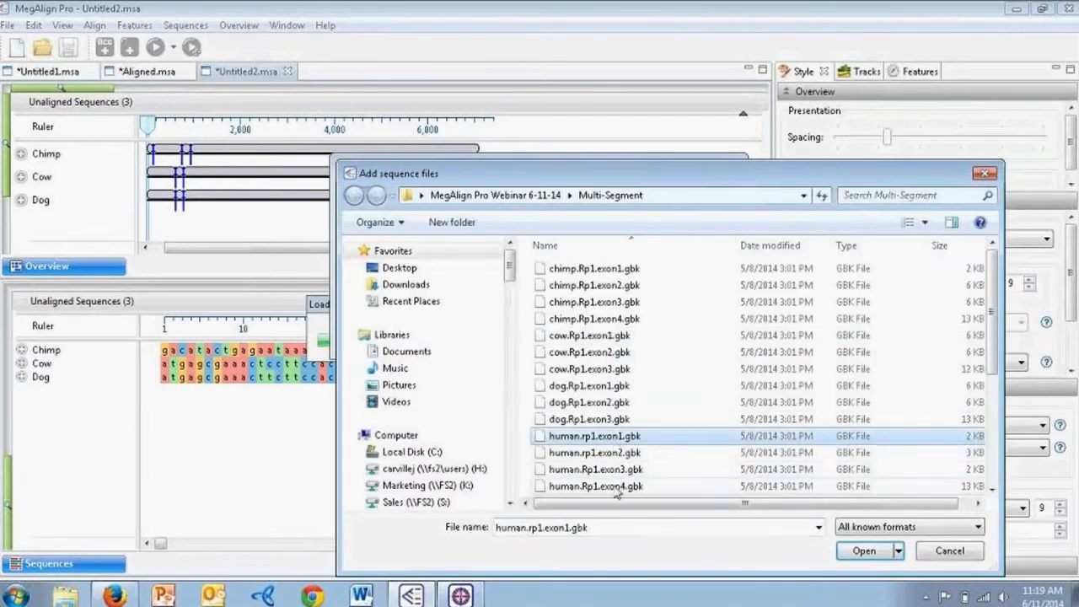
left_click(615, 487, "shift")
left_click(853, 556)
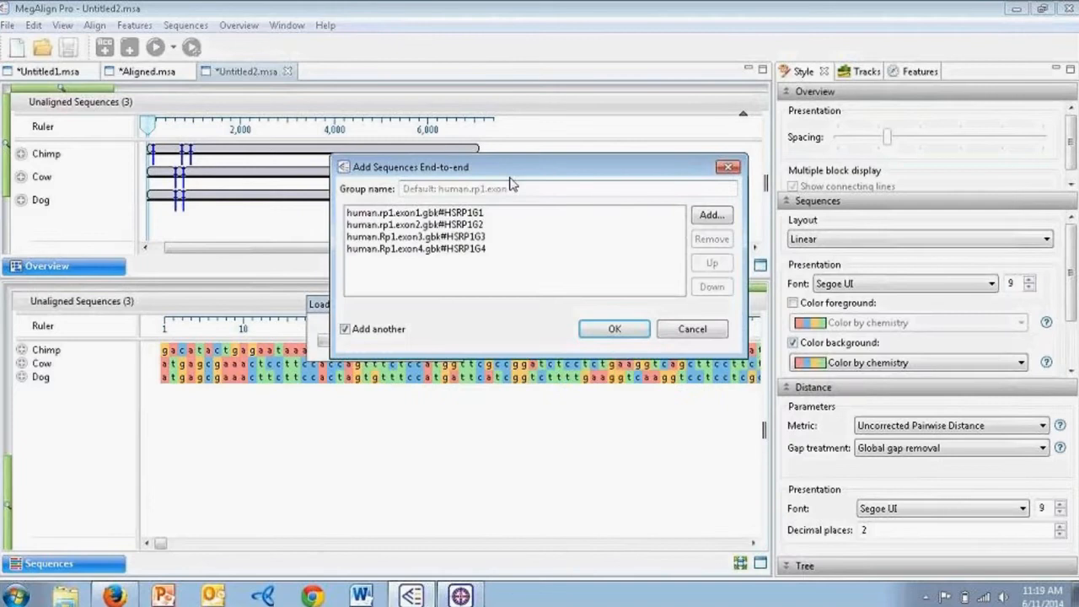
type("Human")
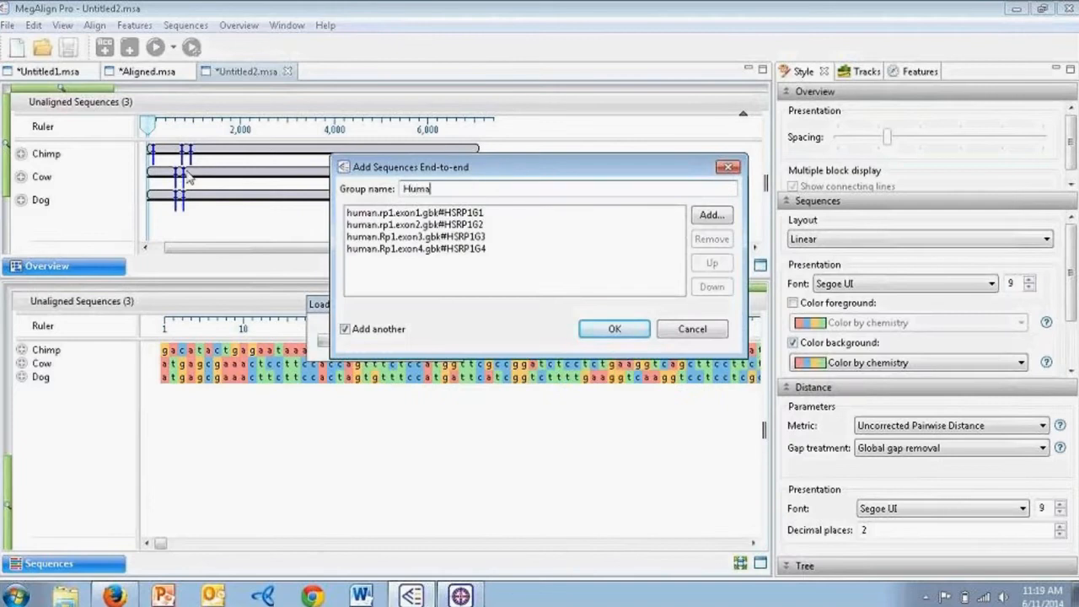
key("Return")
- Create an end-to-end group named Mouse from mouse.Rp1.exon1.gbk through mouse.Rp1.exon4.gbk
left_click(708, 221)
left_click_drag(993, 312, 990, 413)
left_click(594, 303)
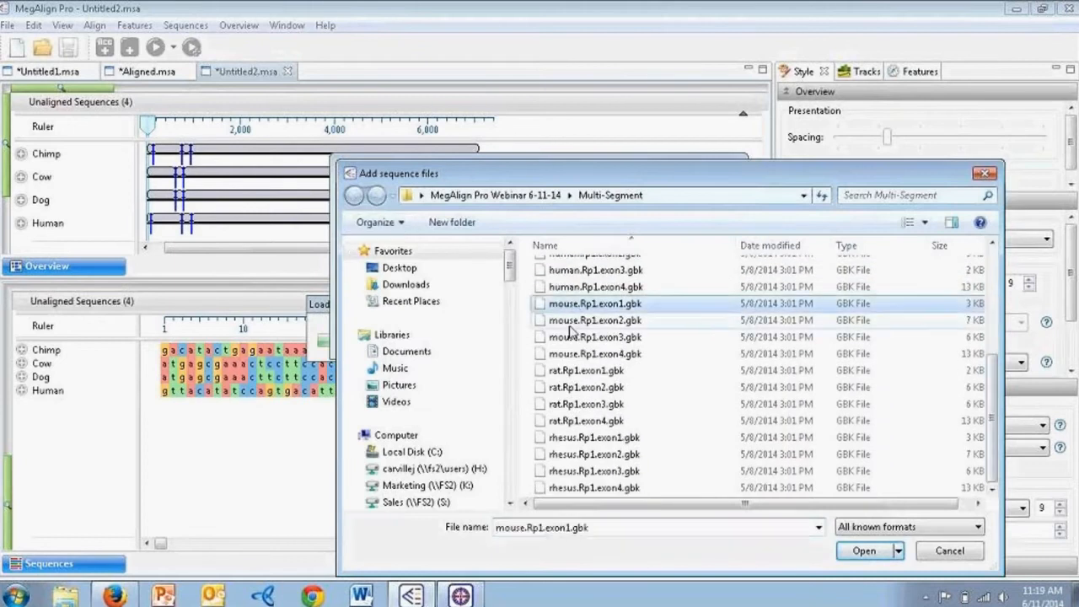
left_click(591, 354, "shift")
left_click(864, 550)
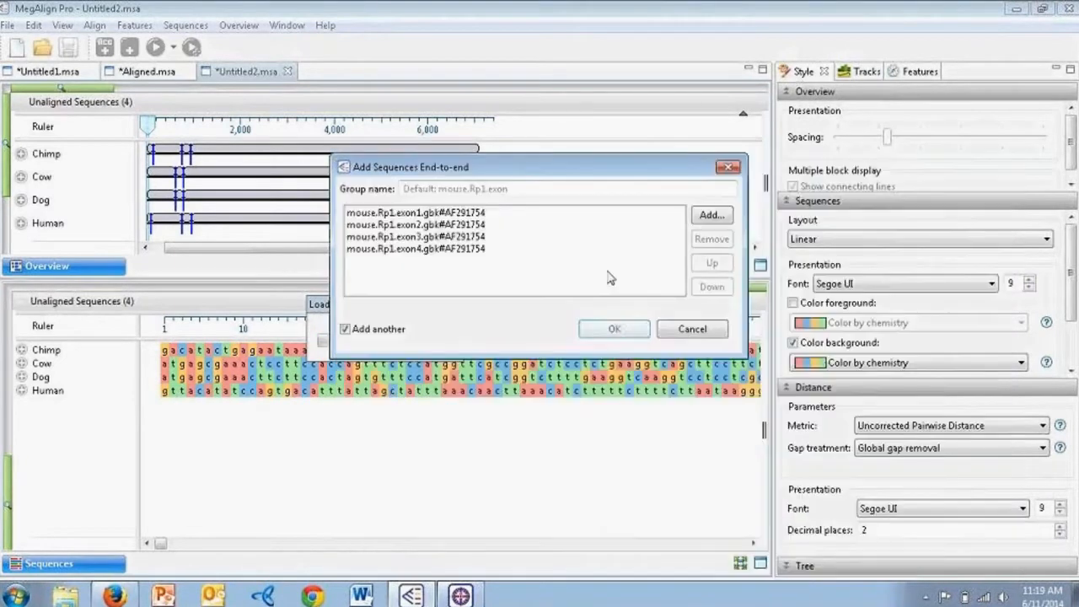
left_click_drag(526, 188, 307, 178)
type("Mouse")
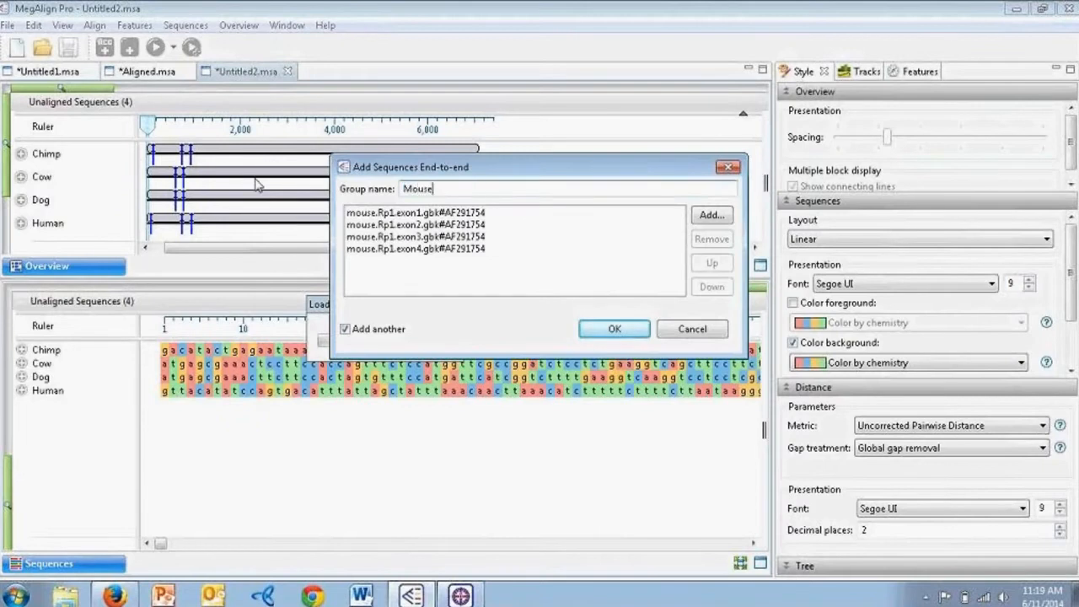
key("Return")
- Create an end-to-end group named Rat from rat.Rp1.exon1.gbk through rat.Rp1.exon4.gbk
left_click(710, 217)
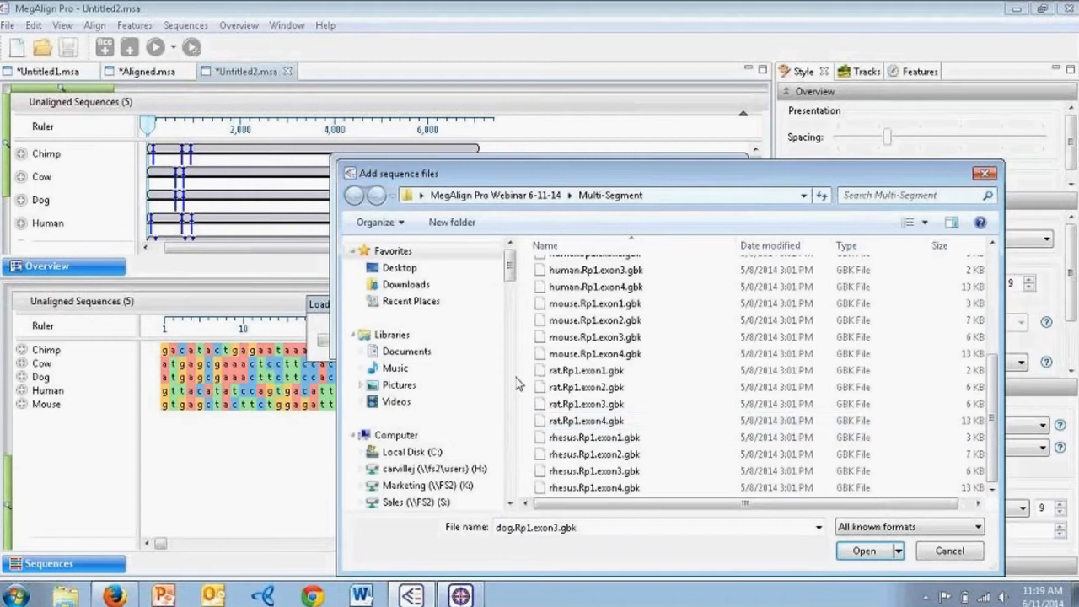
left_click(559, 371)
left_click(556, 424, "shift")
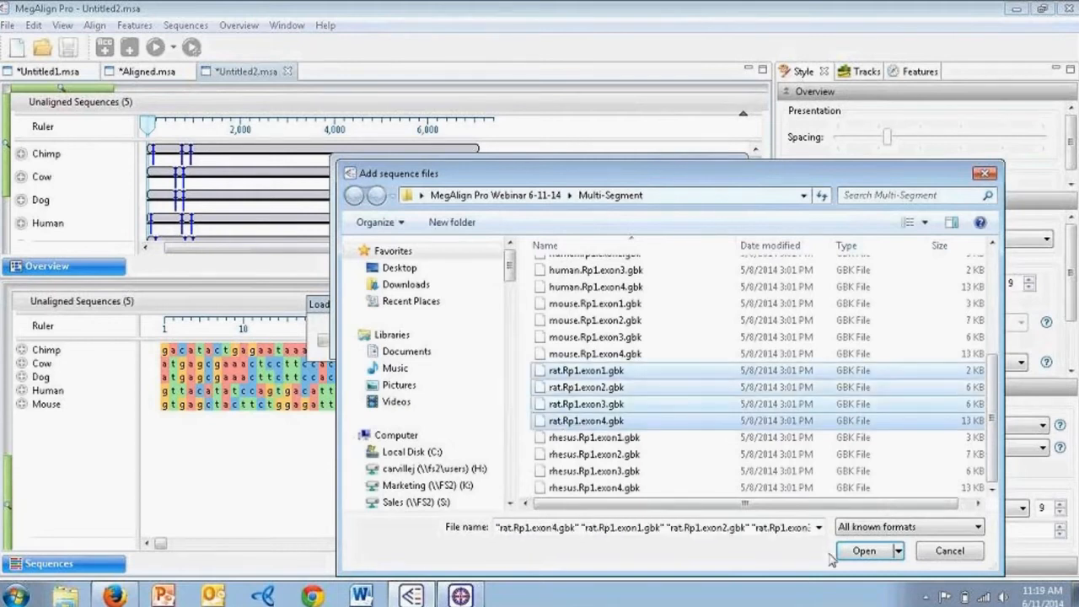
left_click(862, 552)
left_click(504, 187)
left_click_drag(504, 187, 322, 192)
type("Rat")
key("Return")
- Add rhesus.Rp1.exon1.gbk through rhesus.Rp1.exon4.gbk as the next end-to-end group and name it Rhesus
left_click(712, 216)
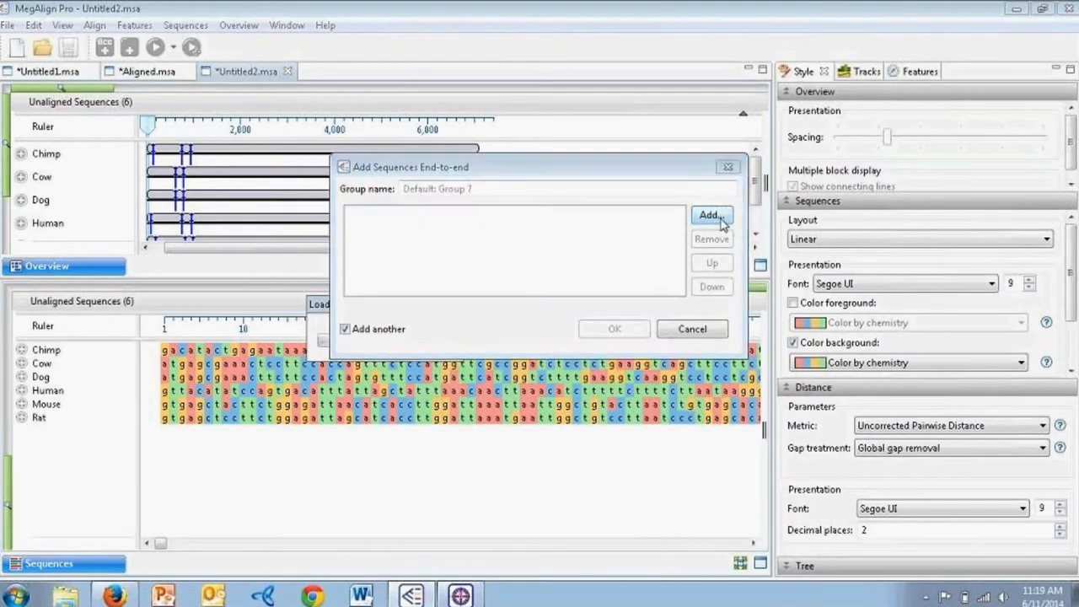
left_click(601, 388)
scroll(620, 392, "down", 5)
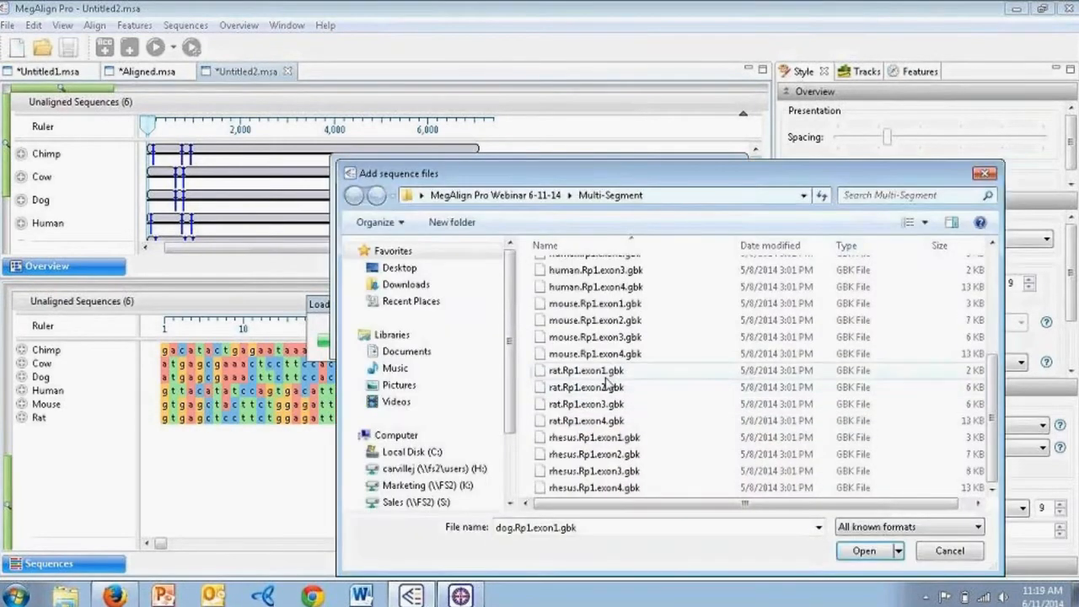
left_click(604, 454)
left_click(594, 438)
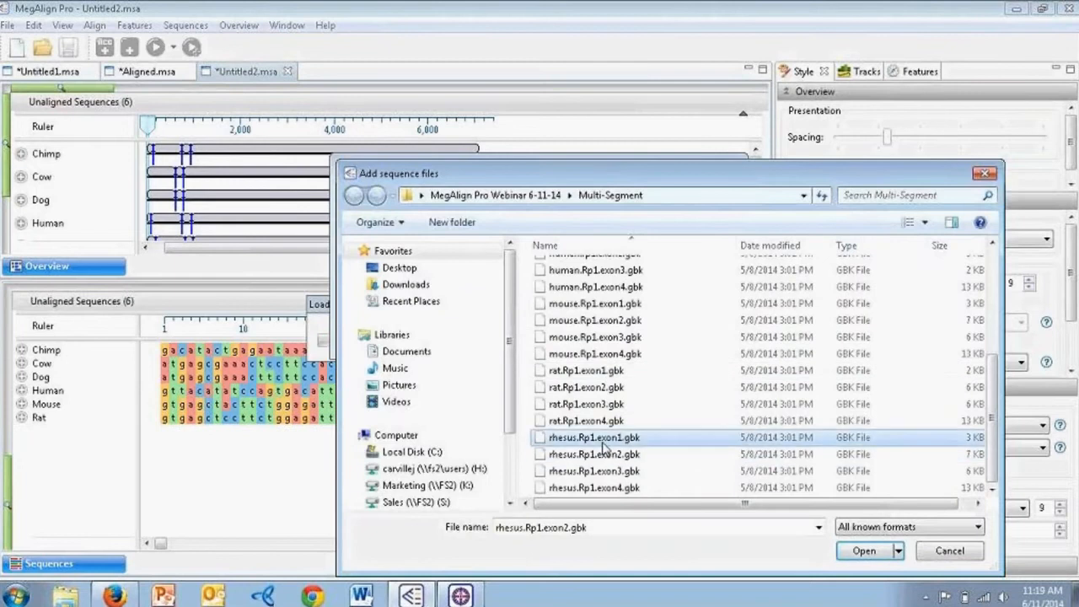
left_click(607, 489, "shift")
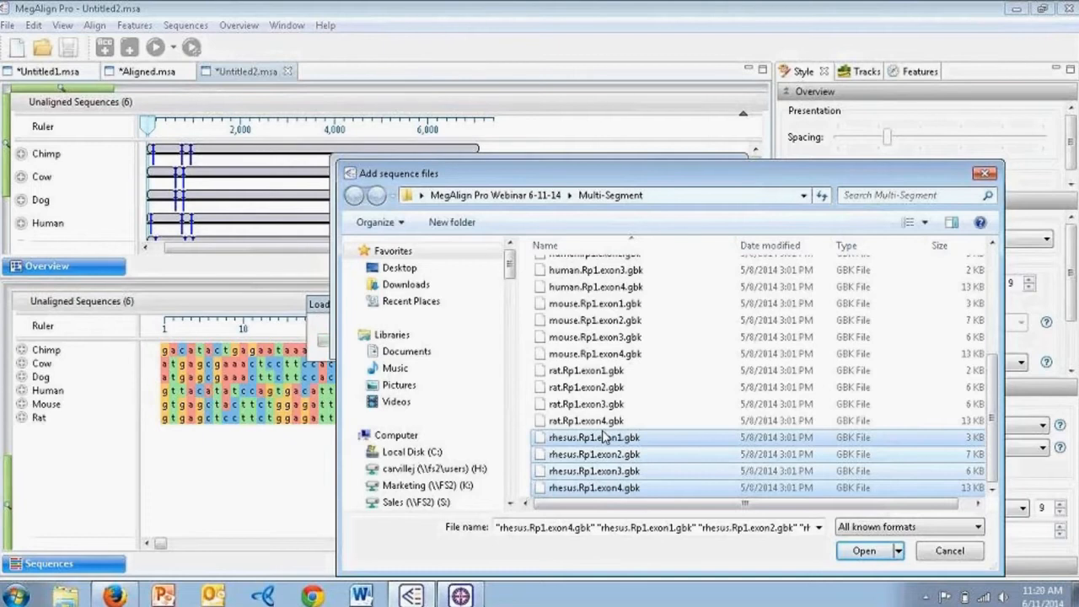
left_click(850, 553)
left_click(463, 190)
type("rhesus.Rp1.exon")
key("ctrl+a")
key("BackSpace")
type("Rhesus")
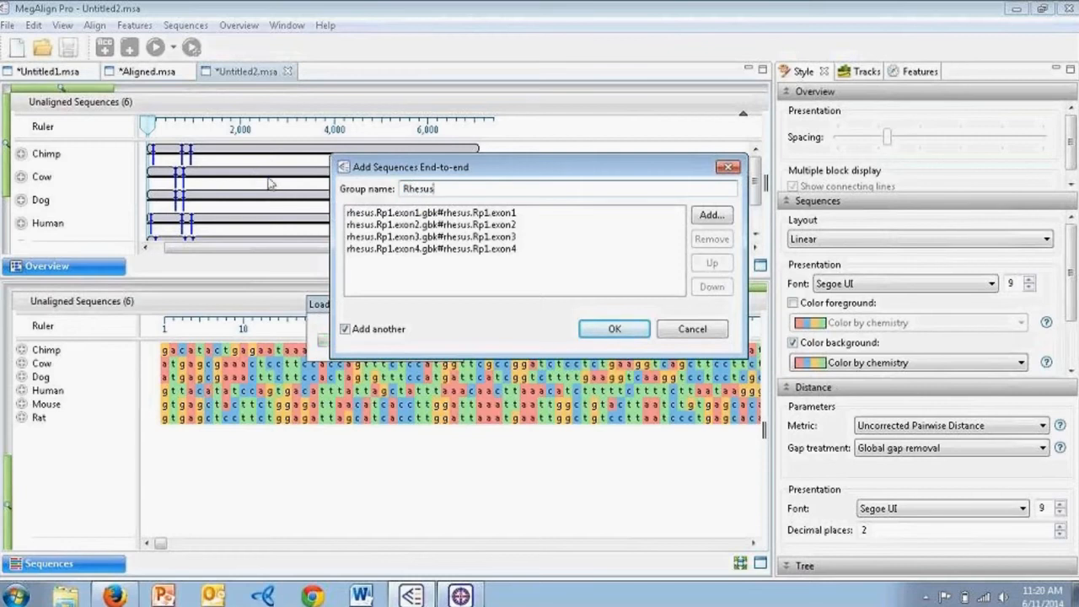
- Rearrange the Rhesus group's segments into the order exon4, exon2, exon3, exon1
left_click(533, 249)
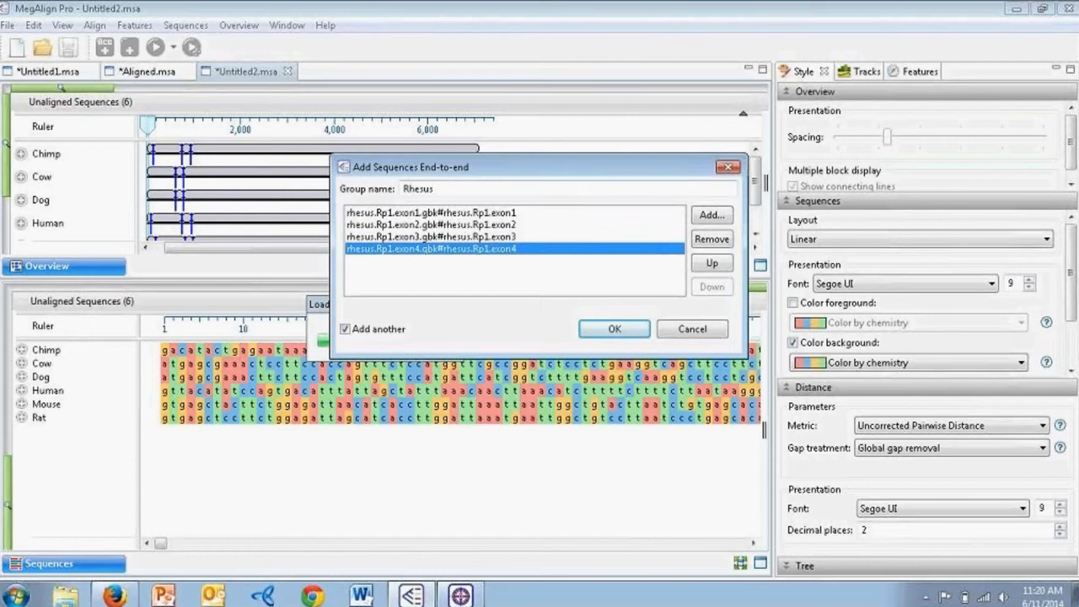
left_click(711, 263)
left_click(711, 263)
left_click(712, 263)
left_click(516, 237)
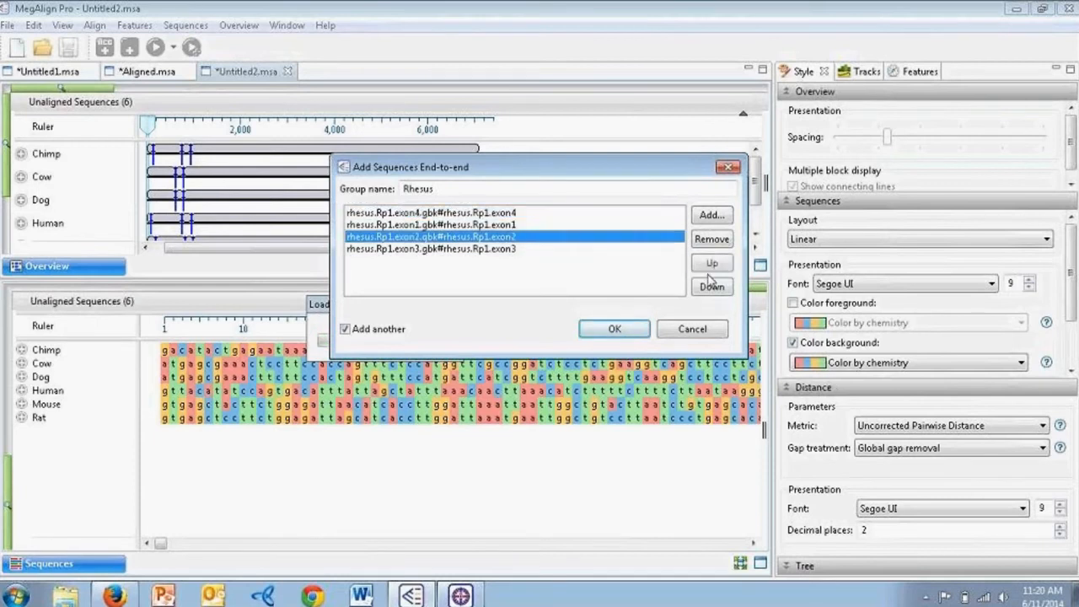
left_click(711, 264)
left_click(712, 264)
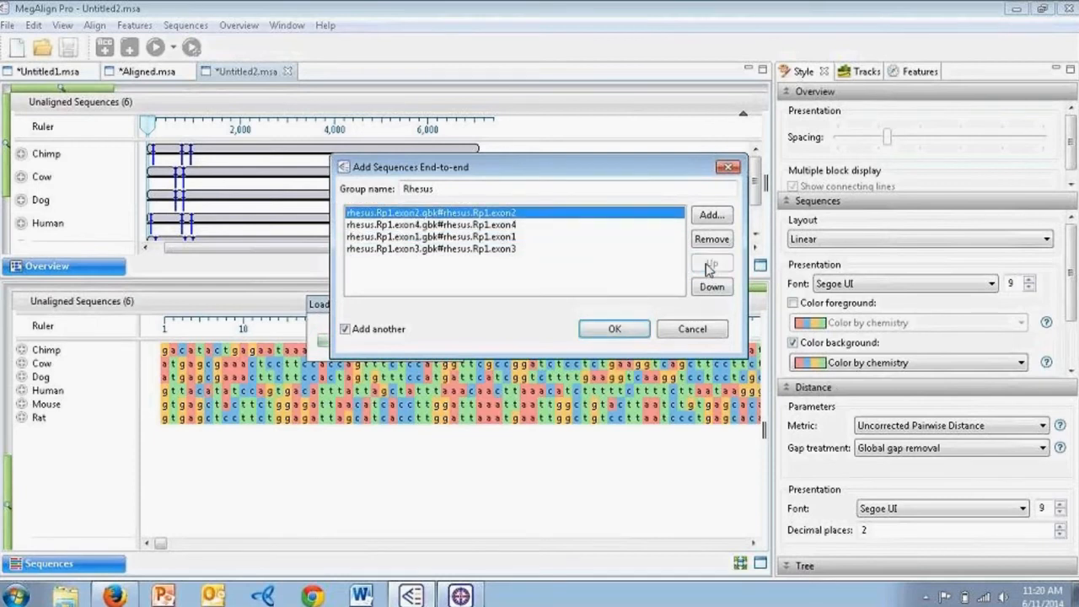
left_click(712, 286)
left_click(557, 250)
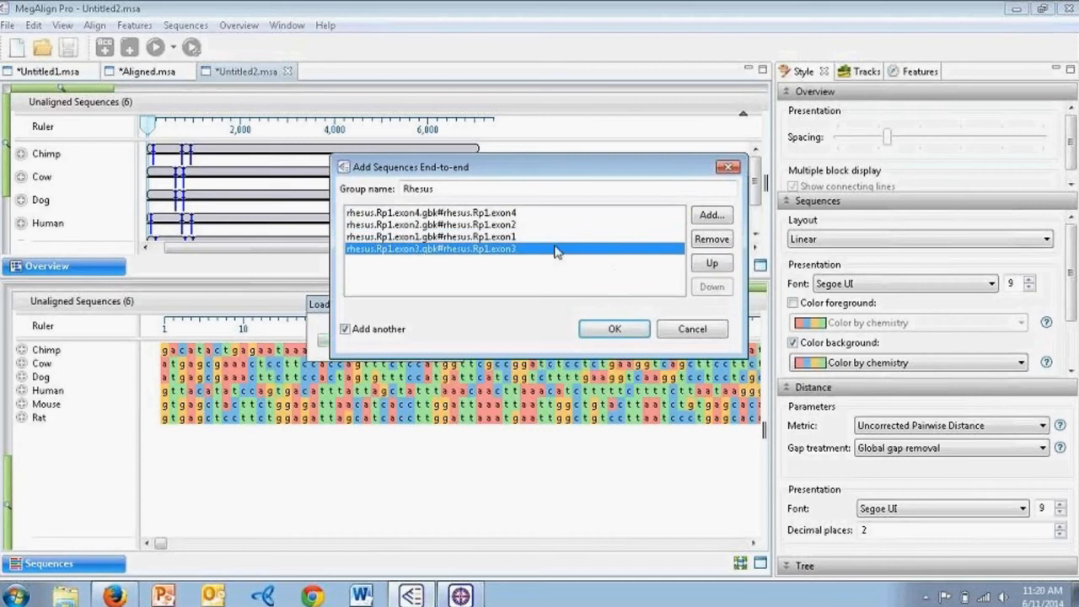
left_click(711, 265)
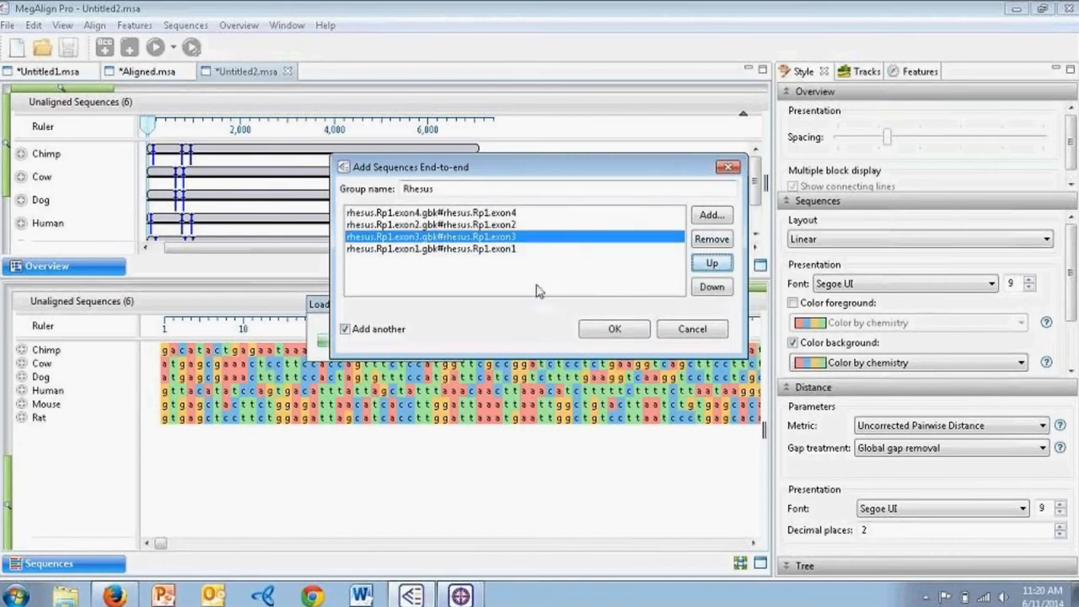
- Finish the Rhesus group without adding another one, and enlarge the overview area to fit all sequences
left_click(346, 333)
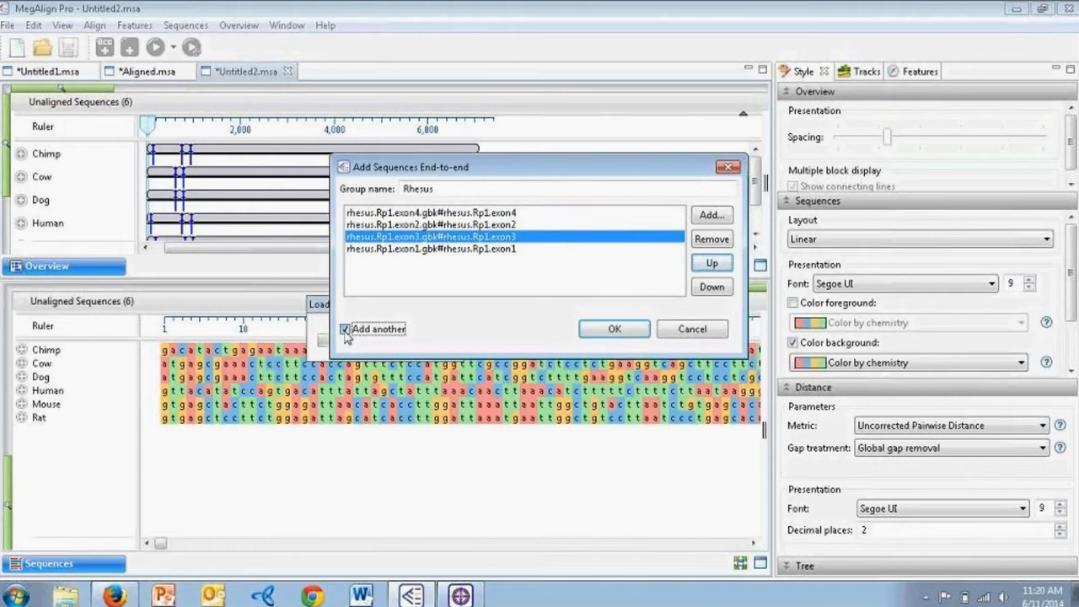
key("Return")
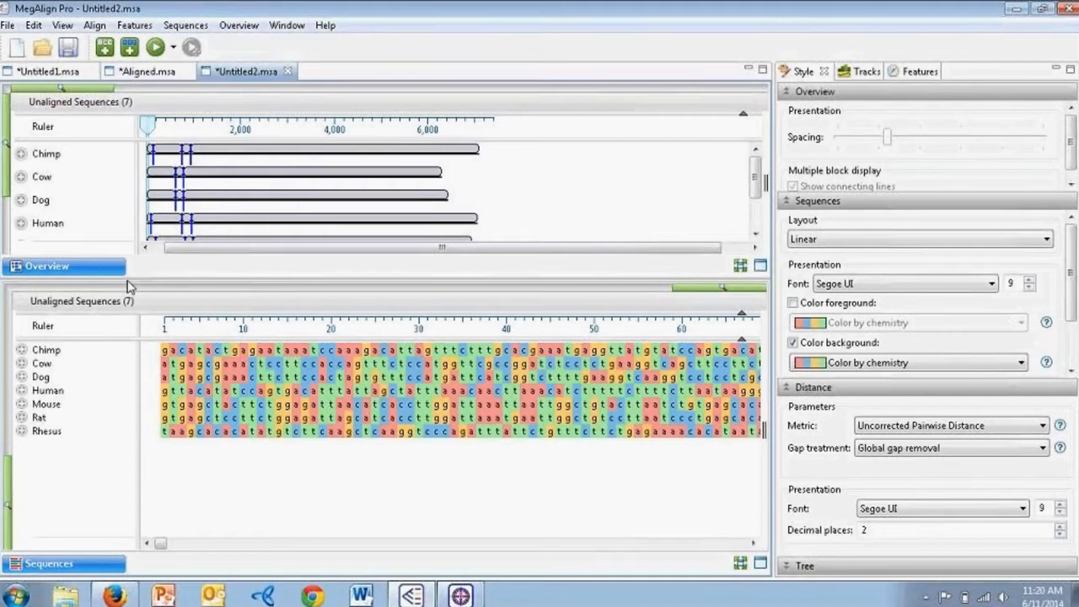
left_click_drag(127, 280, 124, 369)
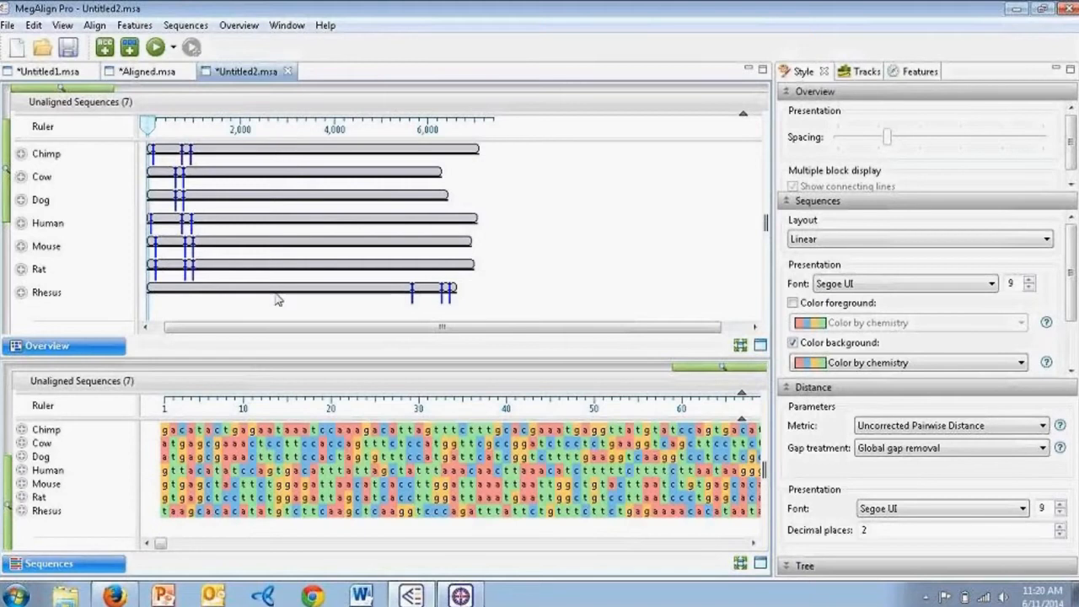
- Open the alignment file Aligned Incorrectly.msa from the Multi-Segment folder
left_click(7, 26)
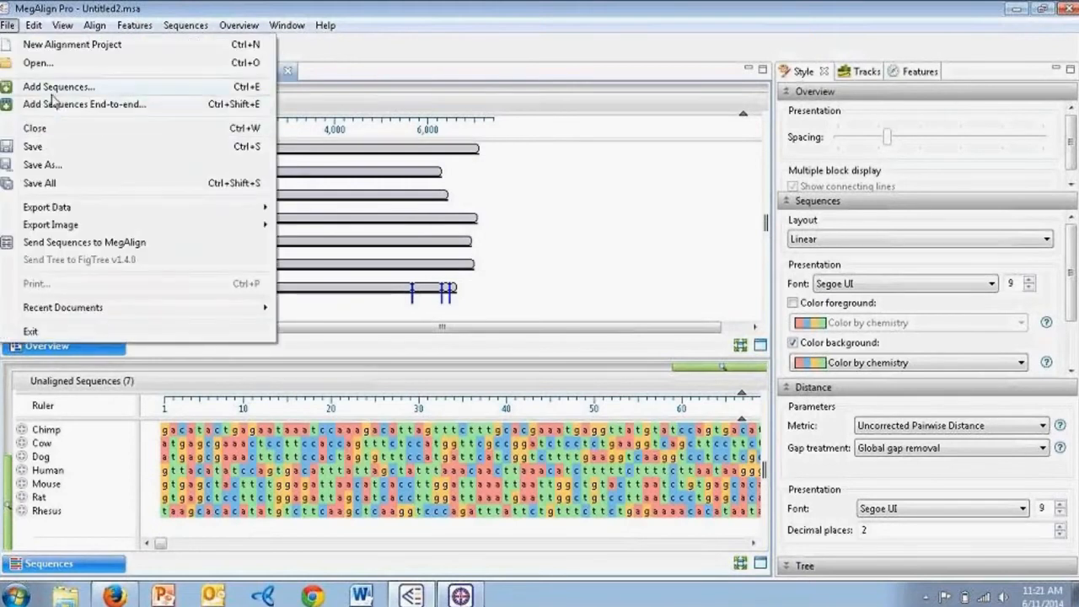
left_click(42, 63)
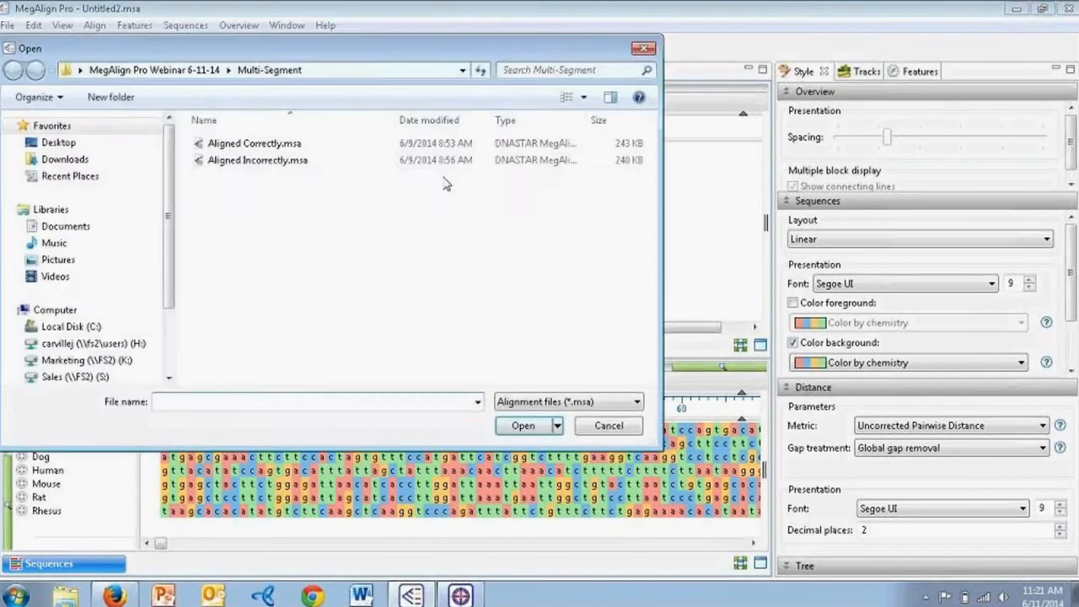
left_click(244, 160)
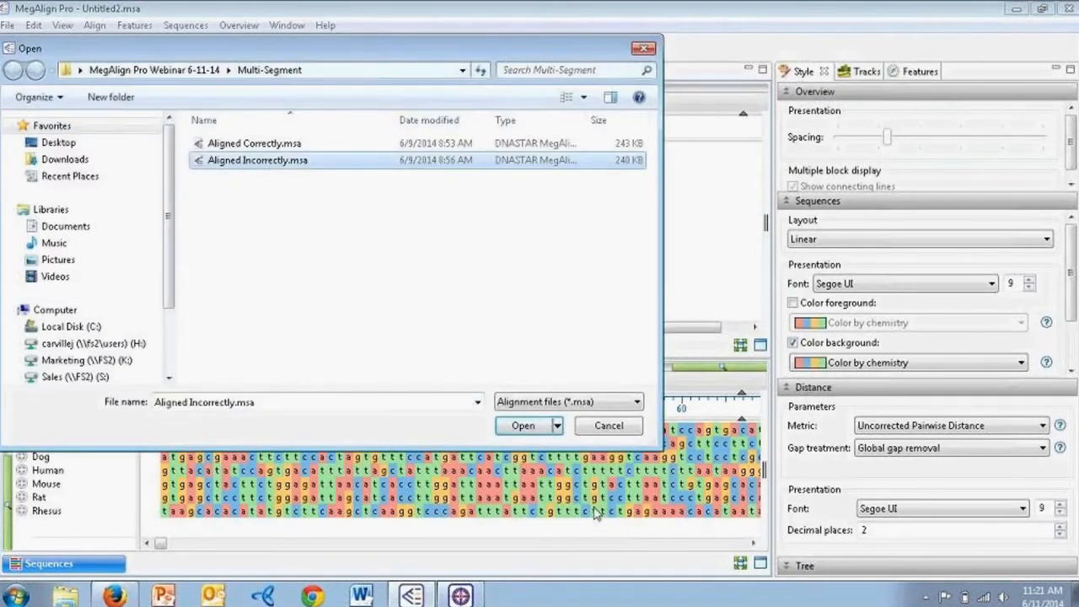
left_click(514, 426)
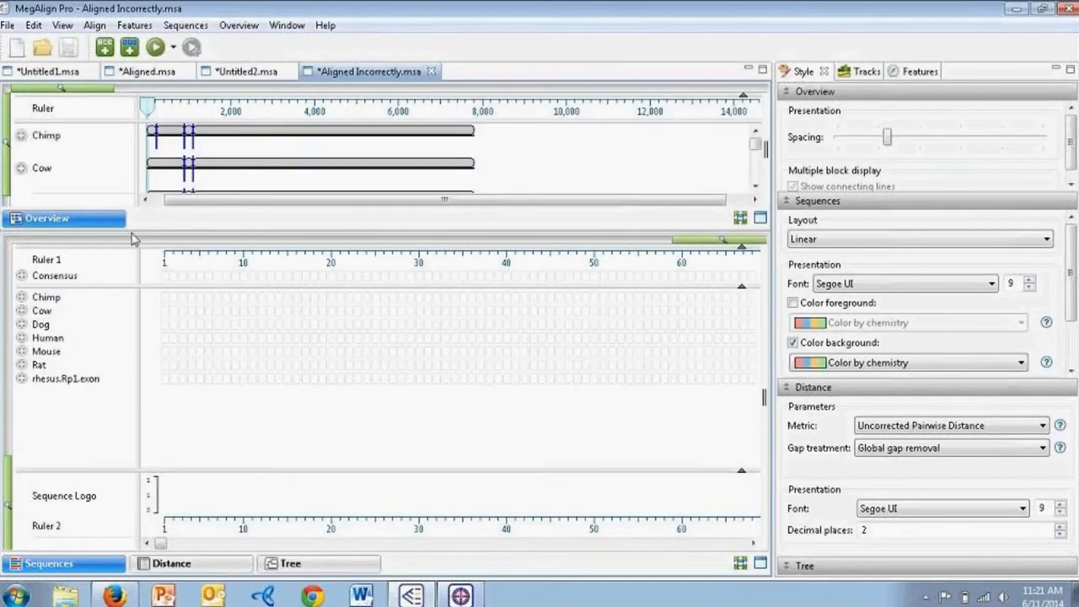
- Enlarge the overview of Aligned Incorrectly.msa to fit all seven sequences and inspect the exon4 segments of Mouse and Rat
left_click_drag(157, 231, 179, 391)
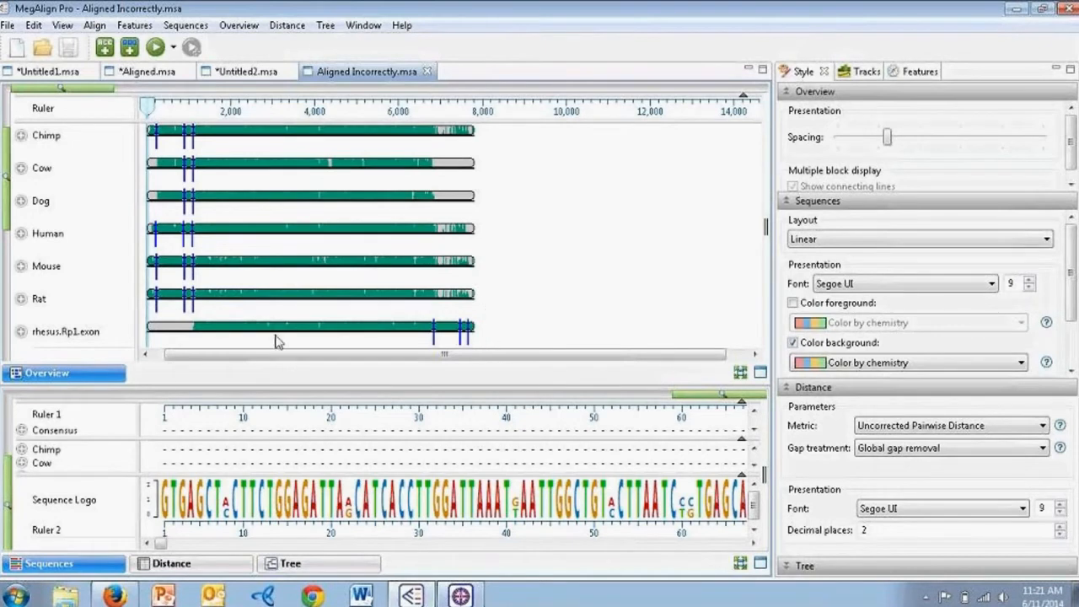
left_click_drag(209, 358, 181, 357)
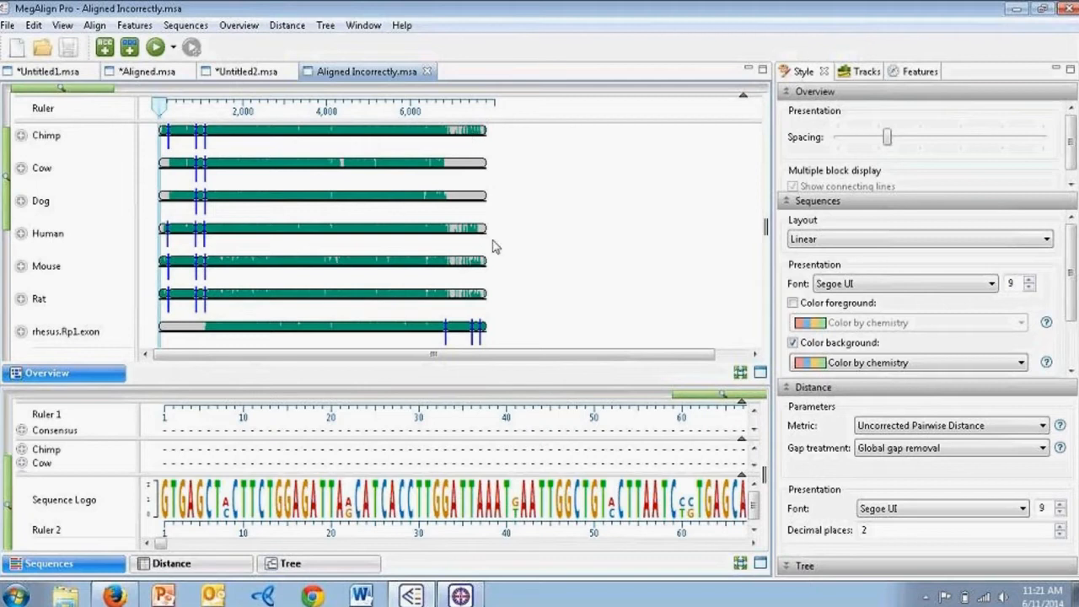
mouse_move(487, 281)
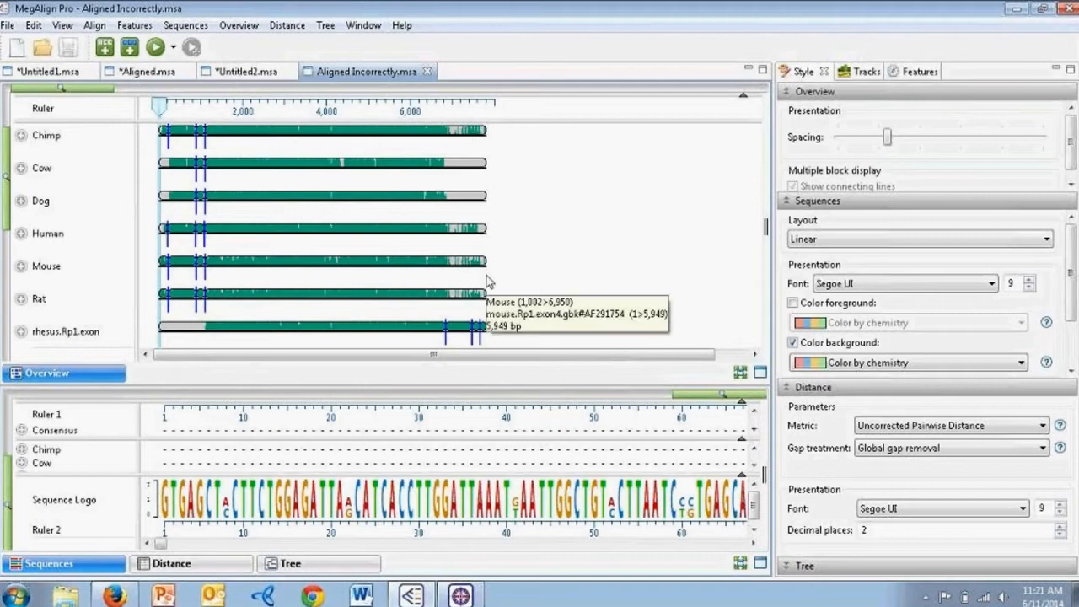
mouse_move(403, 348)
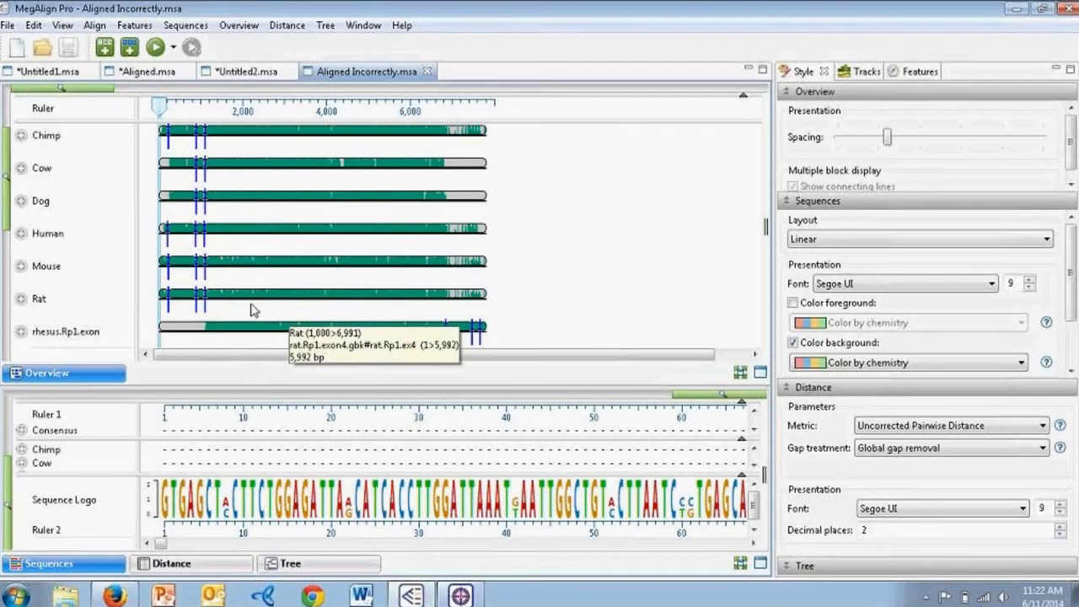
- Remove the rhesus.Rp1.exon sequence from the alignment
right_click(74, 338)
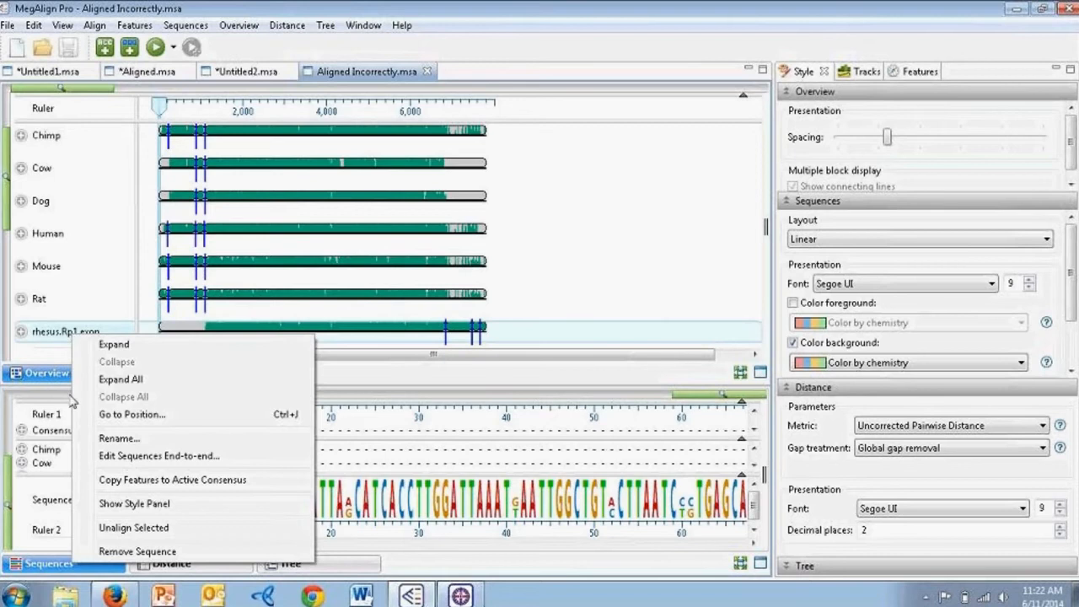
left_click(103, 553)
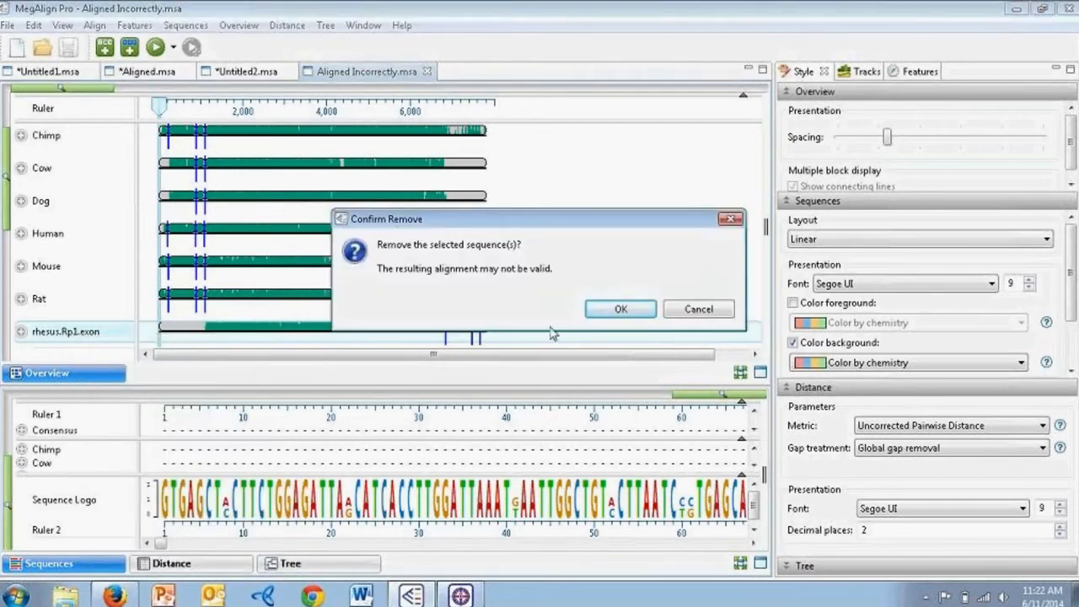
left_click(612, 312)
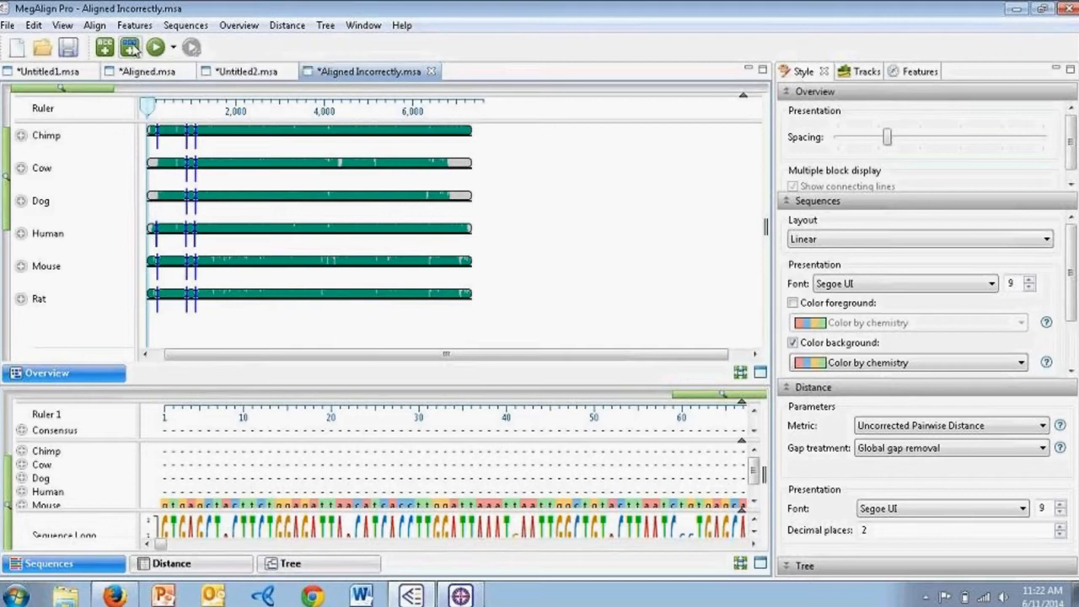
- Open the alignment file Aligned Correctly.msa from the Multi-Segment folder and enlarge its overview to show all seven sequences
left_click(8, 24)
left_click(19, 67)
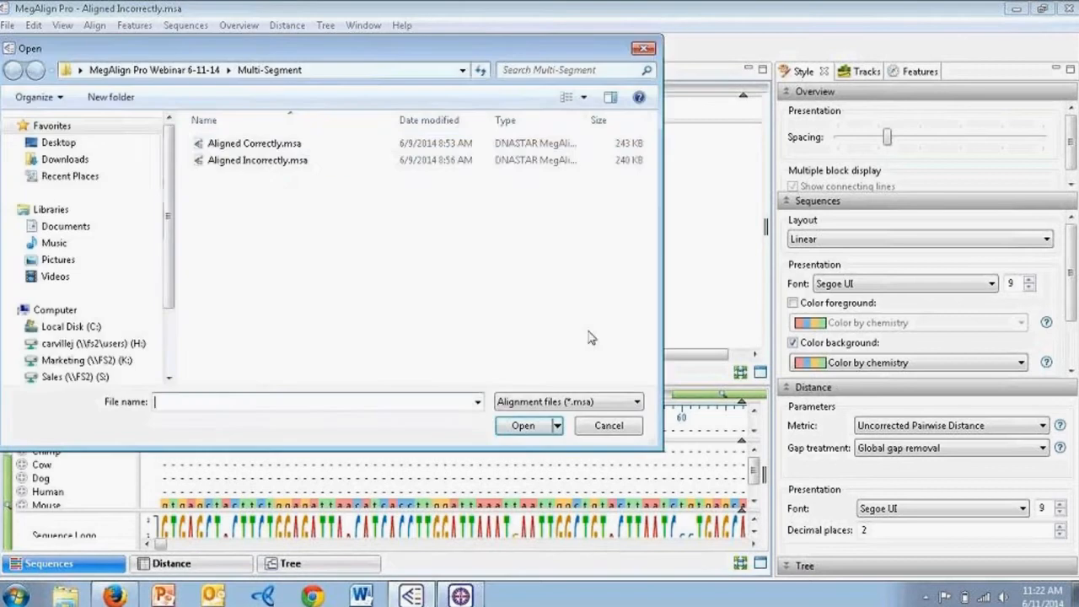
left_click(261, 145)
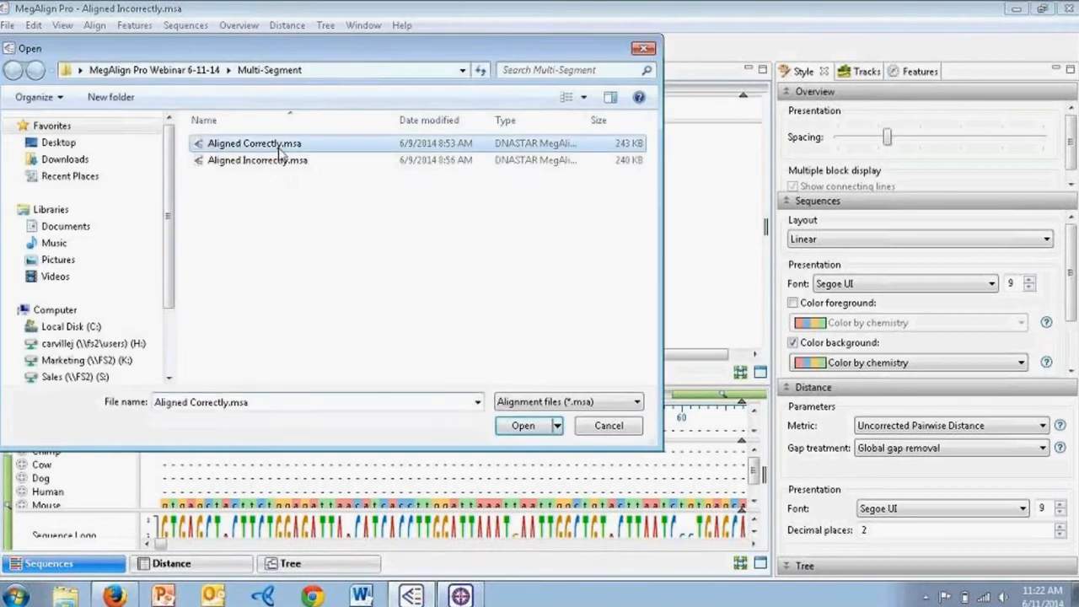
left_click(523, 425)
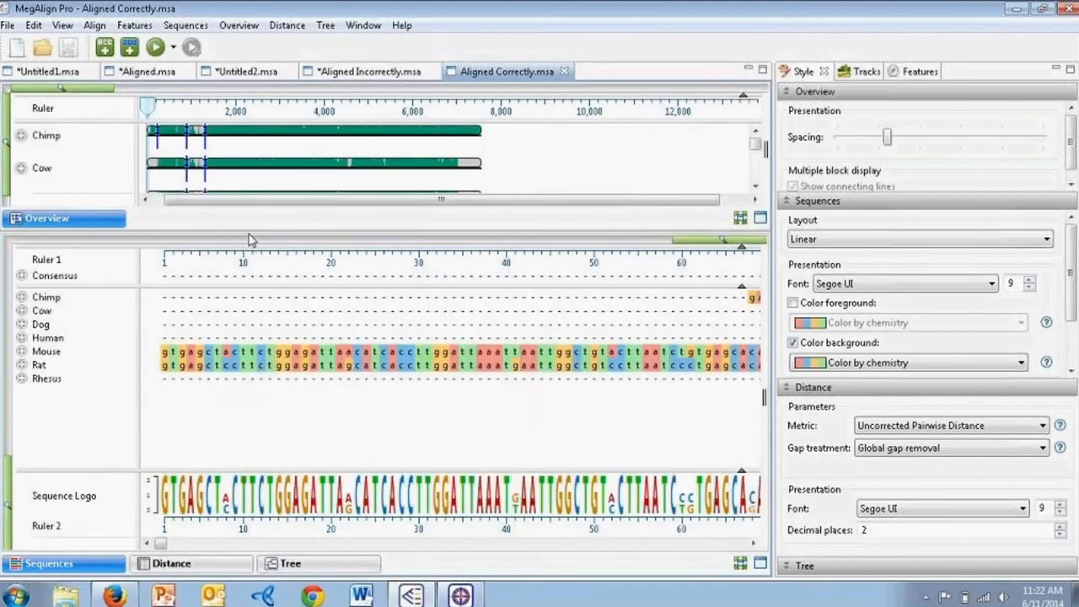
left_click_drag(249, 240, 241, 413)
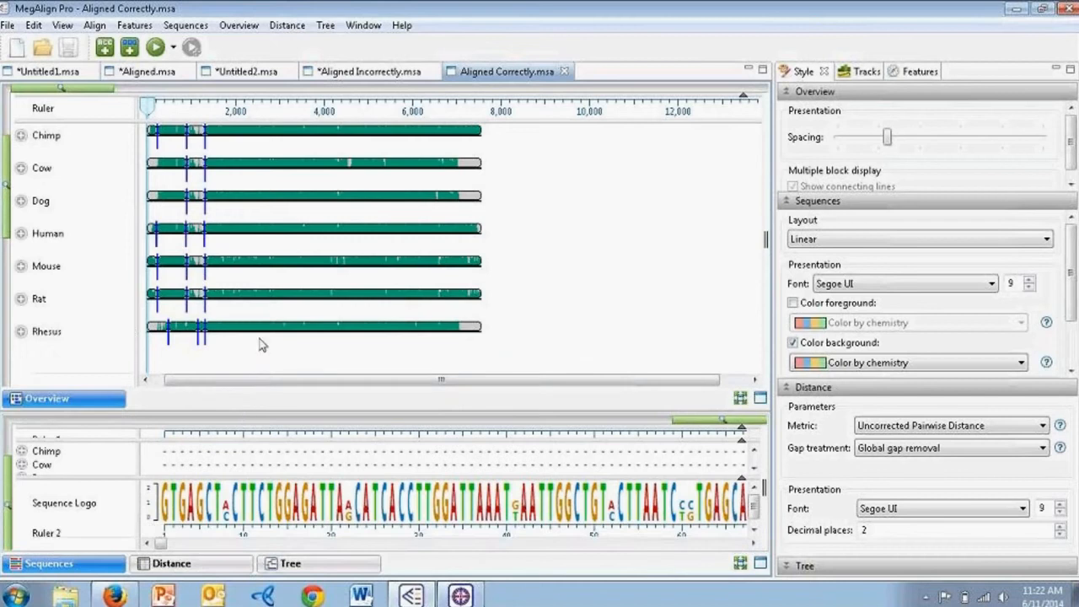
mouse_move(469, 345)
- Display the track options, enlarge the sequences area, and bring alignment positions from about 720 to 780 into view
left_click(862, 72)
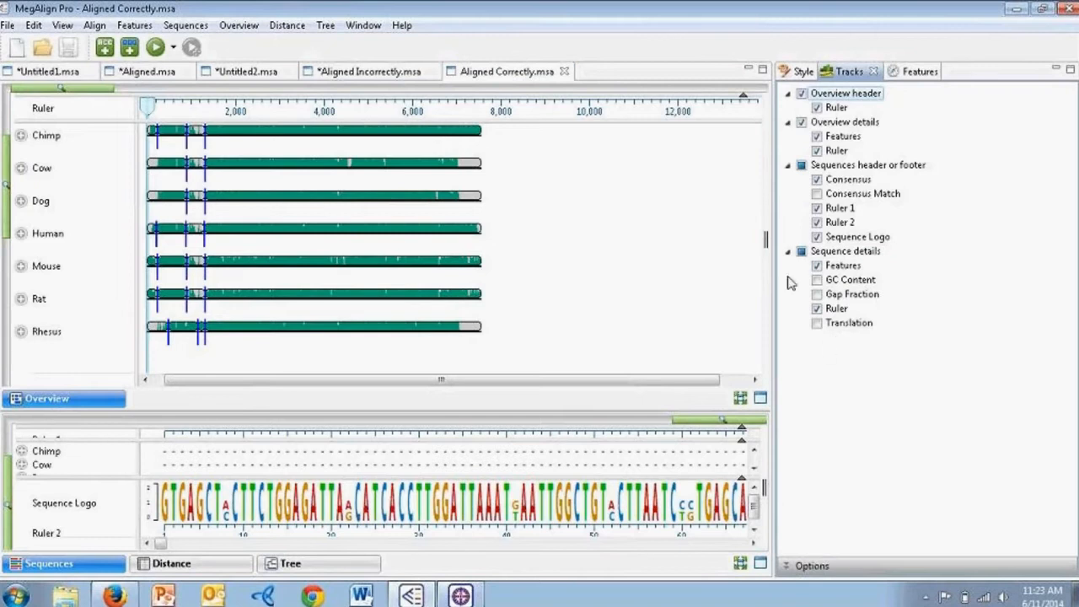
left_click(232, 411)
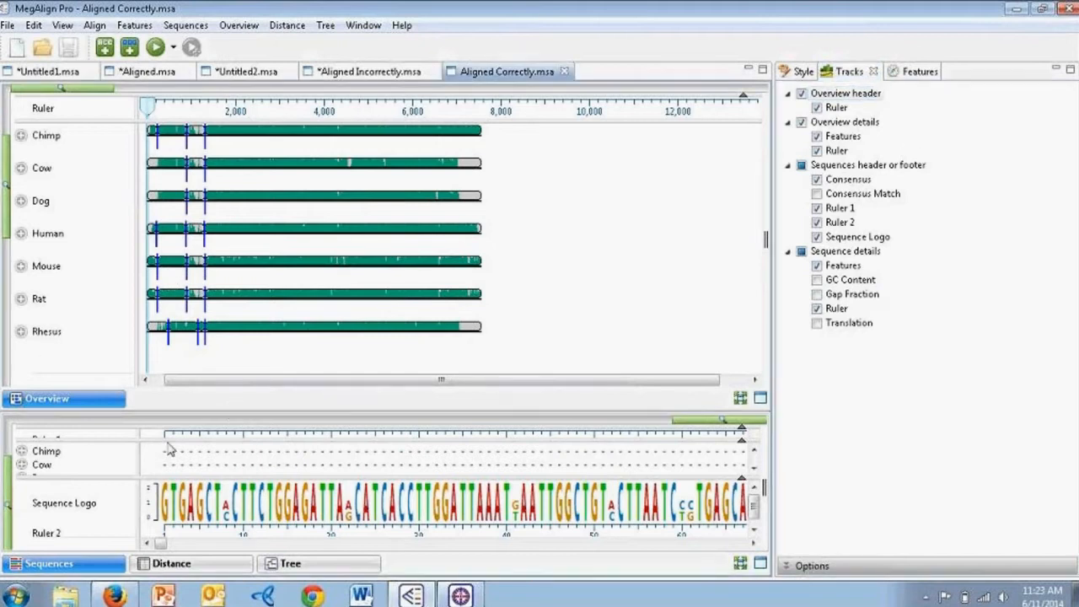
left_click_drag(192, 411, 176, 112)
left_click_drag(161, 547, 215, 540)
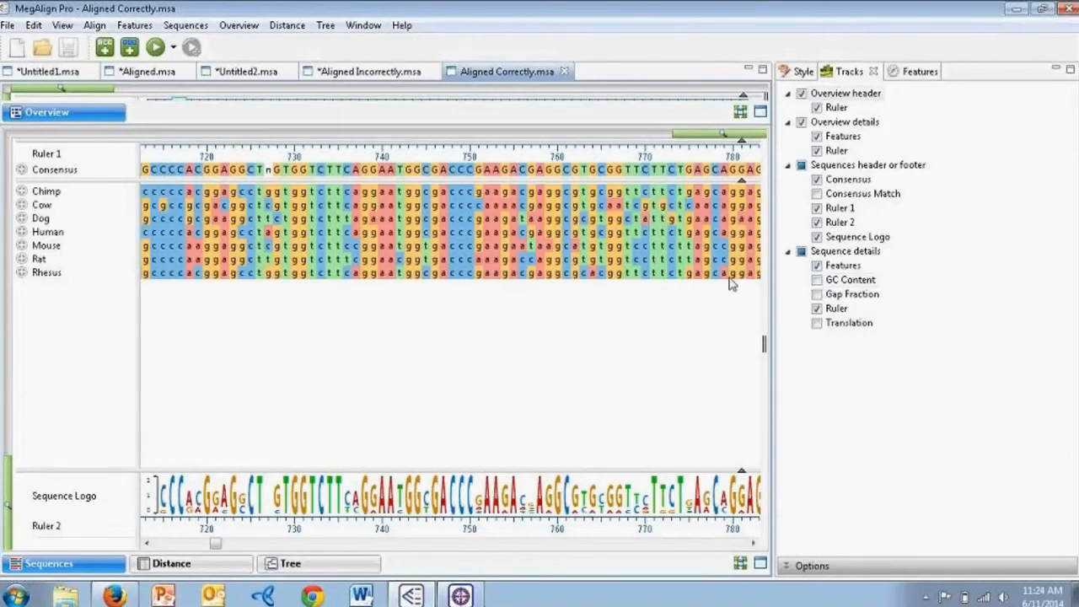
- Expand the Dog sequence's details and preview the Translation track and the GC Content track, hiding each after viewing
left_click(22, 218)
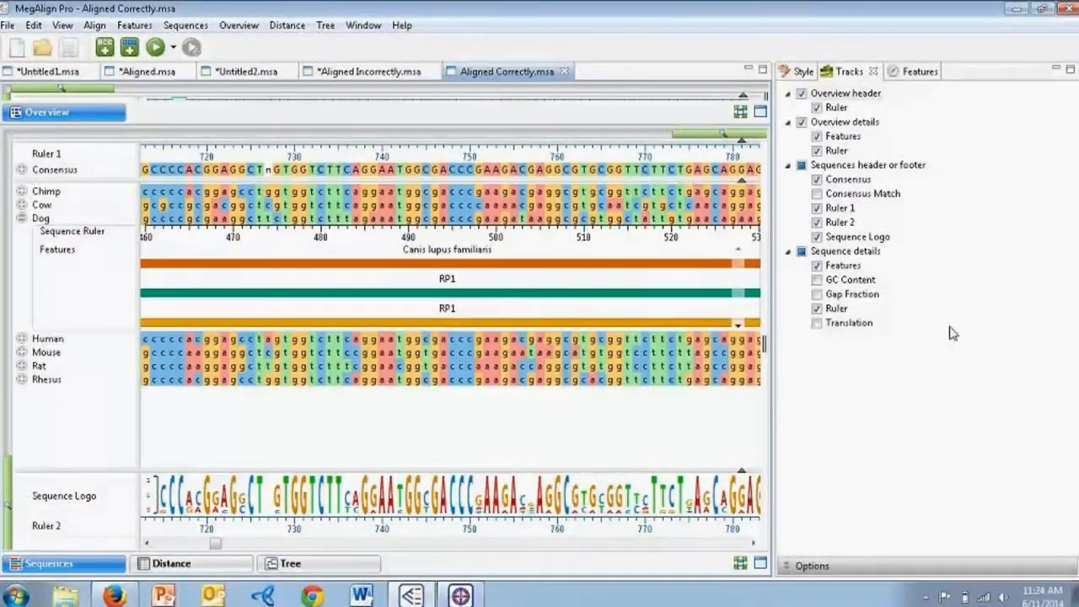
left_click(816, 324)
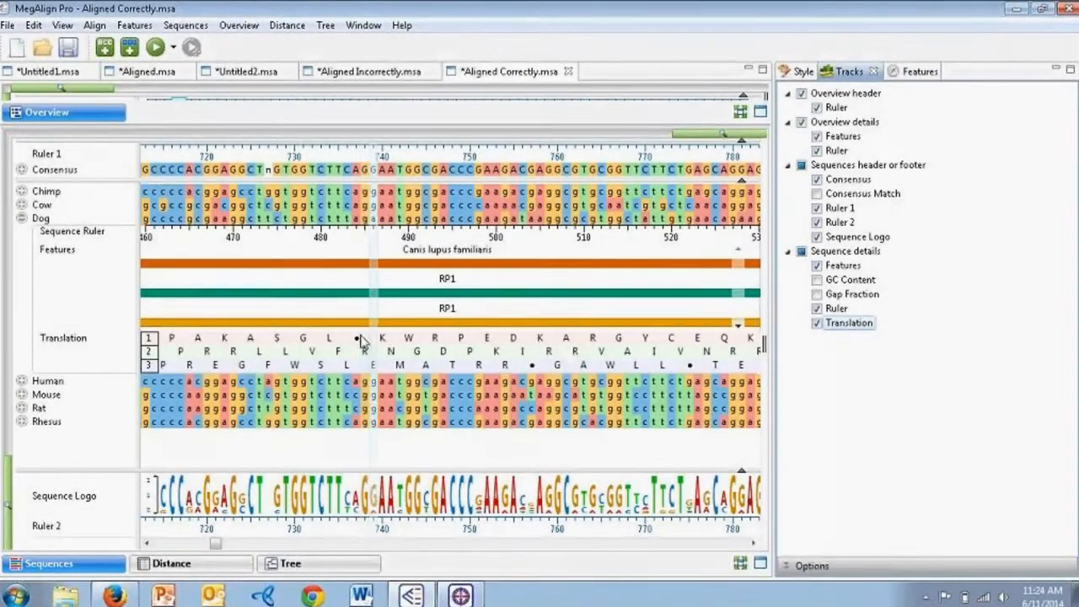
left_click(816, 324)
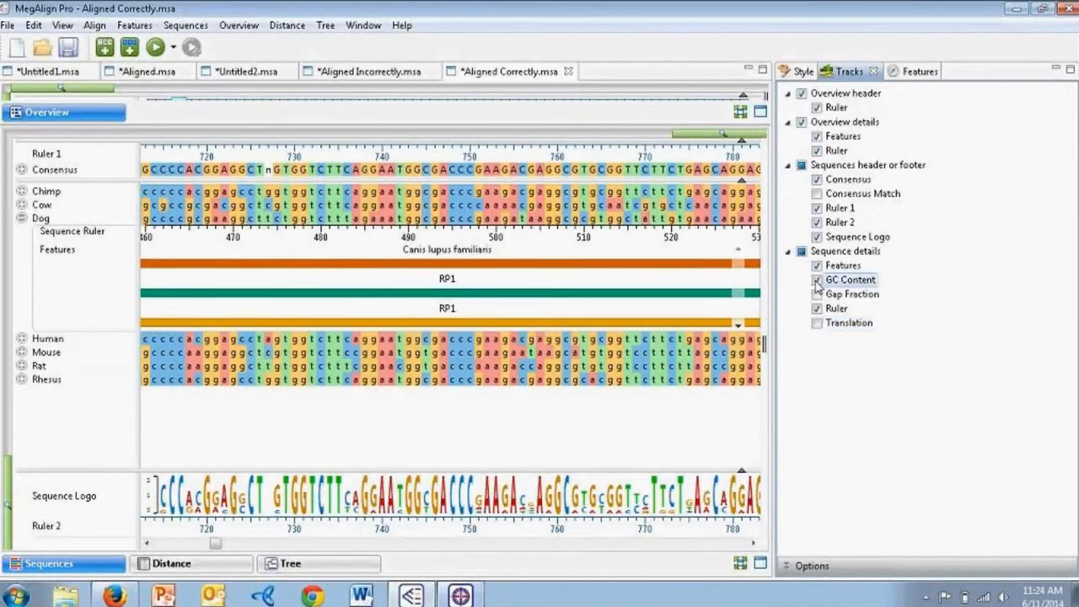
left_click(816, 280)
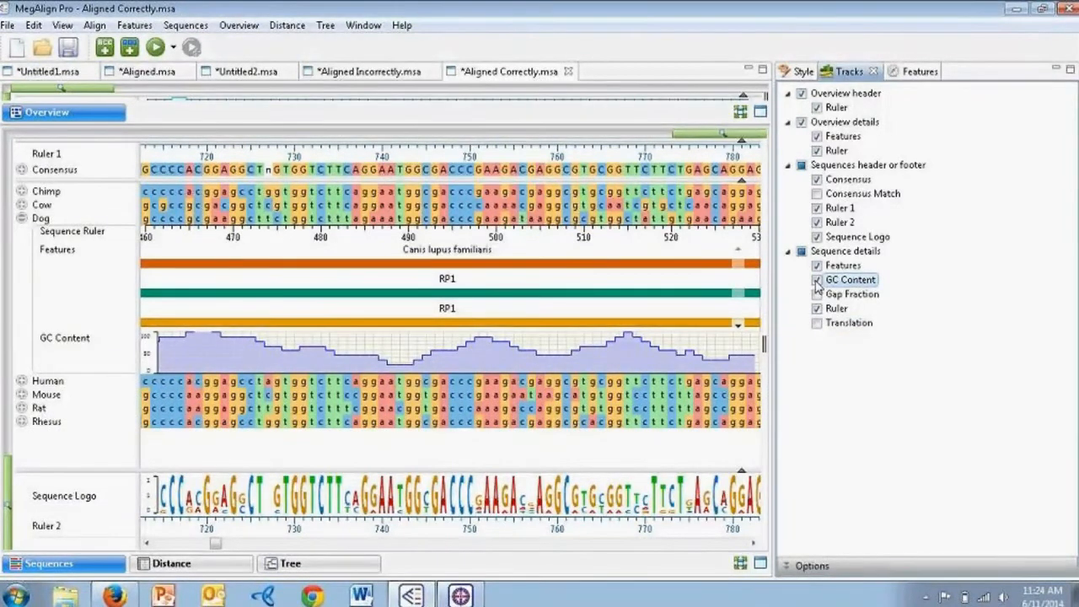
left_click(816, 280)
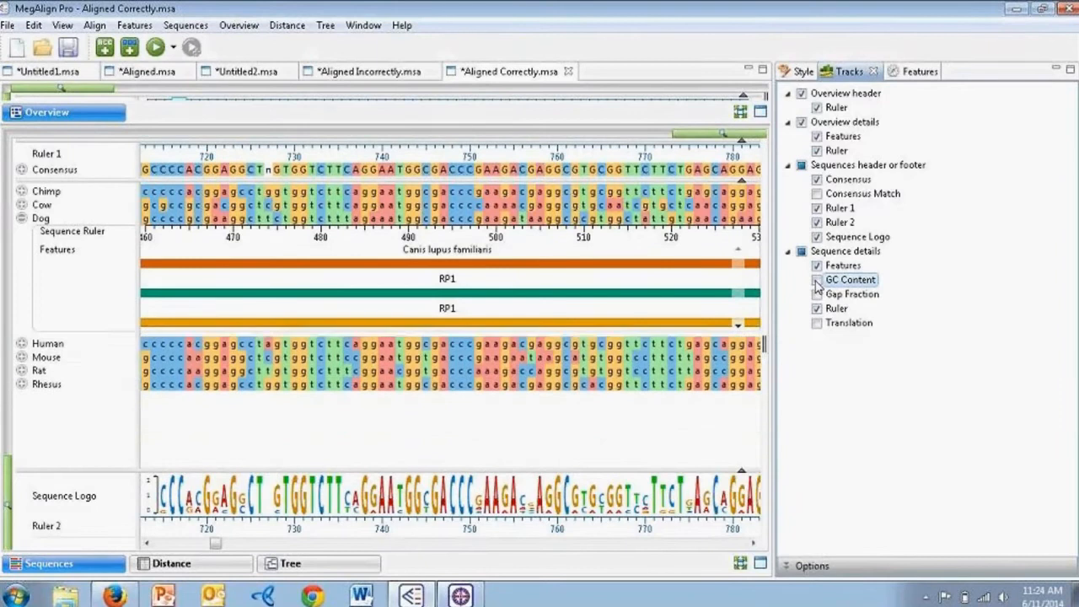
- Show the Gap Fraction track, examine it around alignment positions 860 to 920, and hide it again
left_click(817, 294)
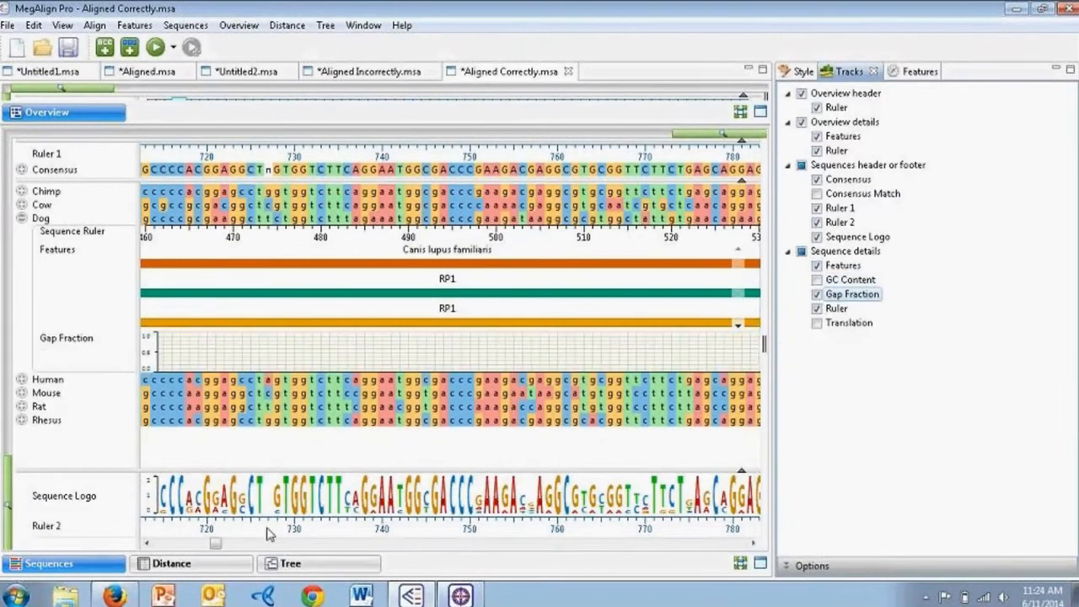
left_click_drag(218, 544, 235, 548)
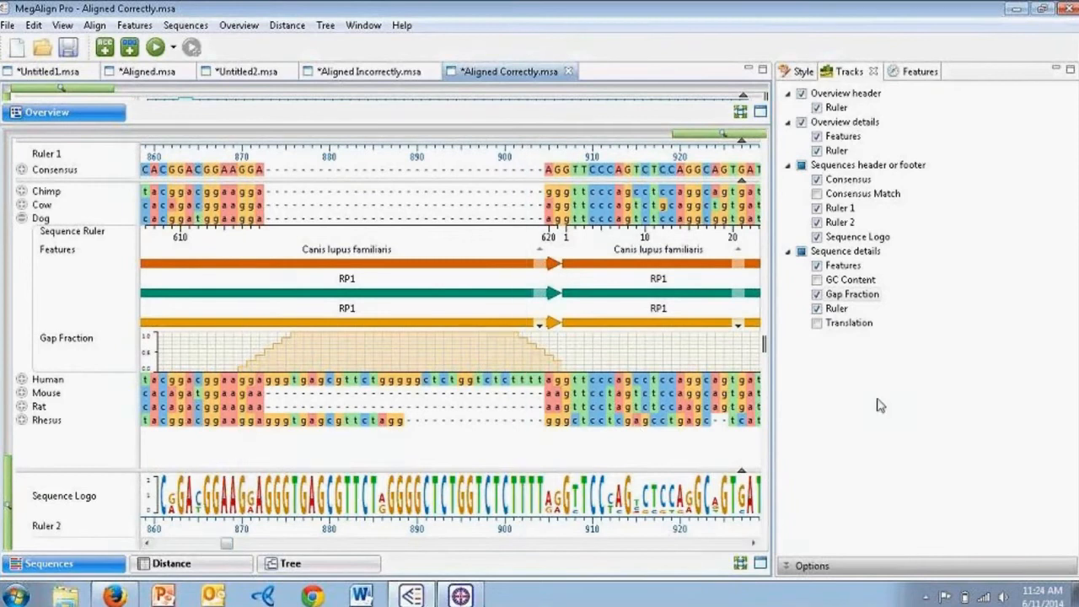
left_click(816, 294)
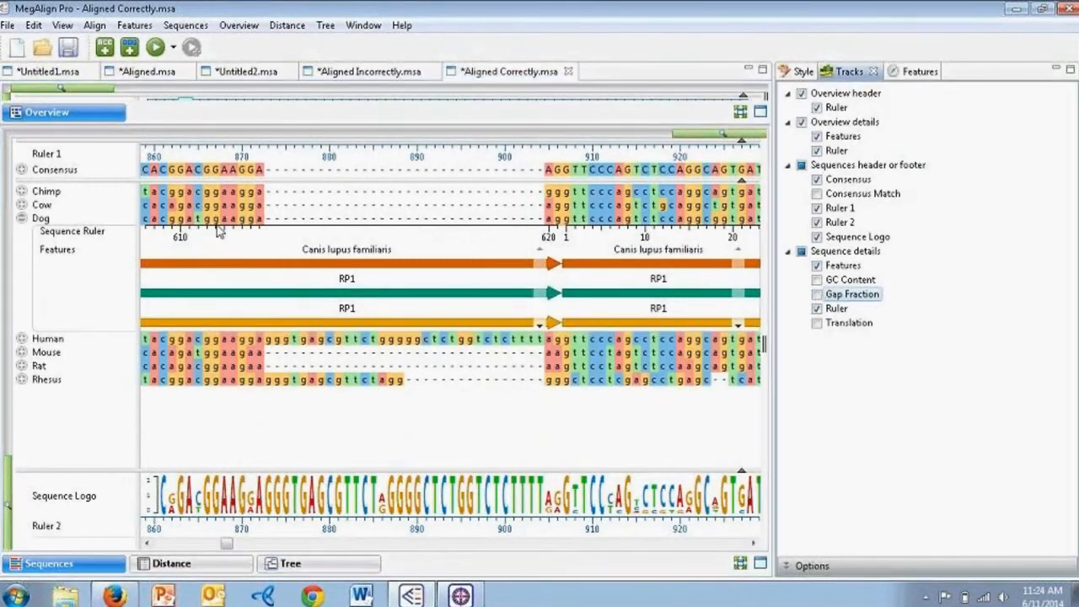
- Copy Dog's first Canis lupus familiaris feature and its following RP1 feature to the active consensus, with the consensus details expanded
right_click(253, 266)
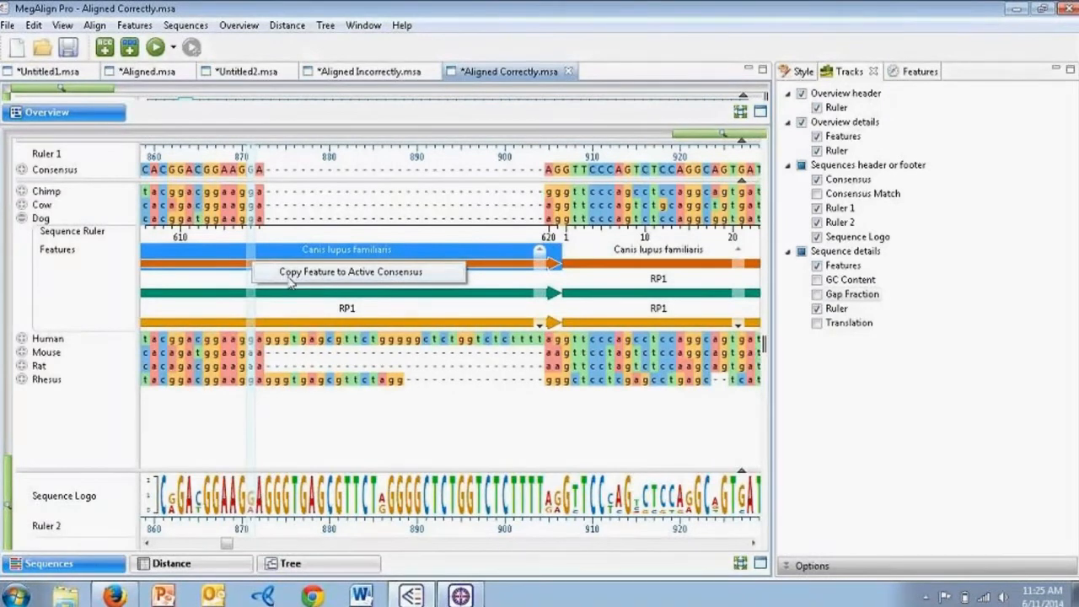
left_click(289, 279)
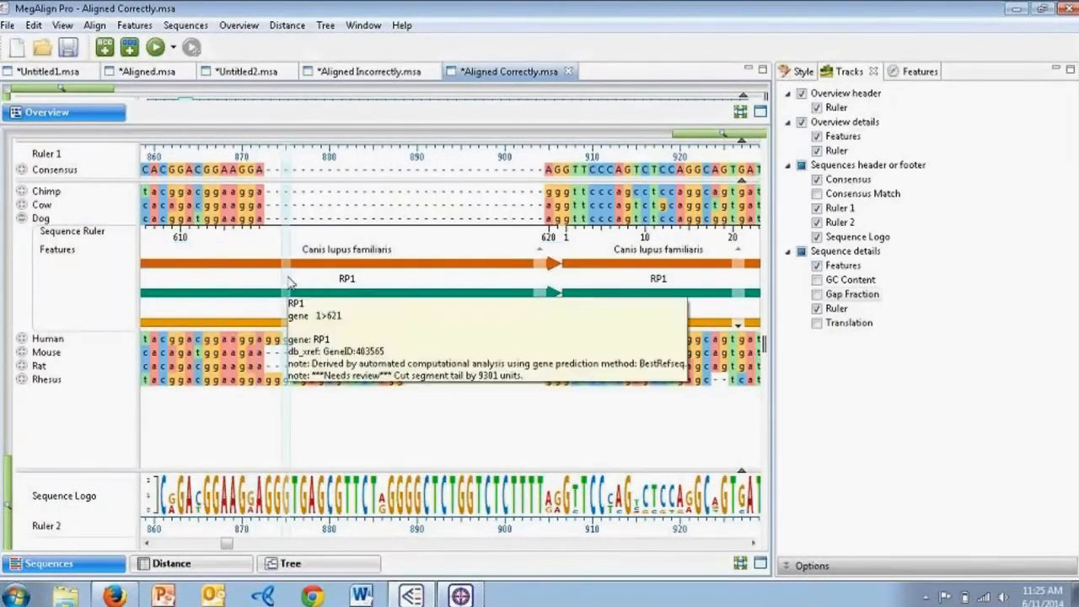
left_click(21, 170)
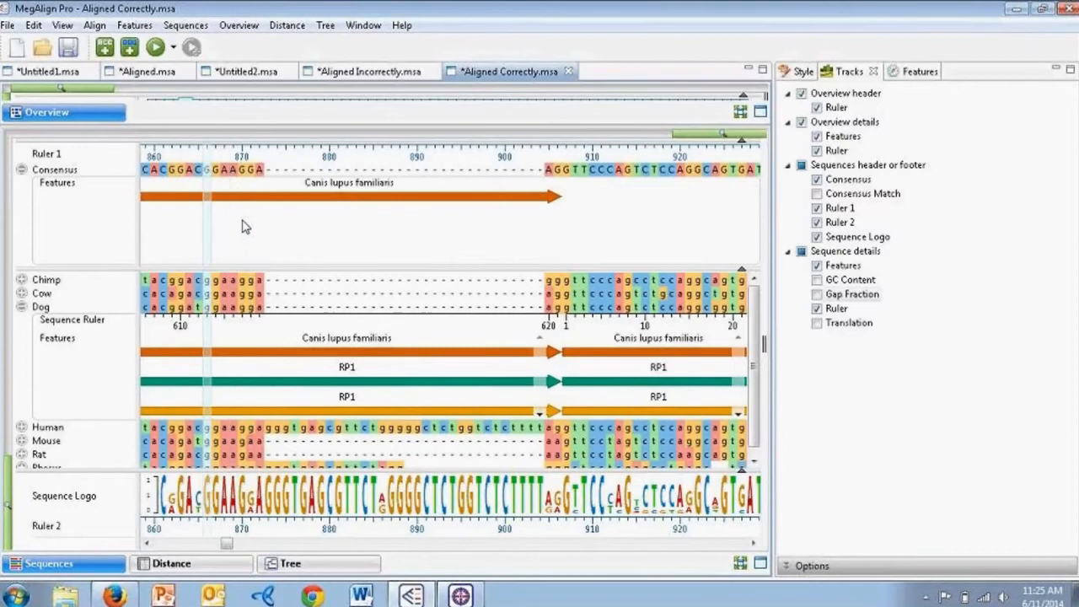
right_click(591, 417)
left_click(615, 422)
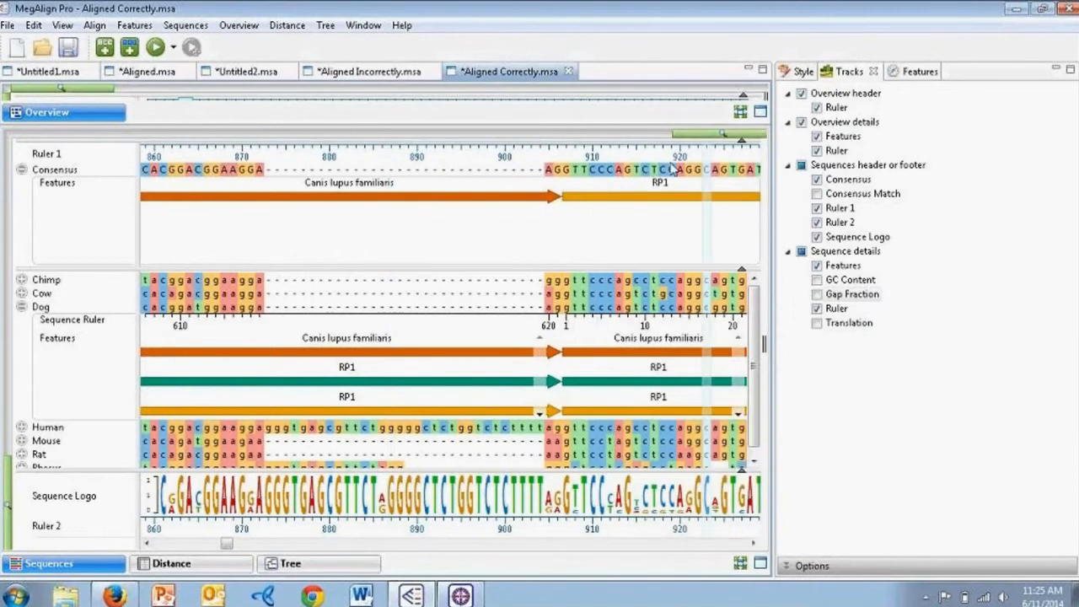
- Check the information of Dog's Canis lupus familiaris feature, and collapse the details of Consensus and Dog
mouse_move(207, 352)
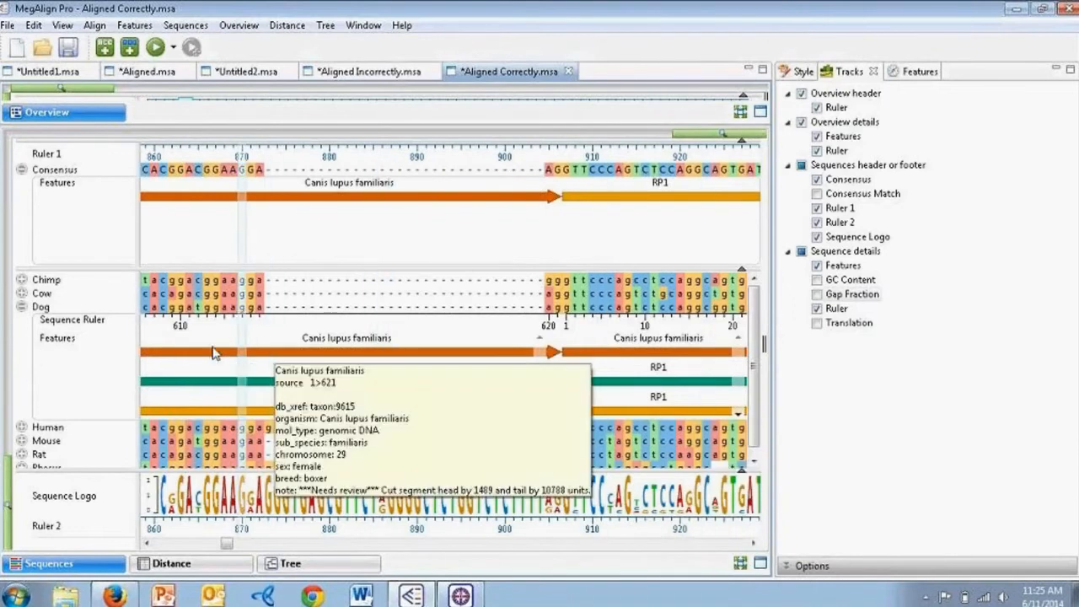
left_click(21, 171)
left_click(21, 219)
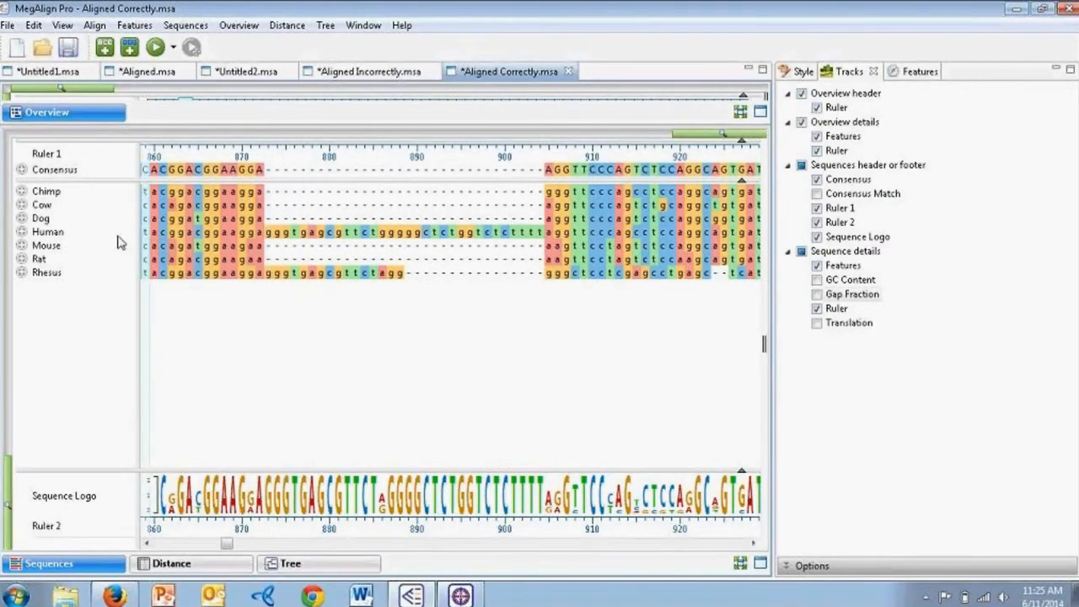
- Open the console, examine the MAFFT alignment log for Untitled1.msa, and close the console
left_click(61, 27)
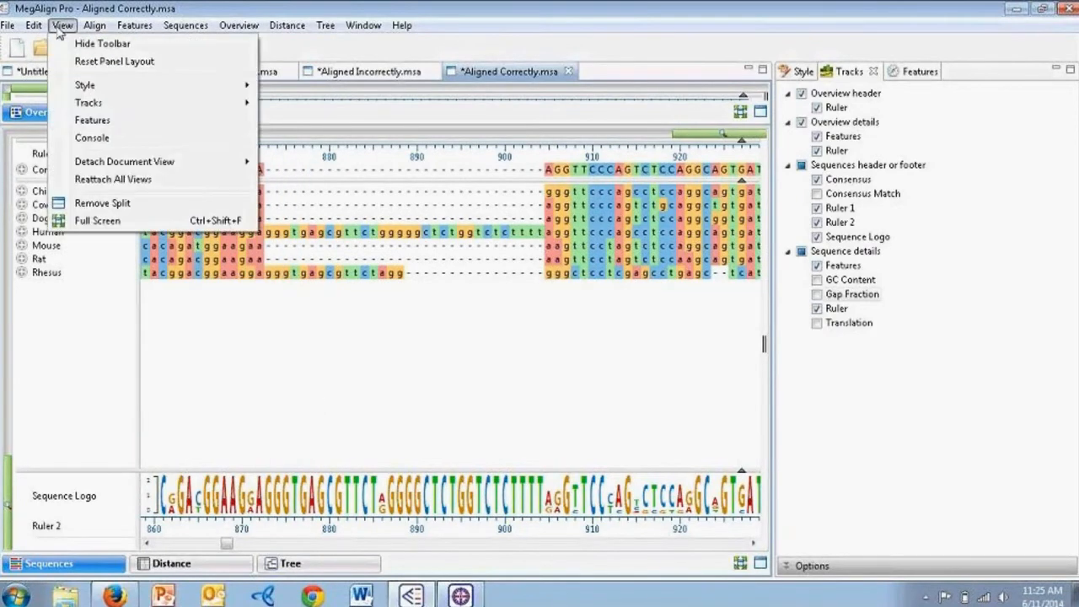
left_click(84, 138)
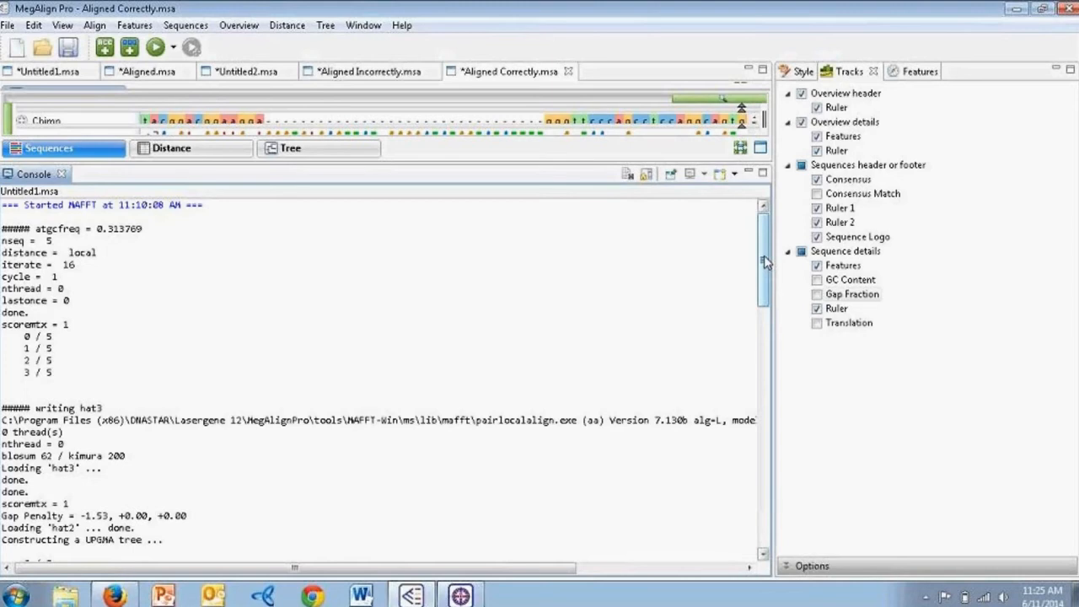
left_click_drag(765, 261, 735, 194)
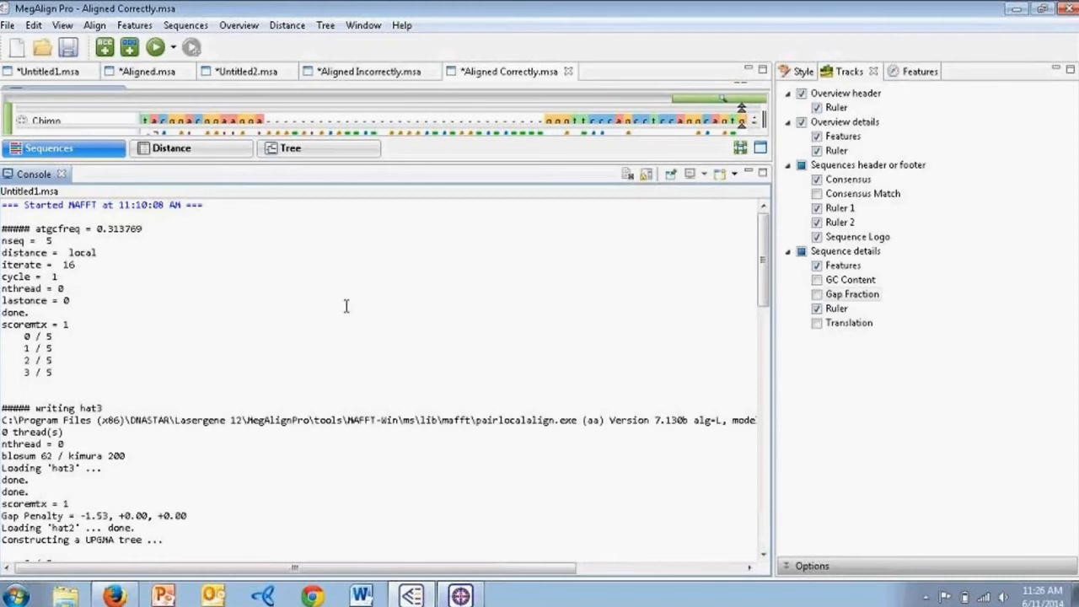
left_click(61, 173)
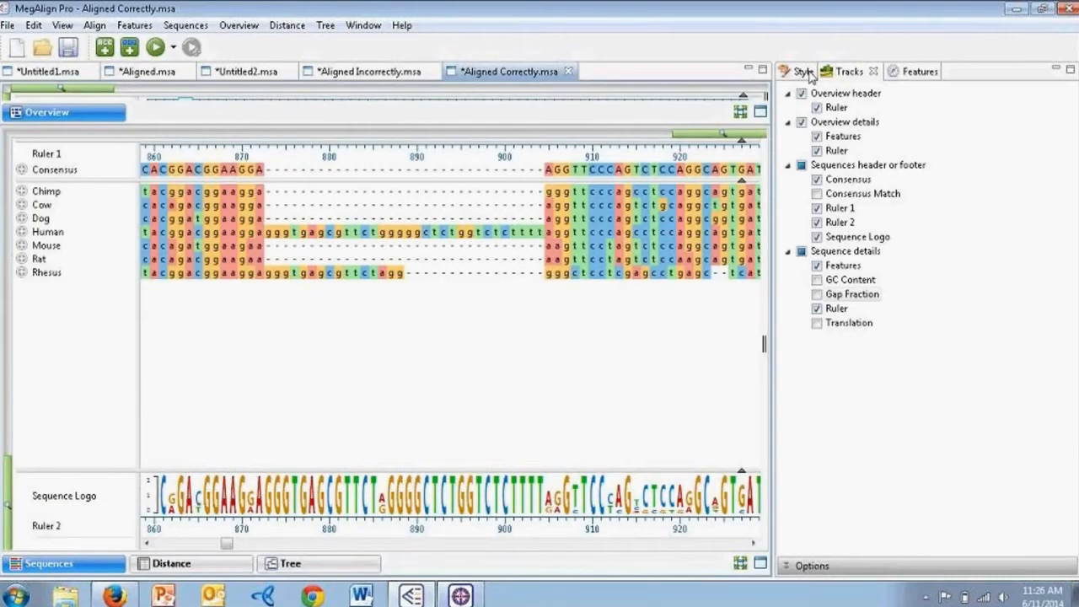
- Bring back the style options and close Aligned Correctly.msa and Aligned Incorrectly.msa without saving their changes
left_click(808, 73)
left_click(569, 72)
left_click(632, 308)
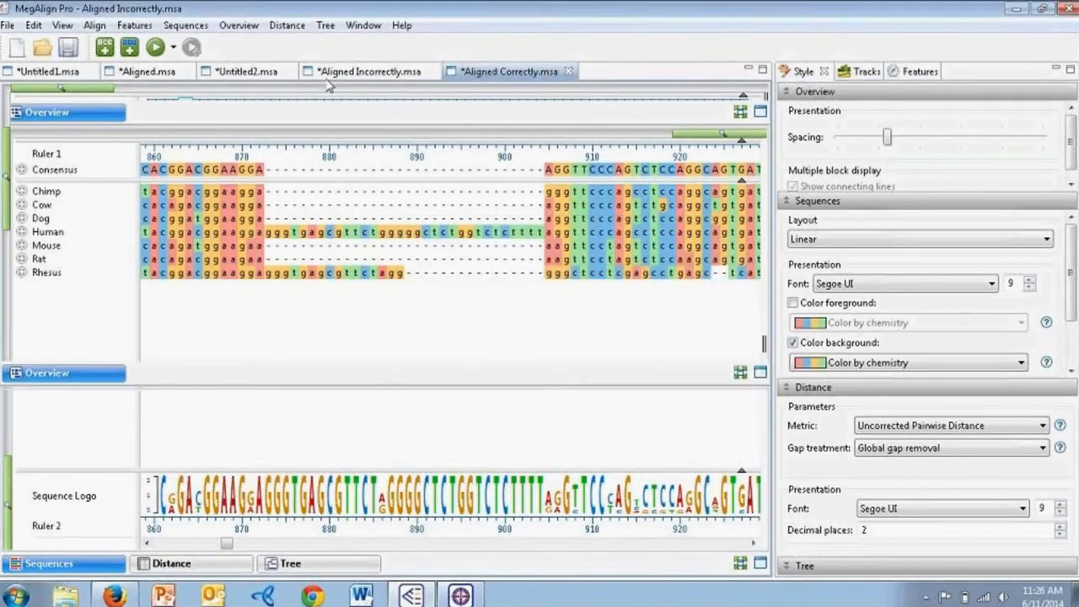
left_click(431, 73)
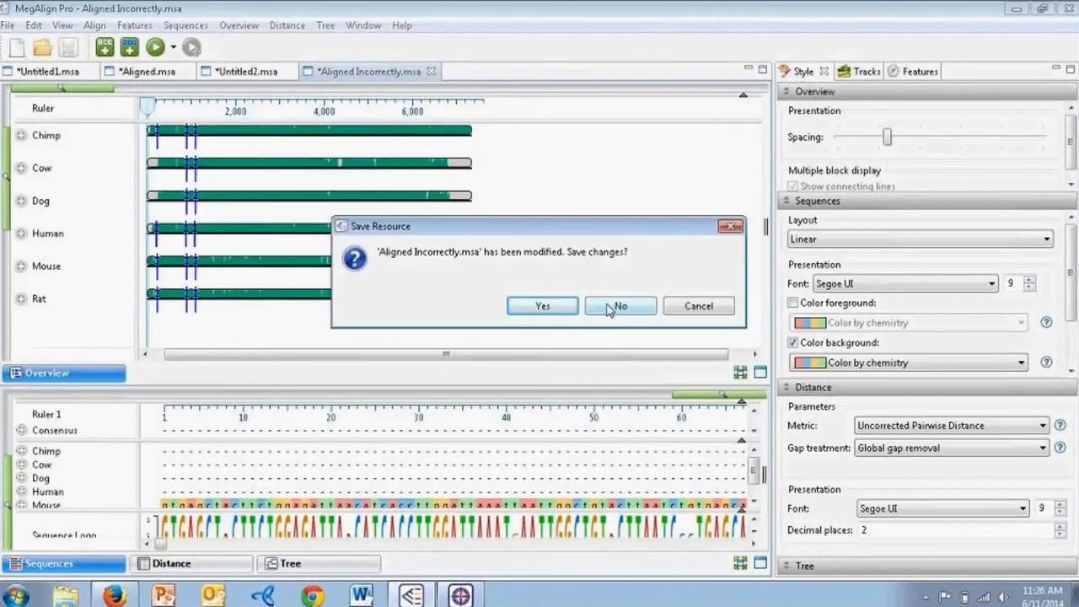
left_click(619, 306)
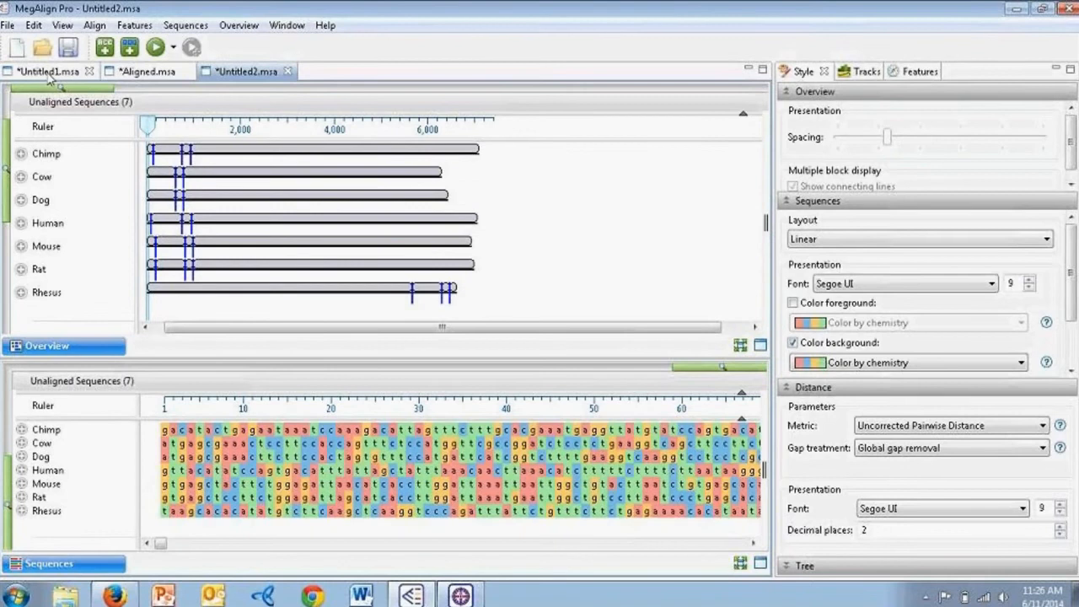
- Switch to Aligned.msa and enlarge its overview horizontally and vertically to examine the genome blocks from their beginning
left_click(145, 71)
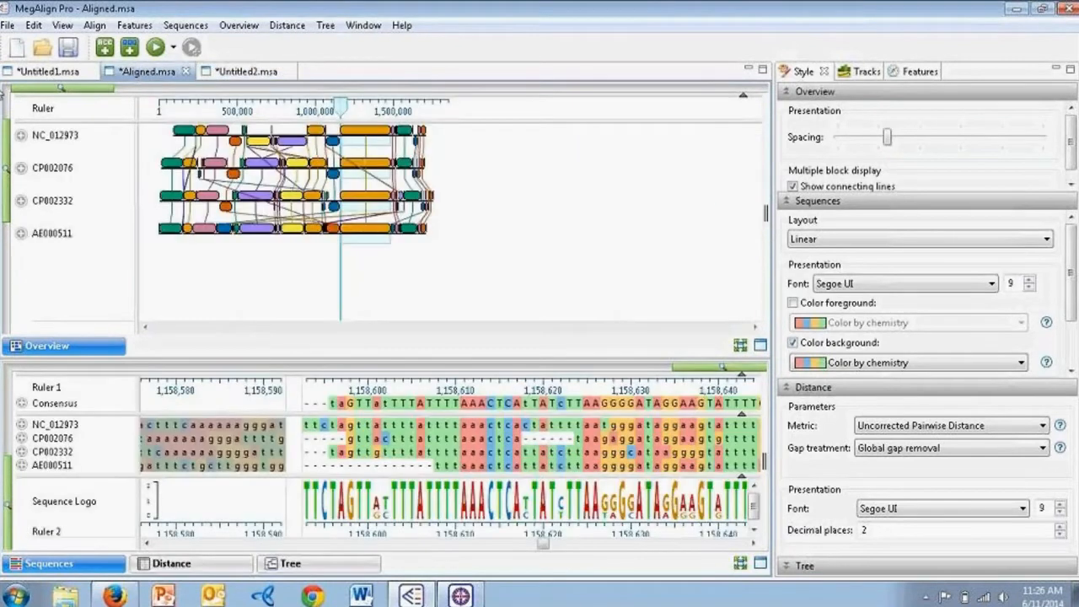
left_click_drag(65, 88, 91, 89)
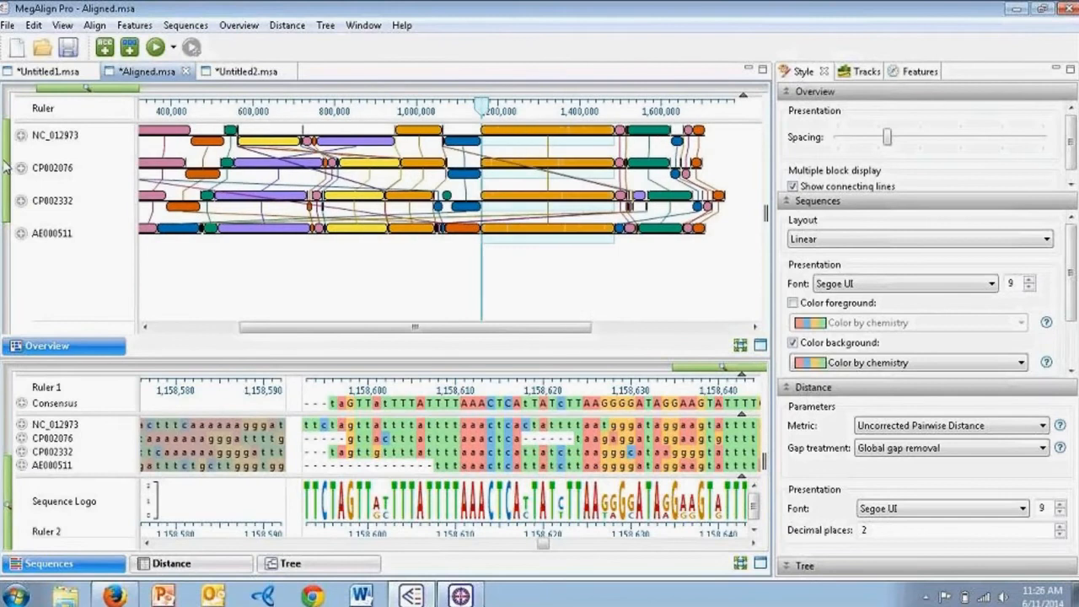
left_click_drag(5, 166, 7, 194)
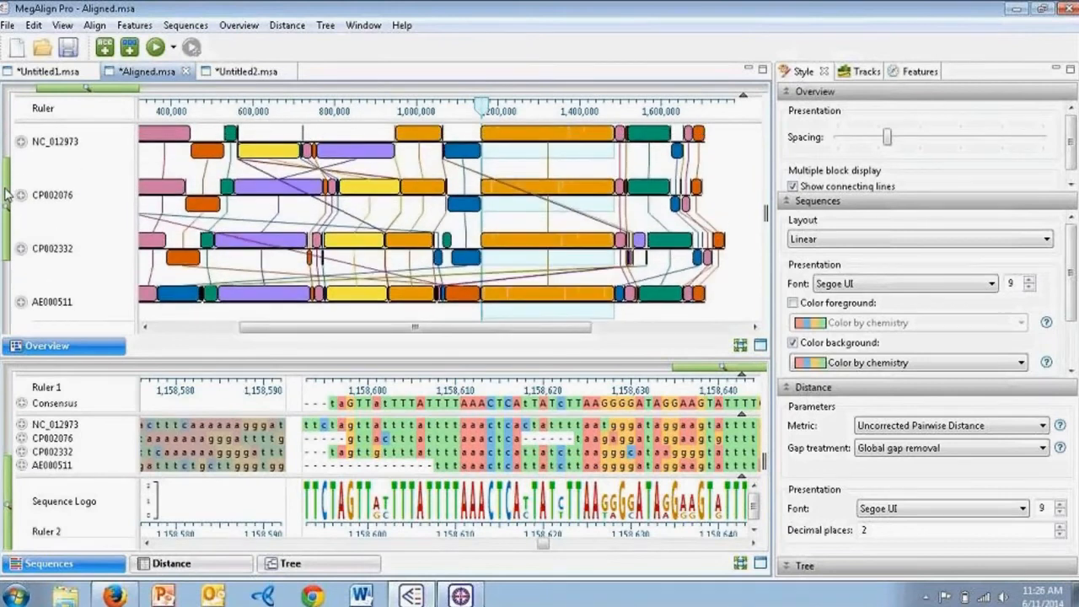
left_click_drag(349, 328, 284, 341)
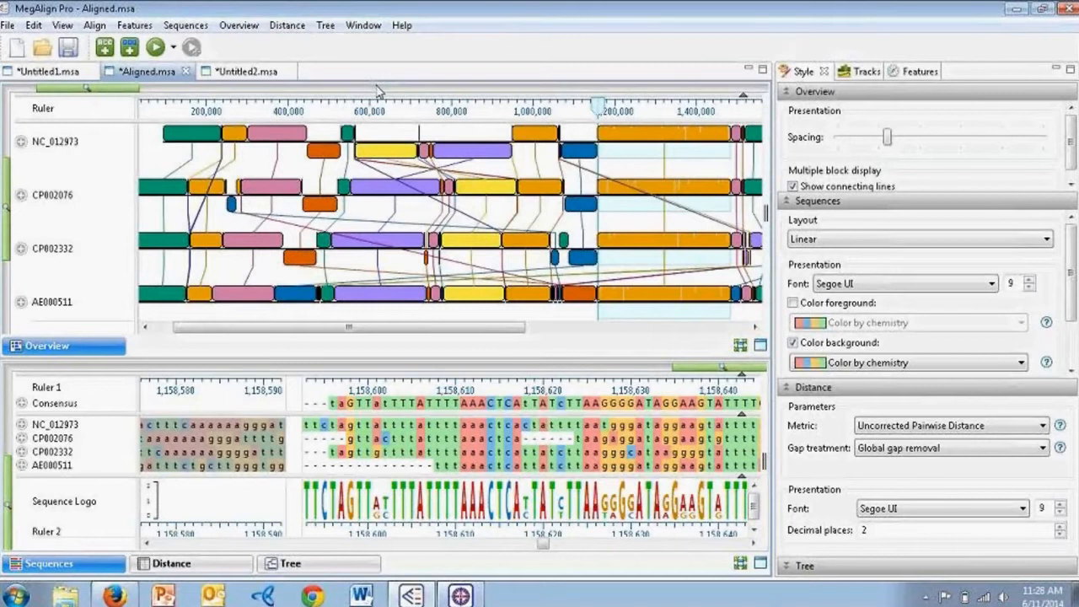
left_click(172, 49)
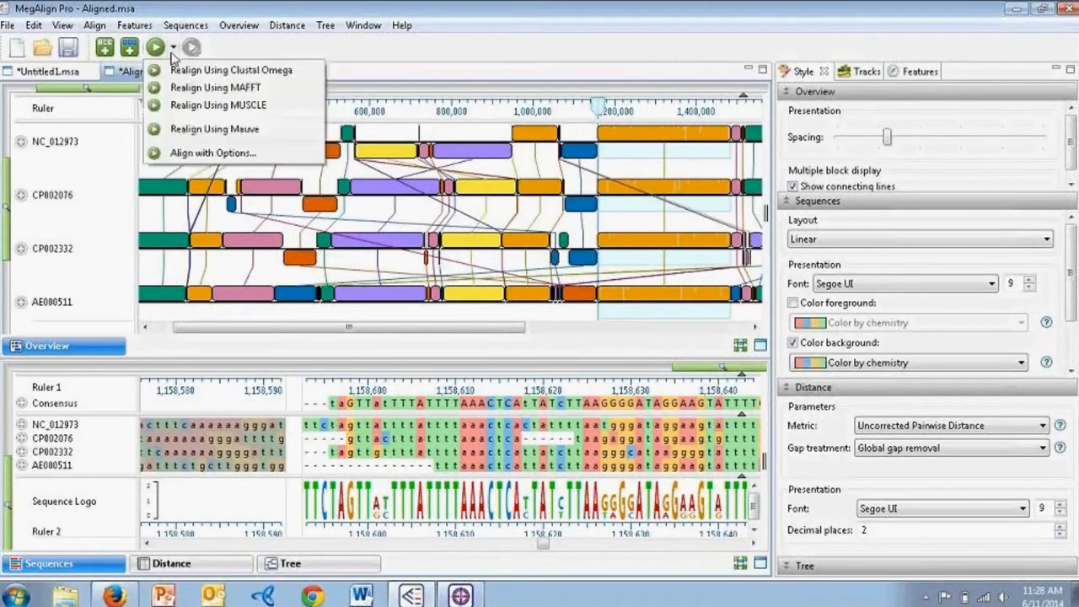
left_click(199, 158)
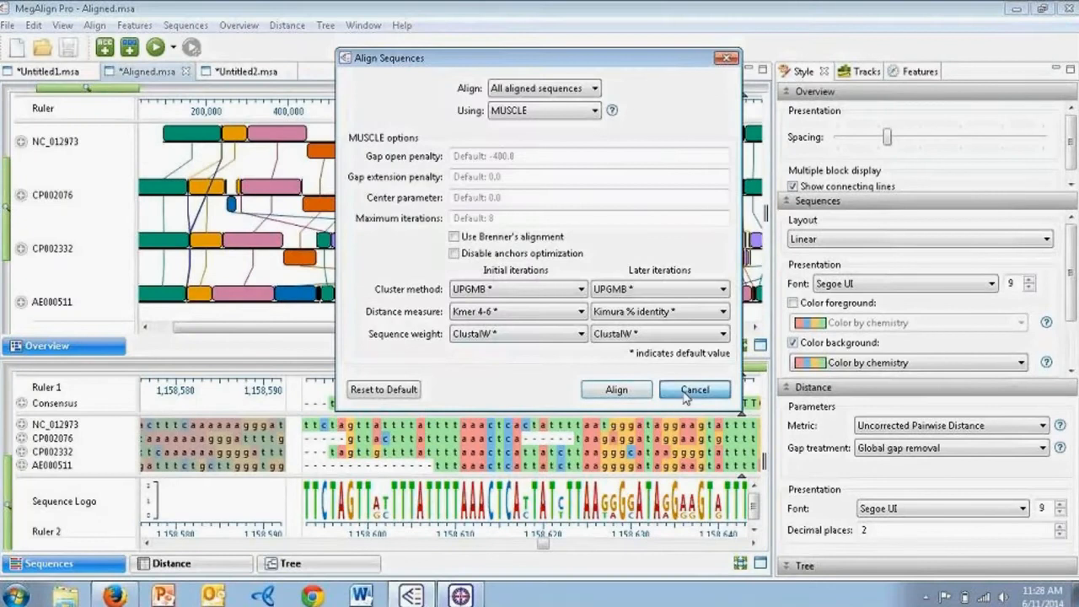
left_click(693, 390)
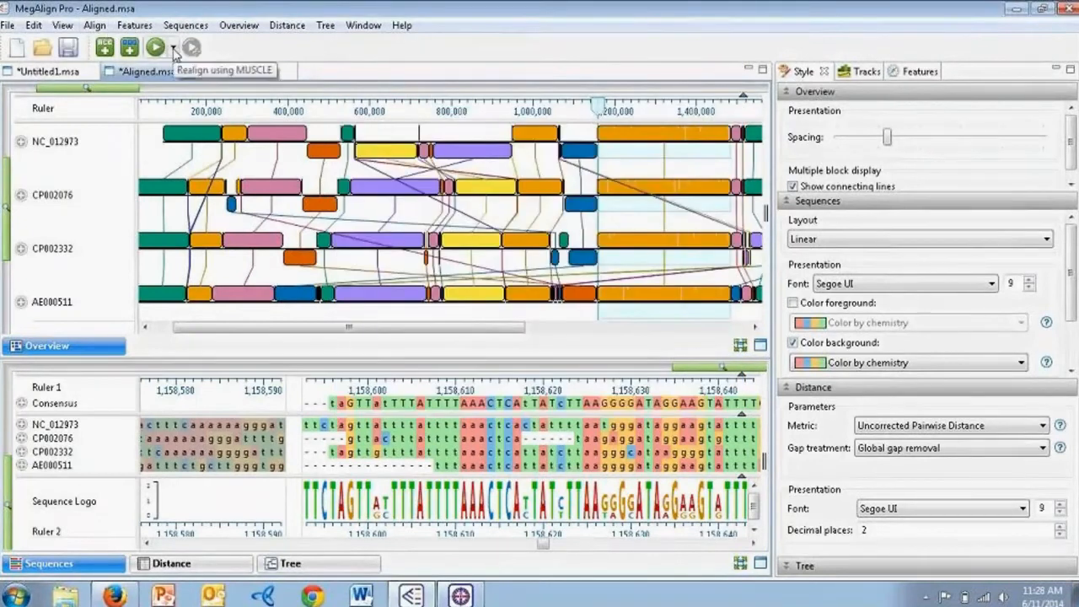
- Review the alignment options for all aligned sequences, going through MUSCLE, Clustal Omega, MAFFT and Mauve as the method
left_click(173, 49)
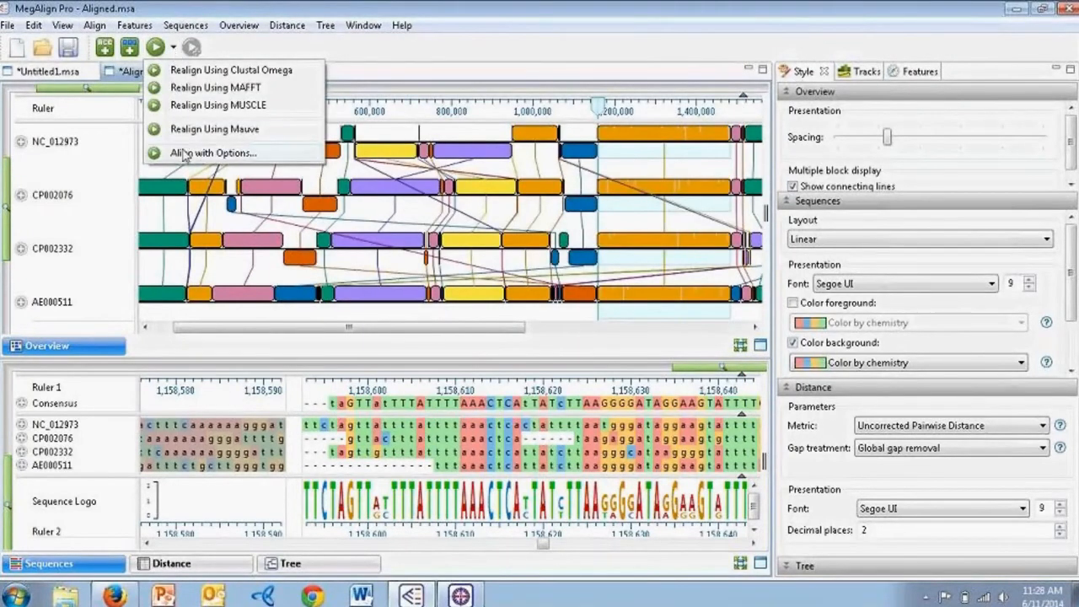
left_click(94, 25)
left_click(110, 134)
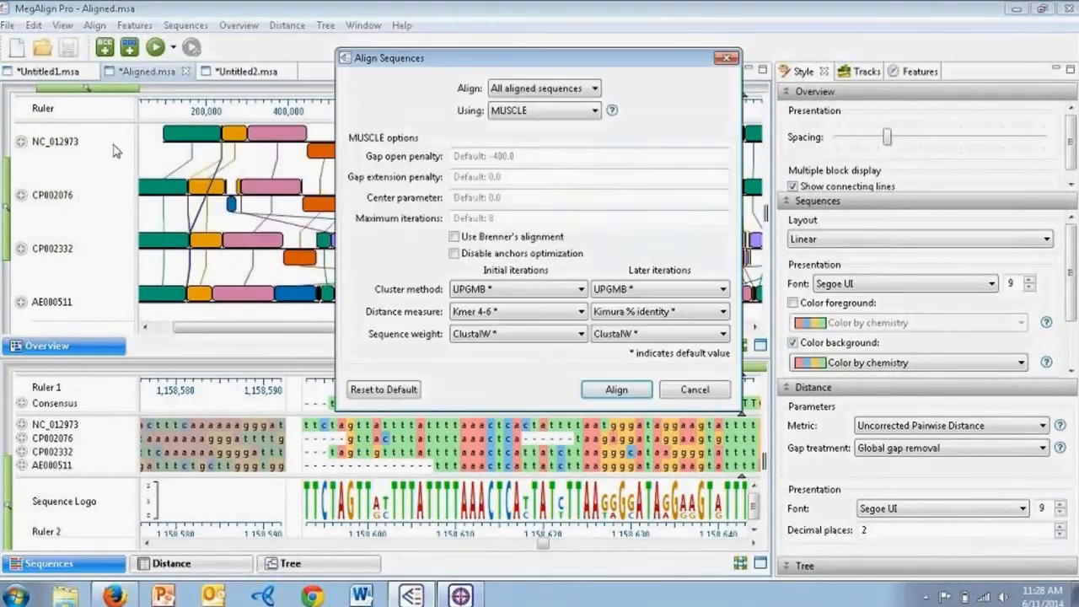
left_click(531, 113)
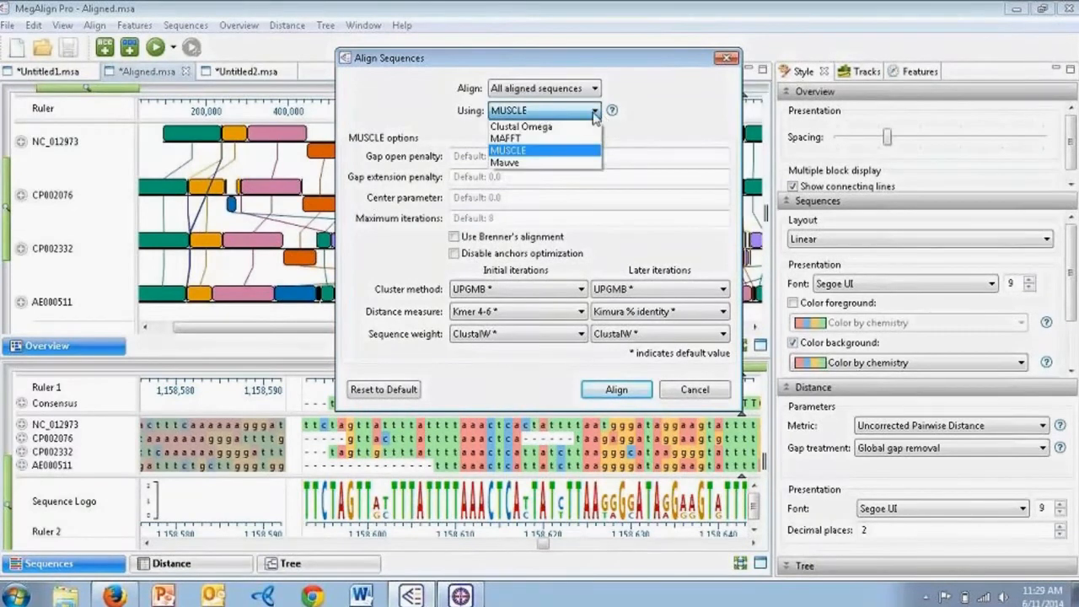
left_click(576, 125)
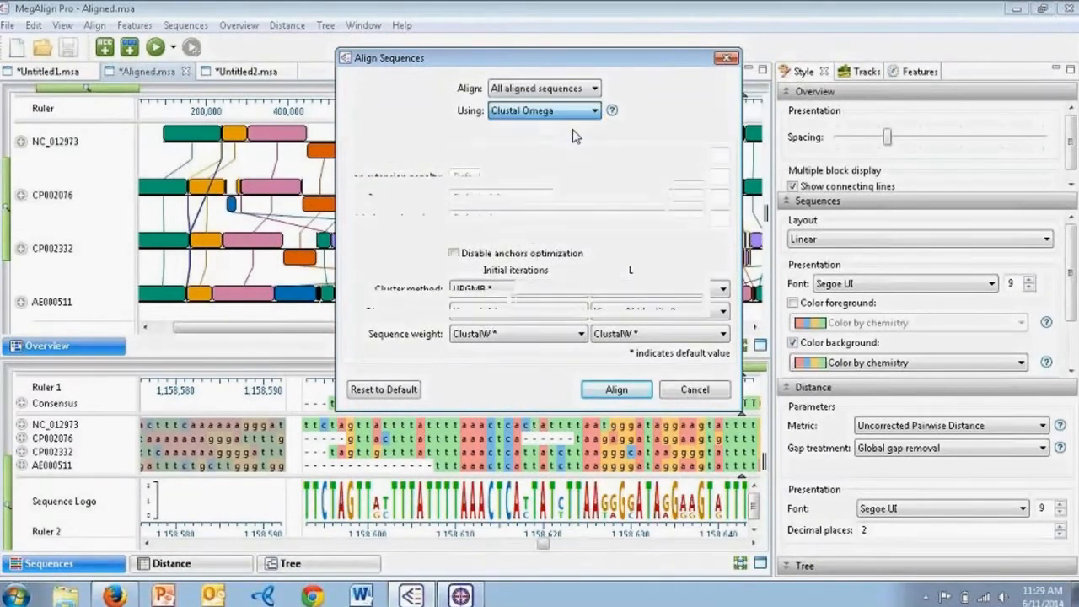
left_click(577, 118)
left_click(577, 138)
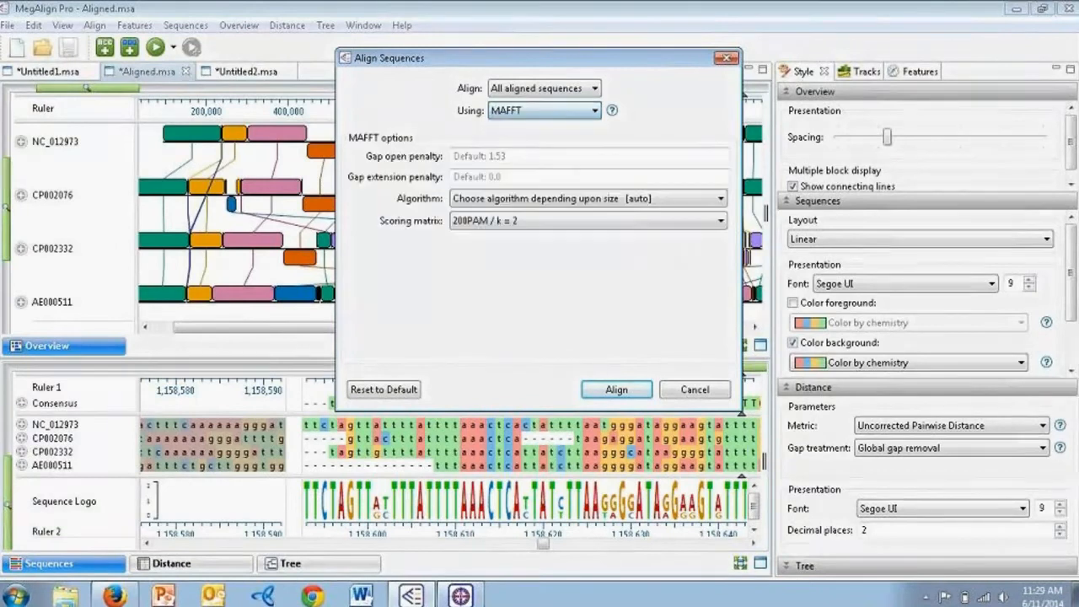
left_click(579, 115)
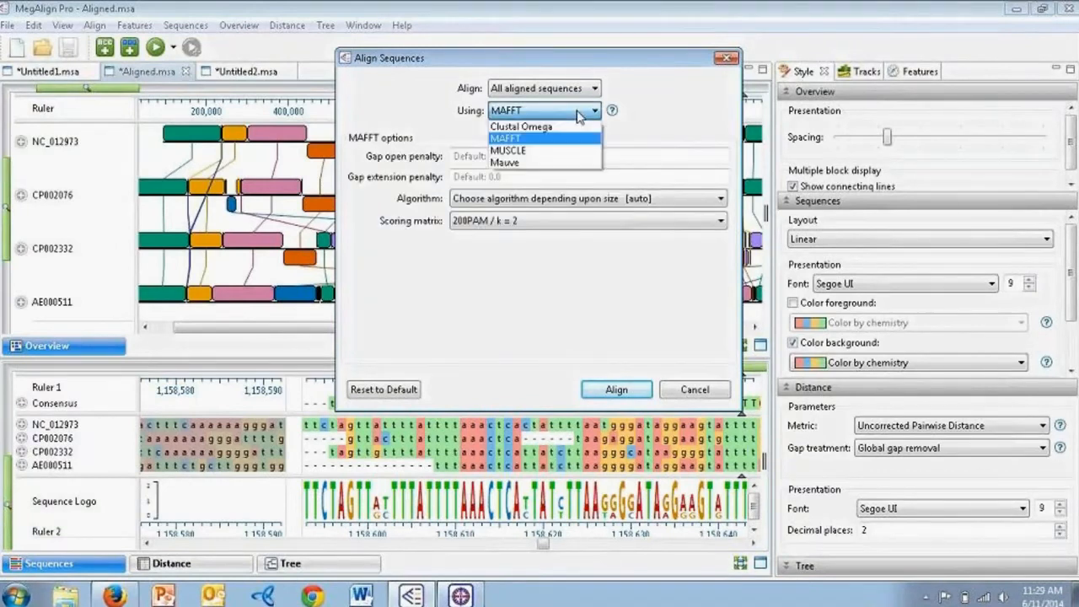
left_click(560, 162)
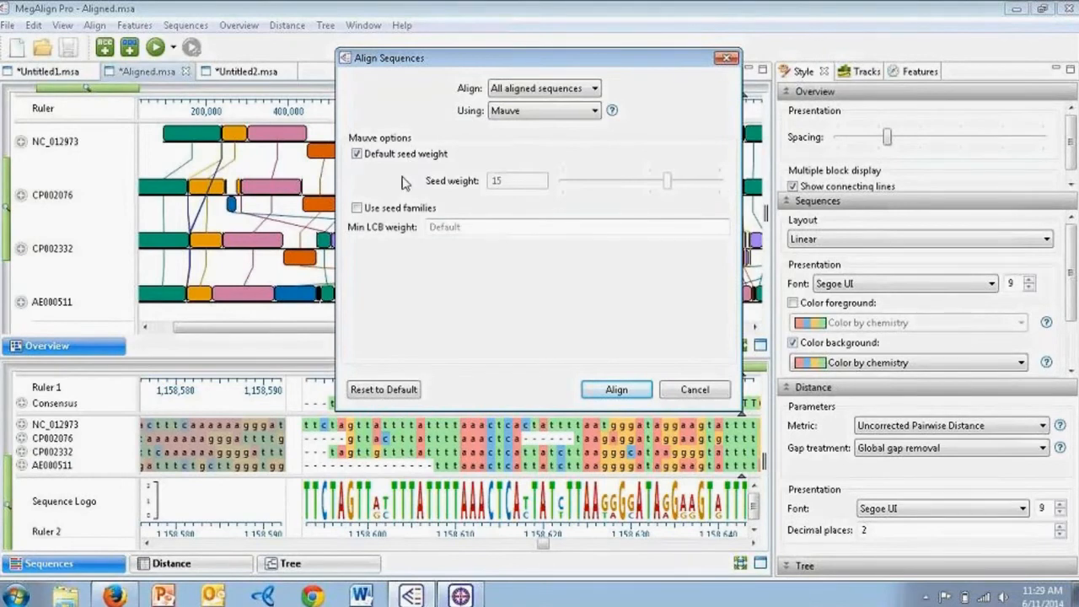
- Try a custom Mauve seed weight of 13 instead of the default, and cancel the realignment
left_click(357, 154)
double_click(507, 180)
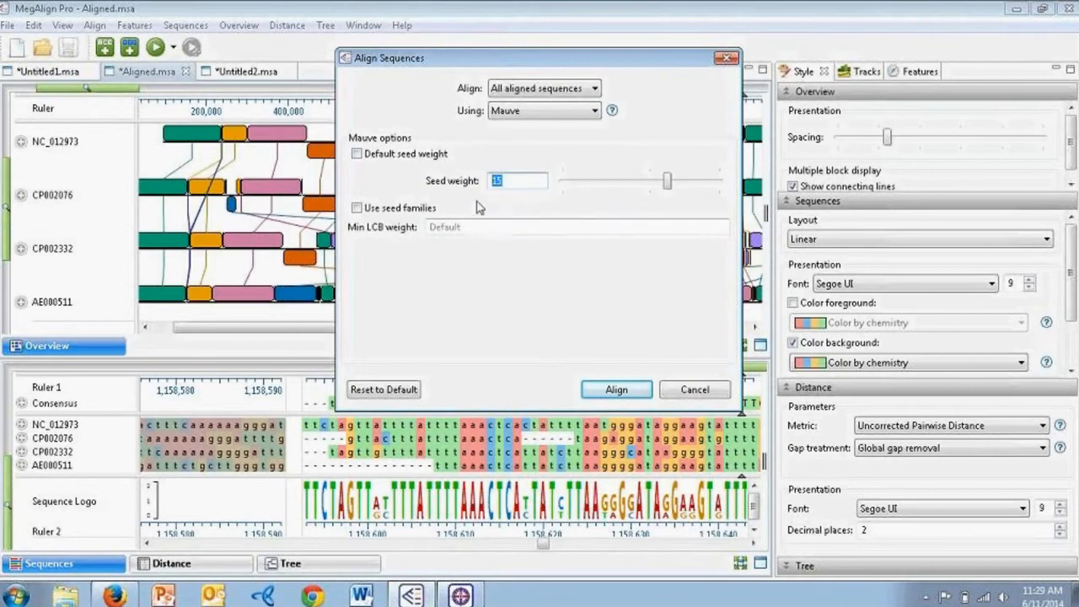
type("13")
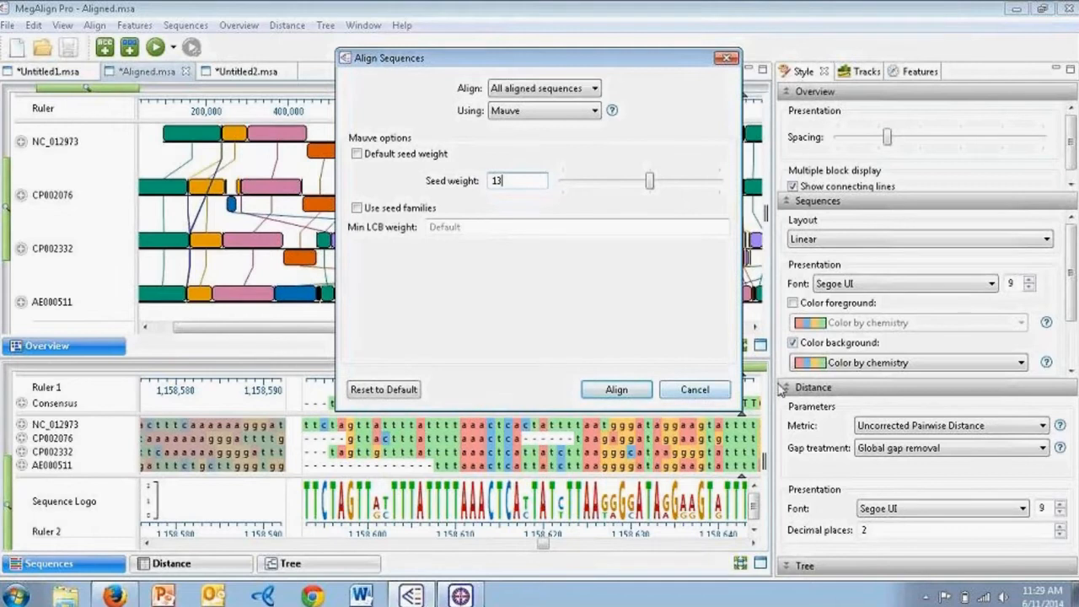
left_click(695, 390)
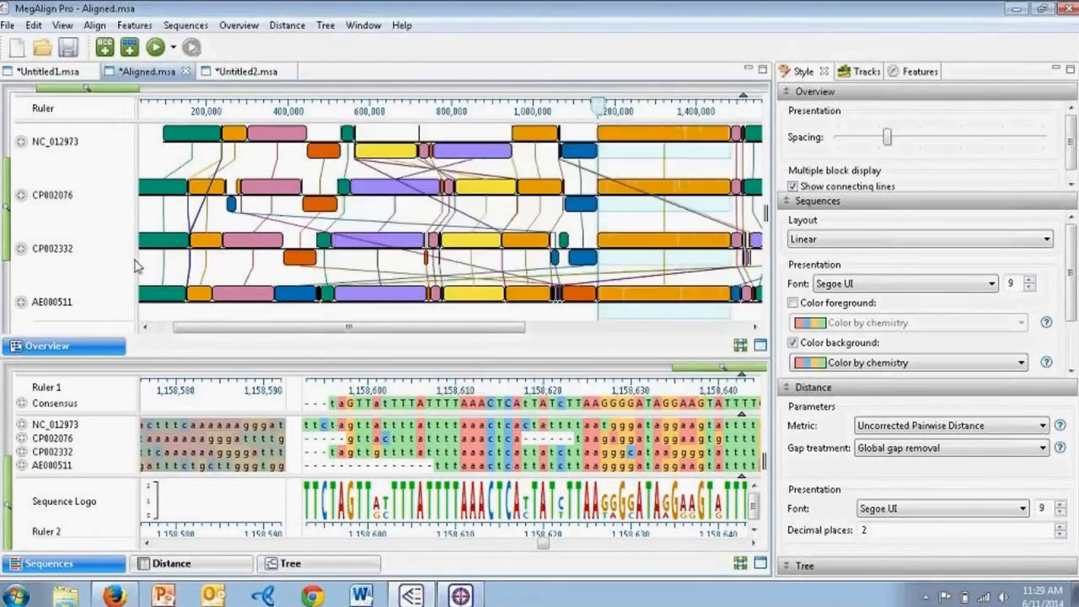
- Reorient the overview on the yellow block of CP002076 and move the ruler's position marker further into that block
mouse_move(348, 239)
mouse_move(579, 151)
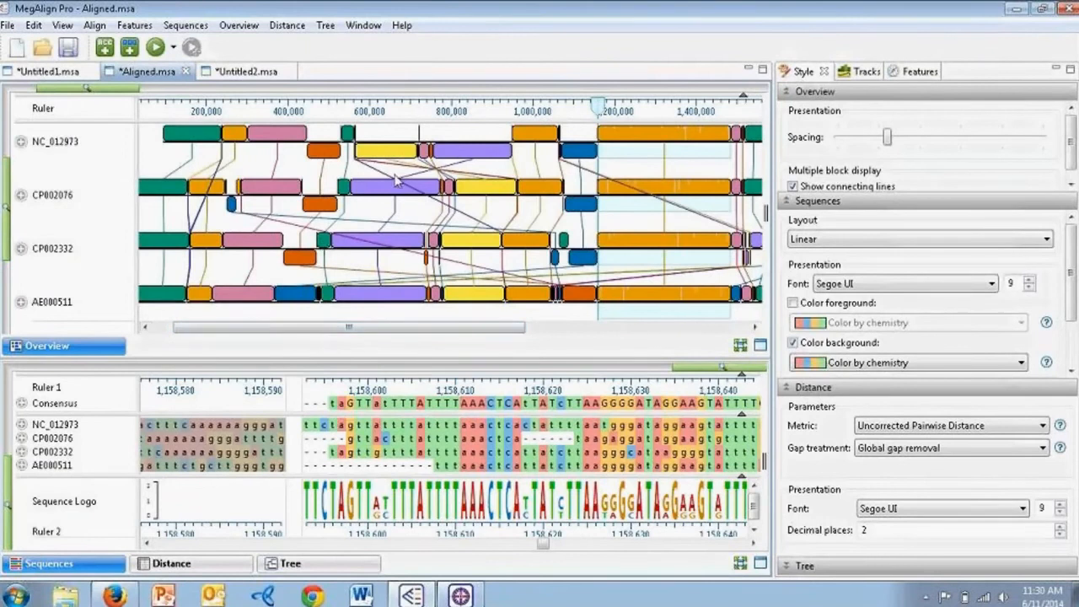
left_click(481, 196)
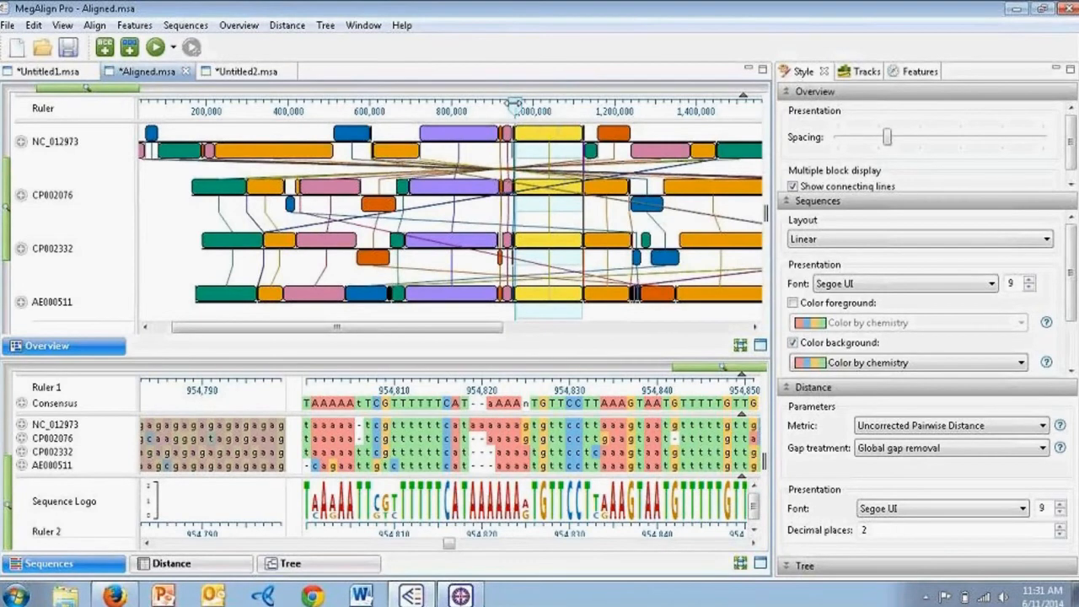
left_click_drag(514, 104, 558, 105)
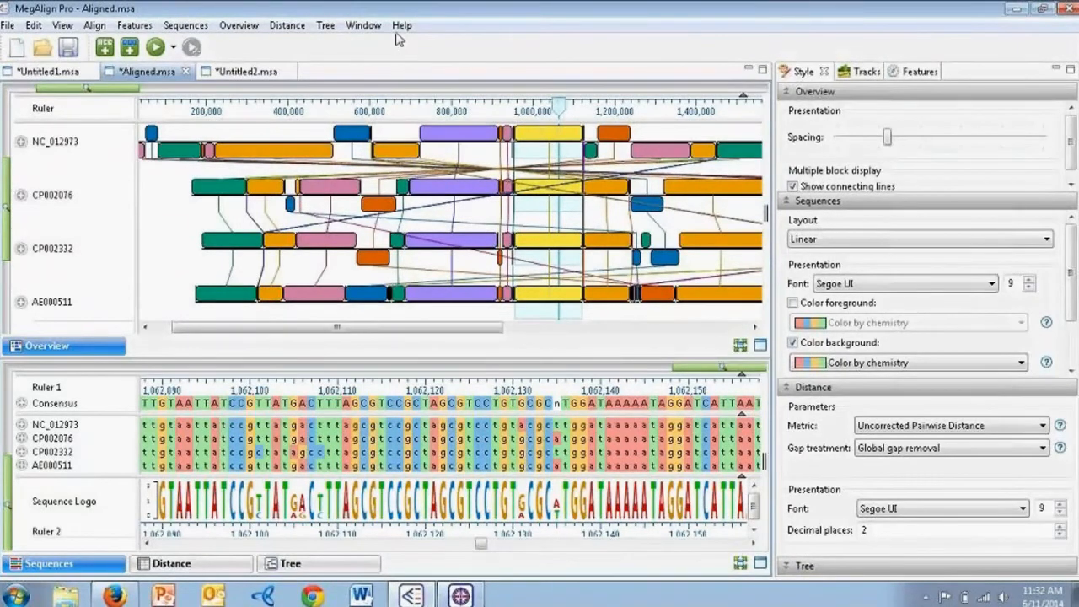
- Check which file formats can be added as sequences, keep All known formats, and cancel without adding any
left_click(105, 48)
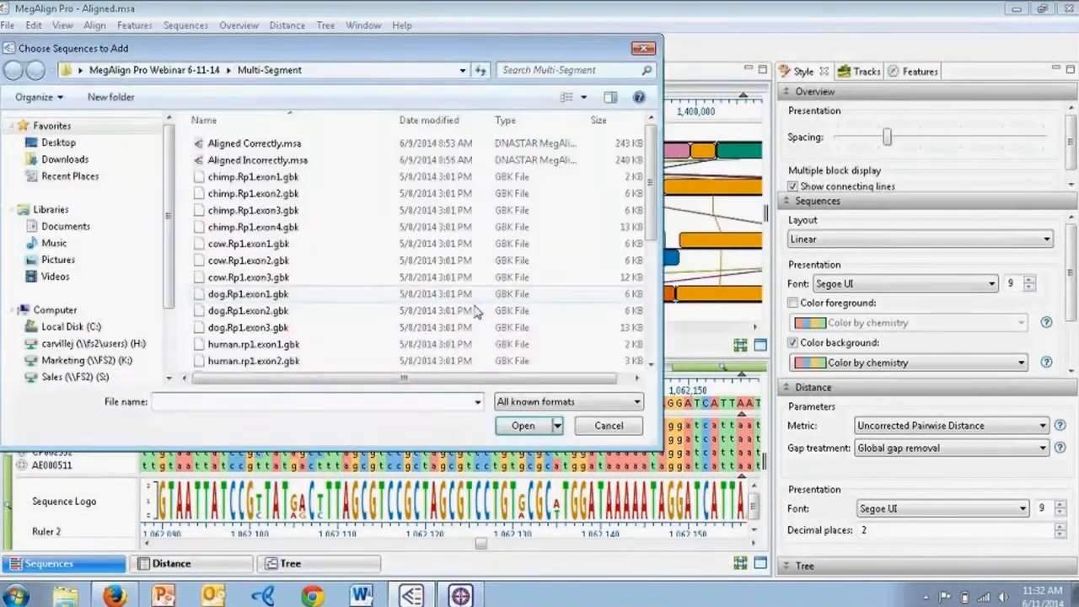
left_click(600, 403)
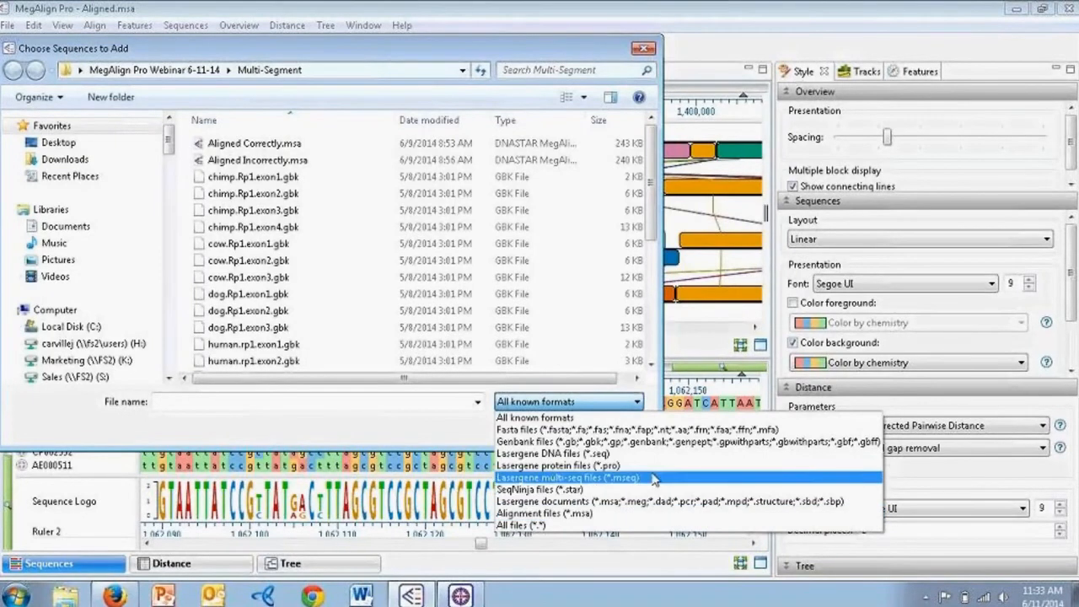
left_click(615, 418)
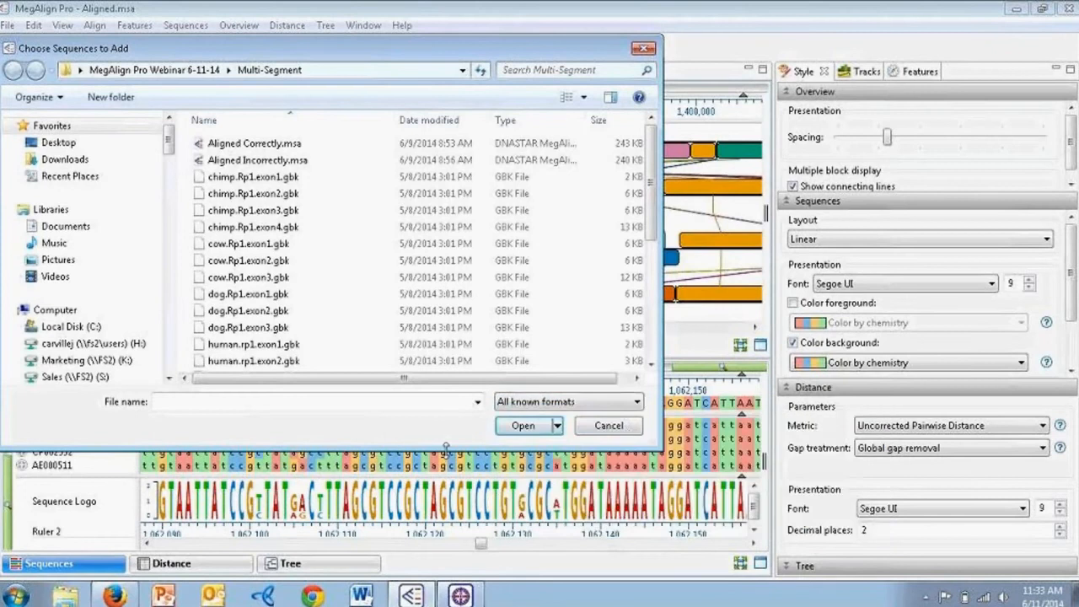
left_click(609, 426)
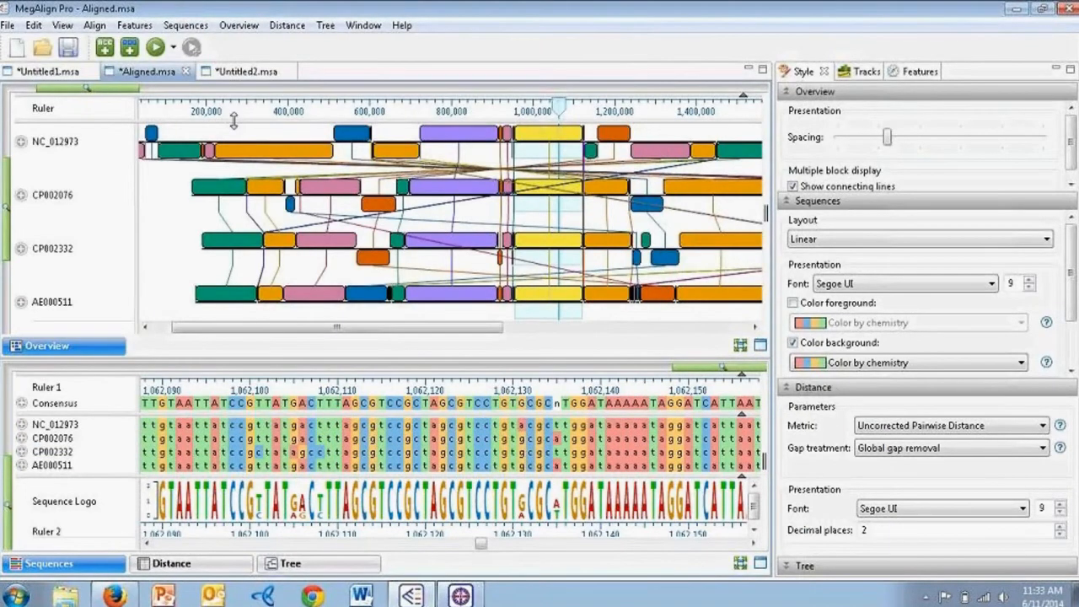
- Create a new alignment project and add adh1_human.pro, adh1p_yeast.pro and adh3_mouse.pro from the webinar's ADH folder
mouse_move(266, 136)
left_click(19, 47)
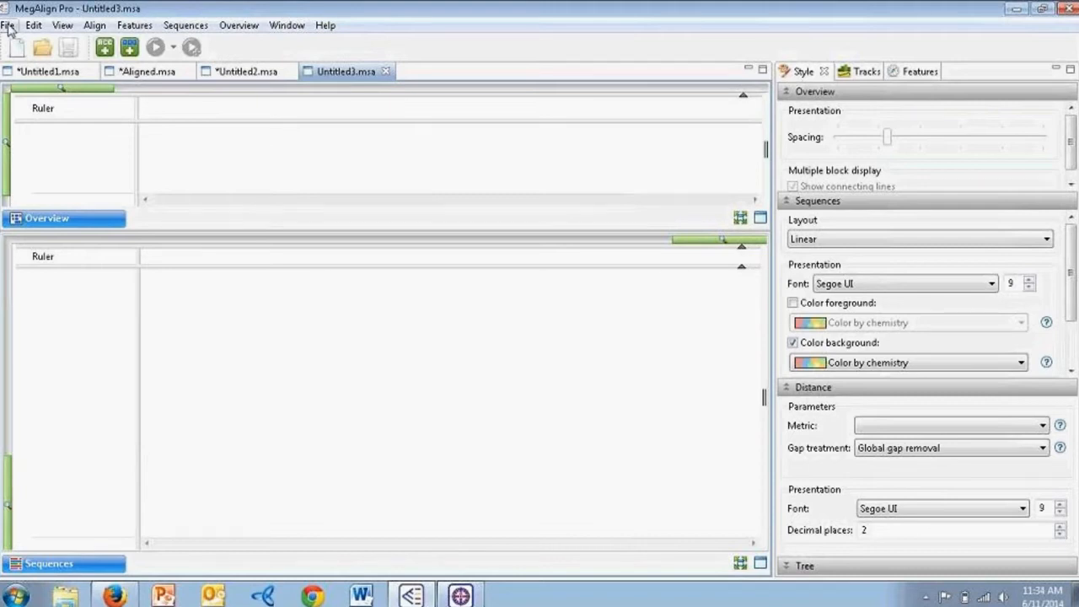
left_click(104, 47)
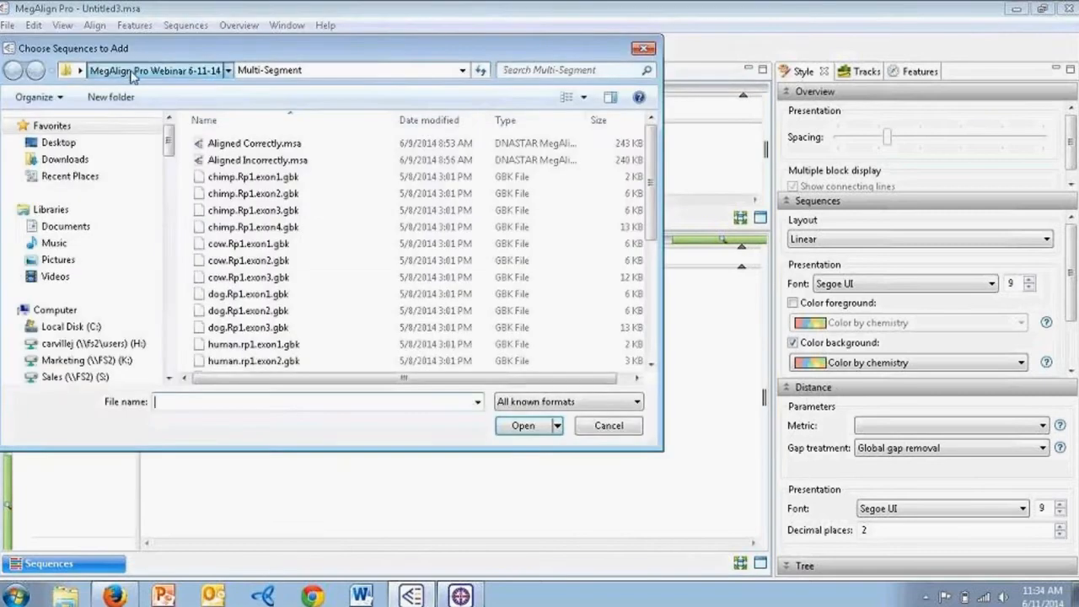
left_click(203, 69)
double_click(252, 145)
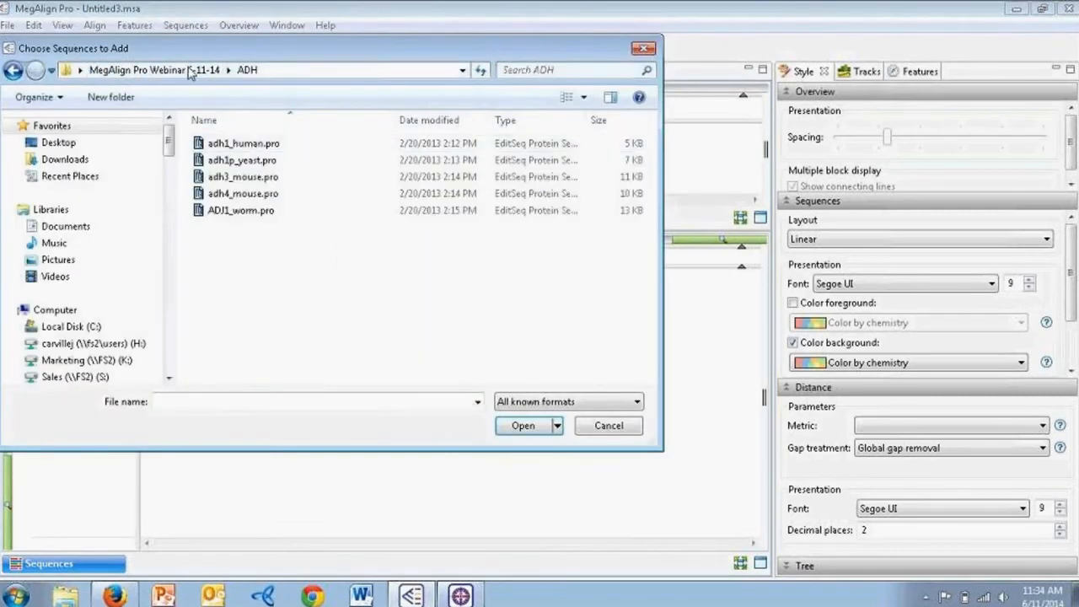
left_click(281, 148)
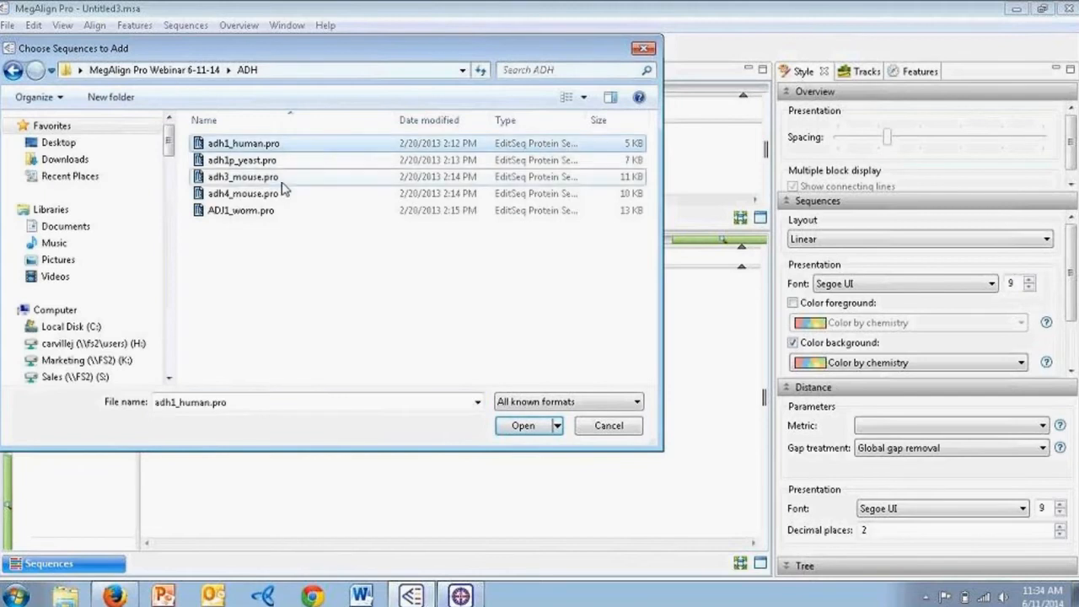
left_click(282, 180, "shift")
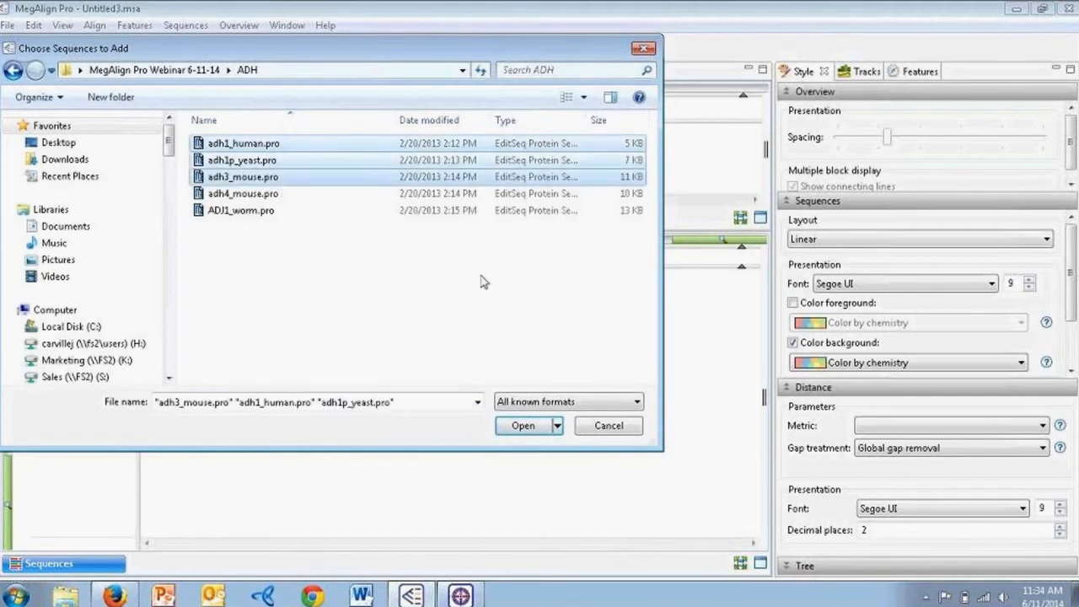
left_click(523, 426)
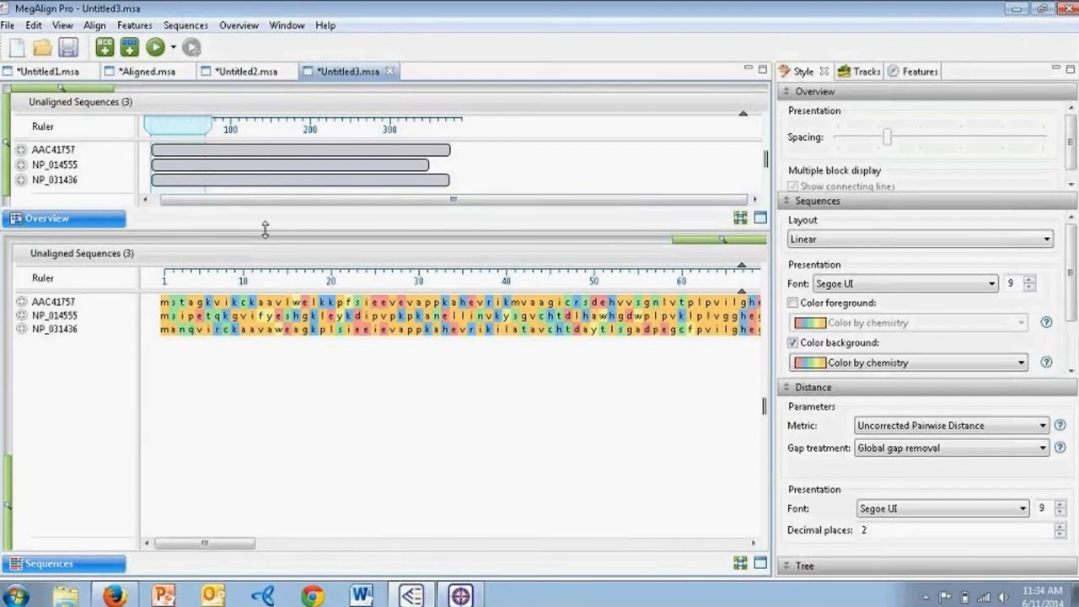
- Make the overview area taller and align the three unaligned ADH protein sequences using MAFFT
left_click_drag(265, 230, 269, 292)
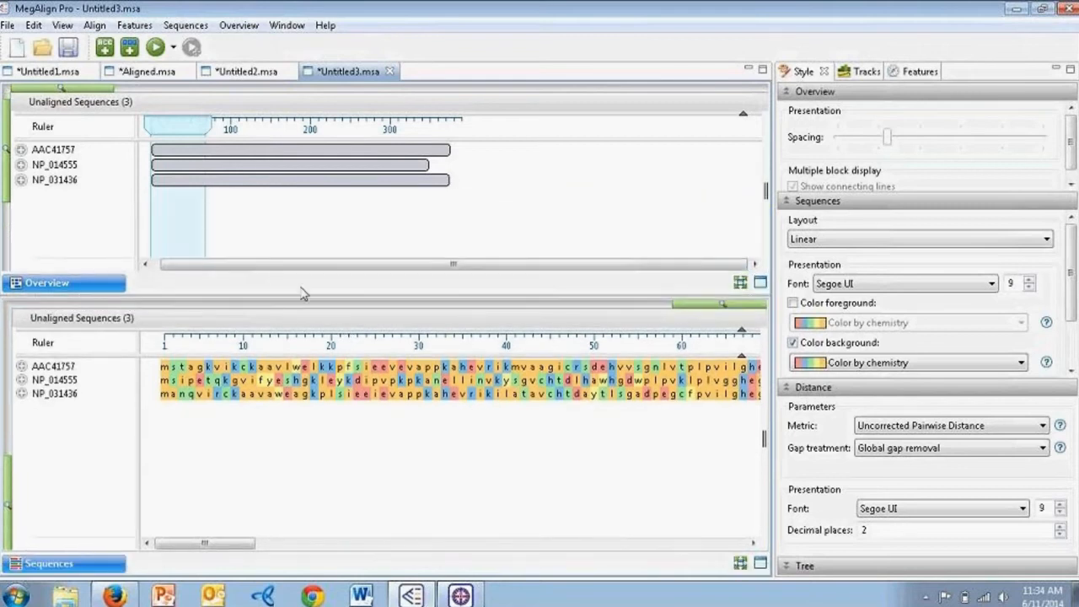
left_click(171, 48)
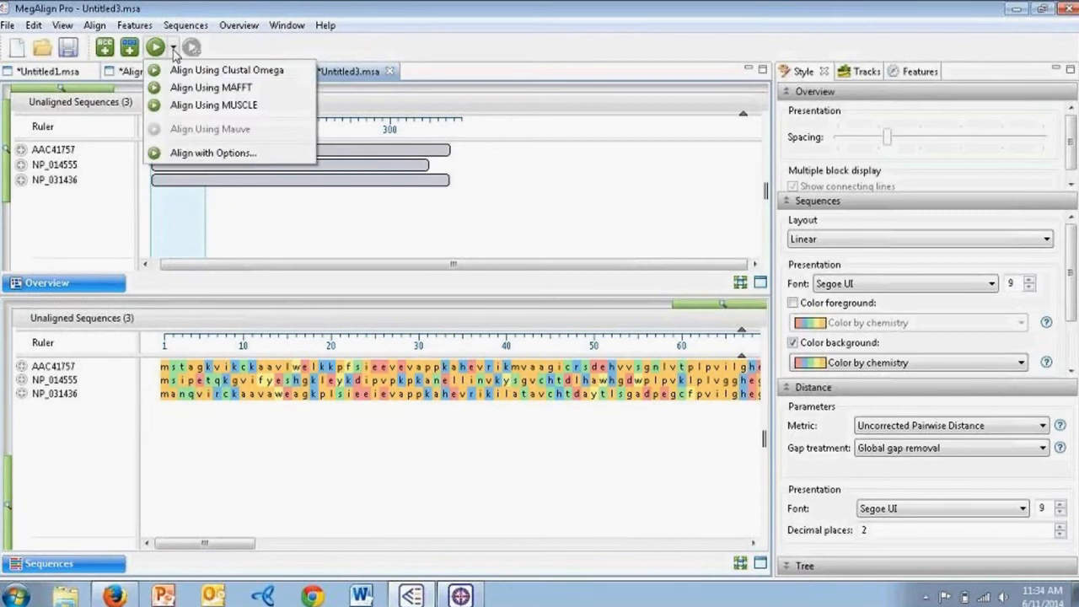
left_click(195, 91)
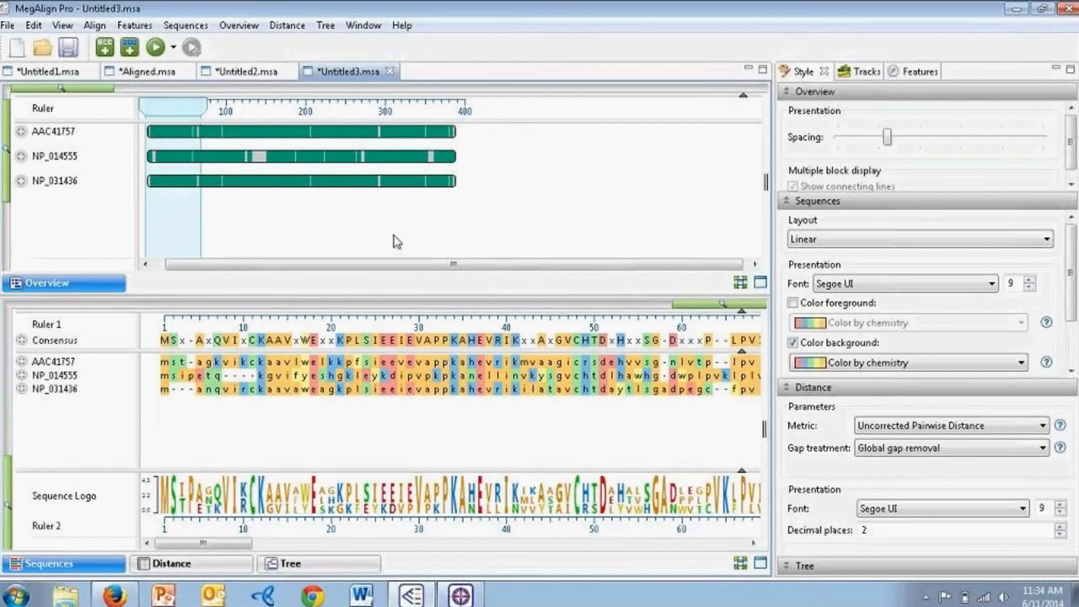
- Add adh4_mouse.pro and ADJ1_worm.pro to the aligned ADH project, then expand the unaligned sequences in a taller overview
left_click(104, 48)
left_click(245, 194)
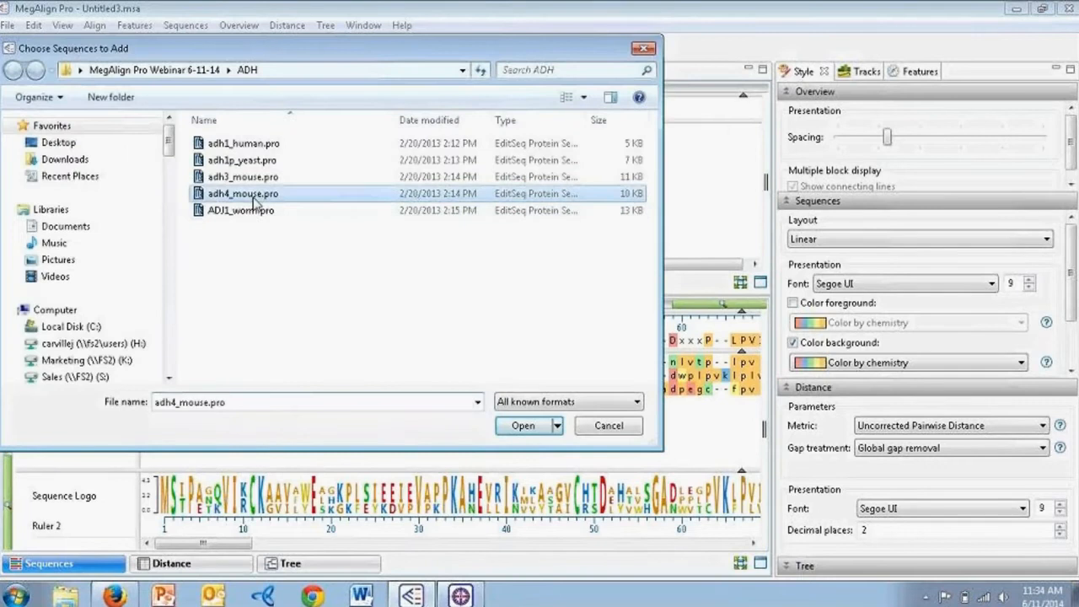
left_click(253, 211, "ctrl")
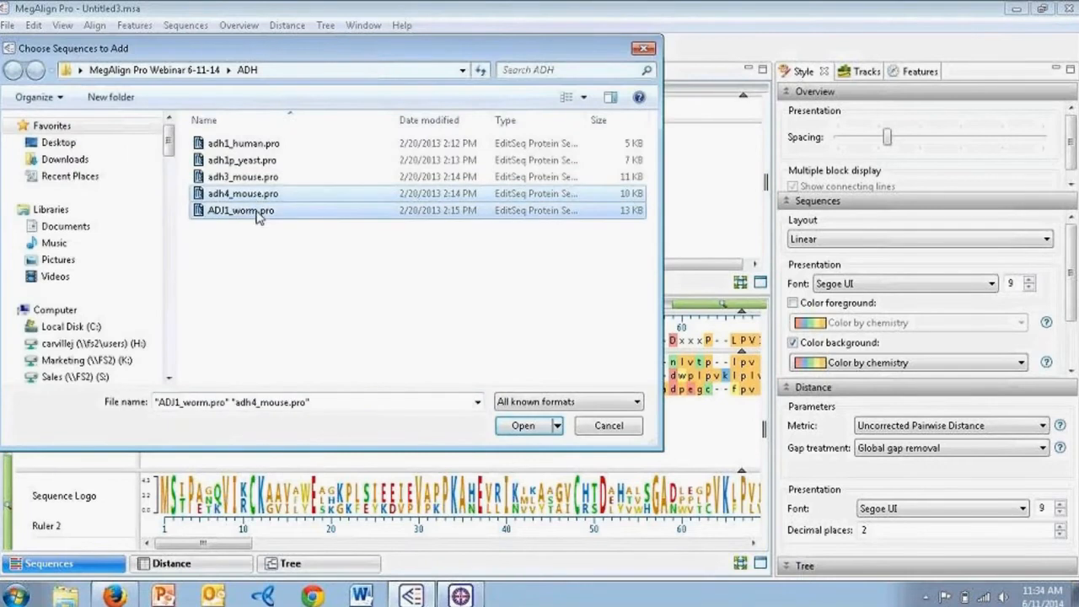
left_click(523, 426)
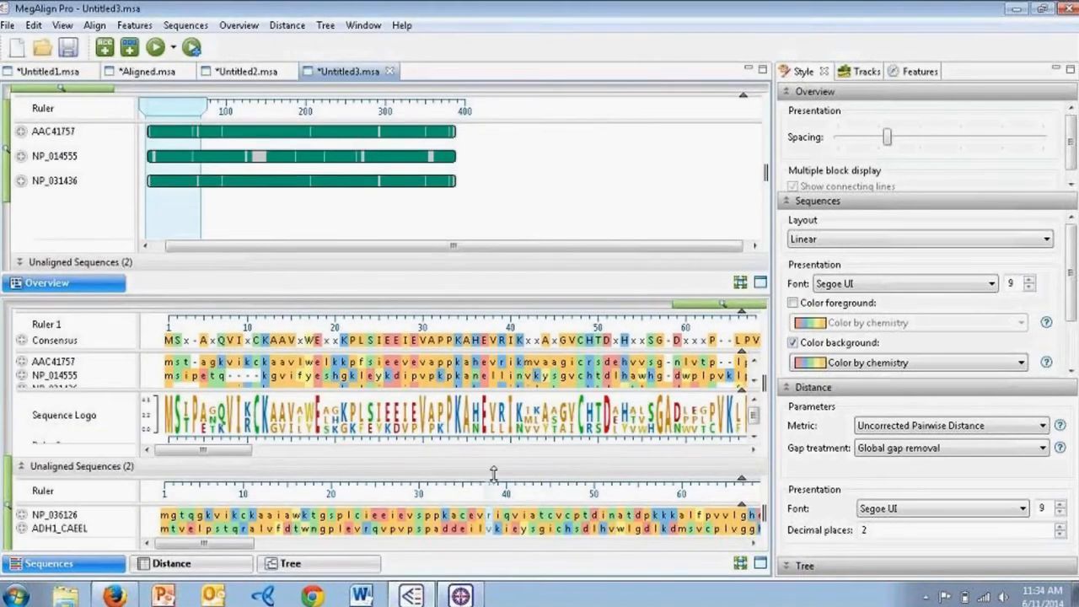
left_click(20, 262)
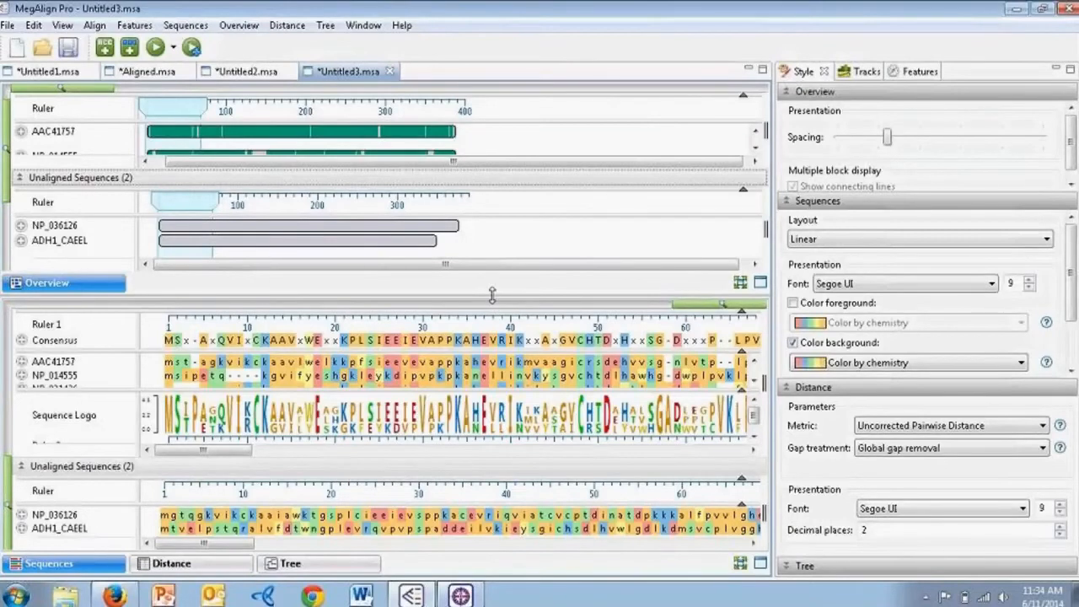
left_click_drag(493, 294, 498, 321)
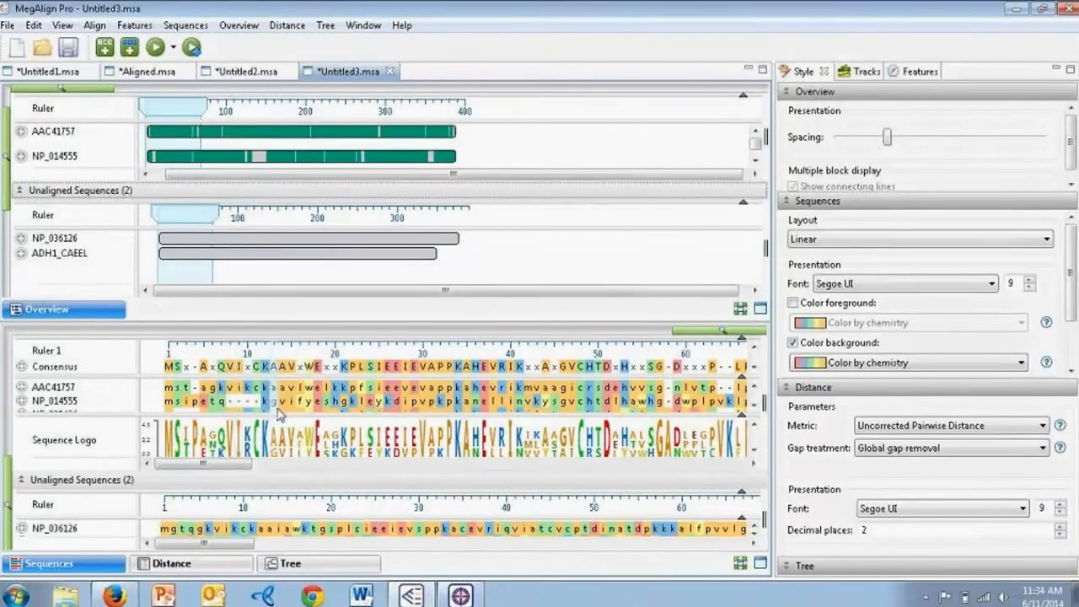
- Merge all unaligned sequences into the existing alignment using MAFFT with automatic algorithm choice and the BLOSUM62 scoring matrix
mouse_move(242, 427)
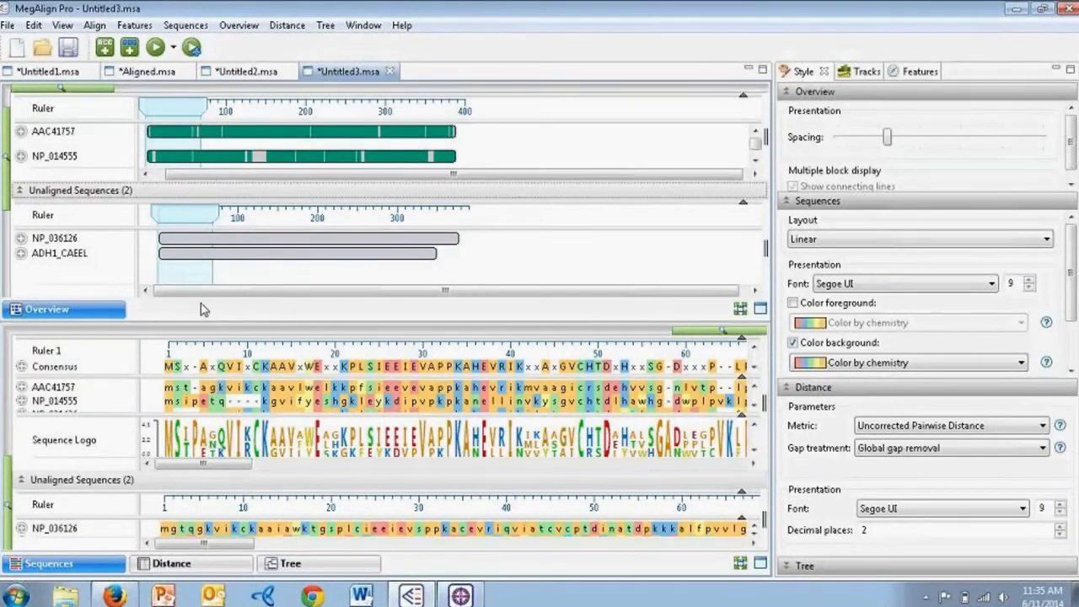
left_click(192, 49)
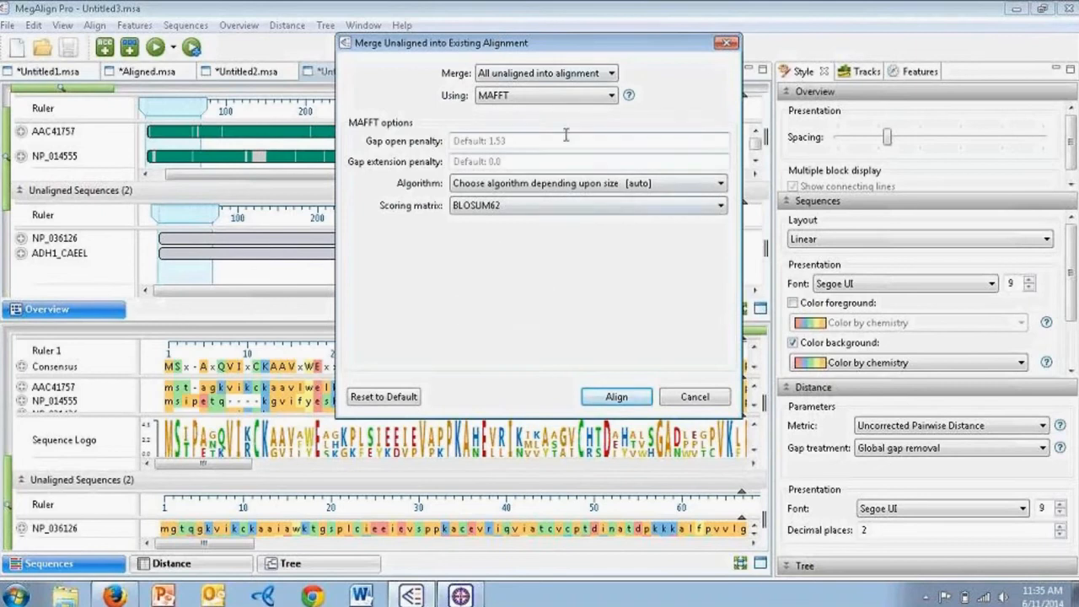
left_click(608, 99)
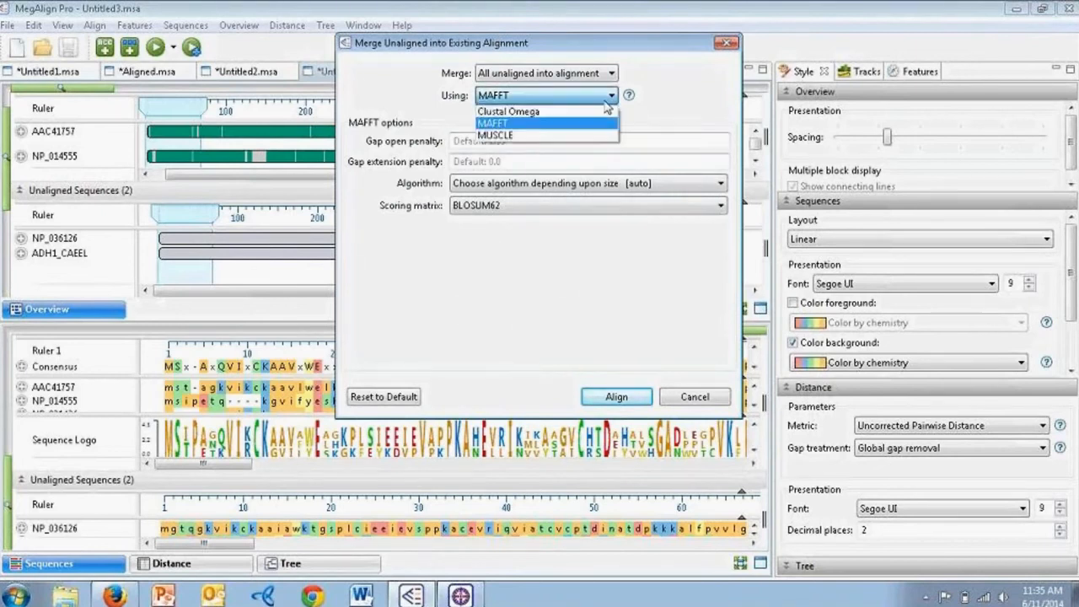
left_click(677, 97)
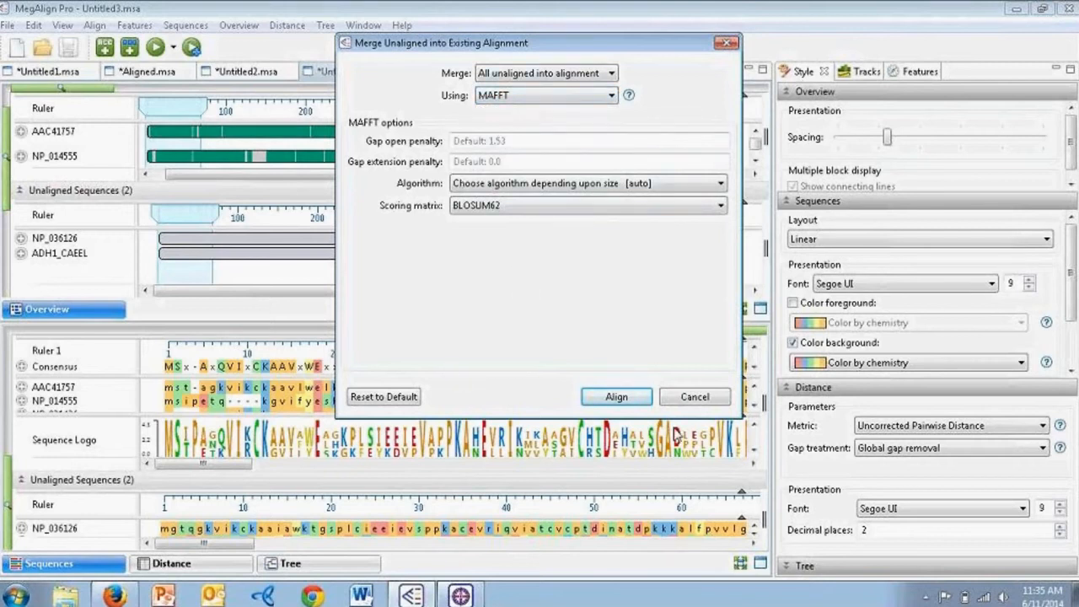
left_click(628, 401)
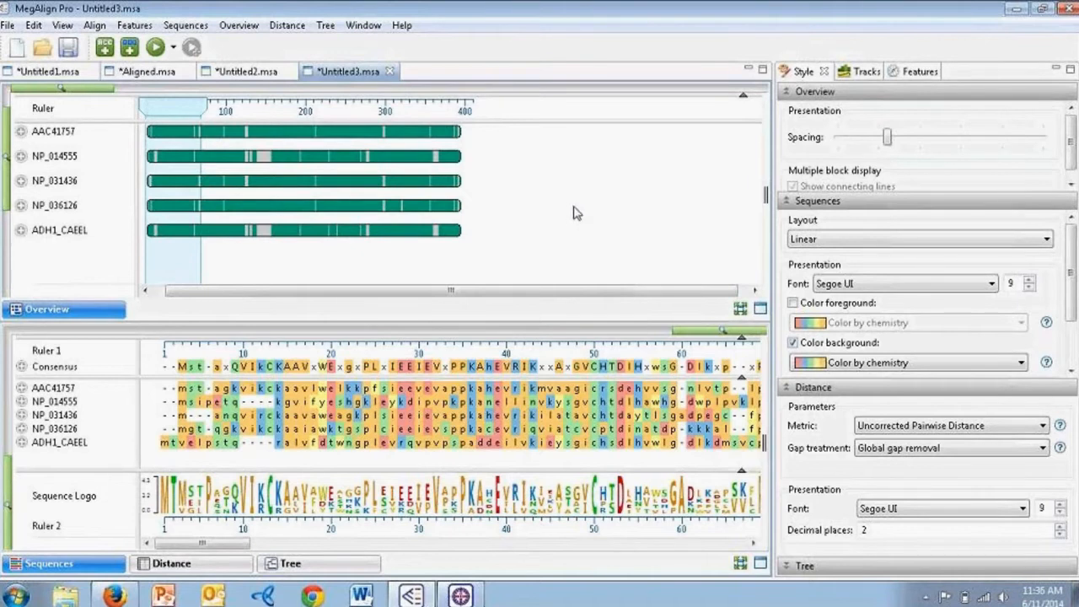
- Create a new alignment project with adh1_human.pro and adh1p_yeast.pro, and align the two sequences using MAFFT
left_click(16, 48)
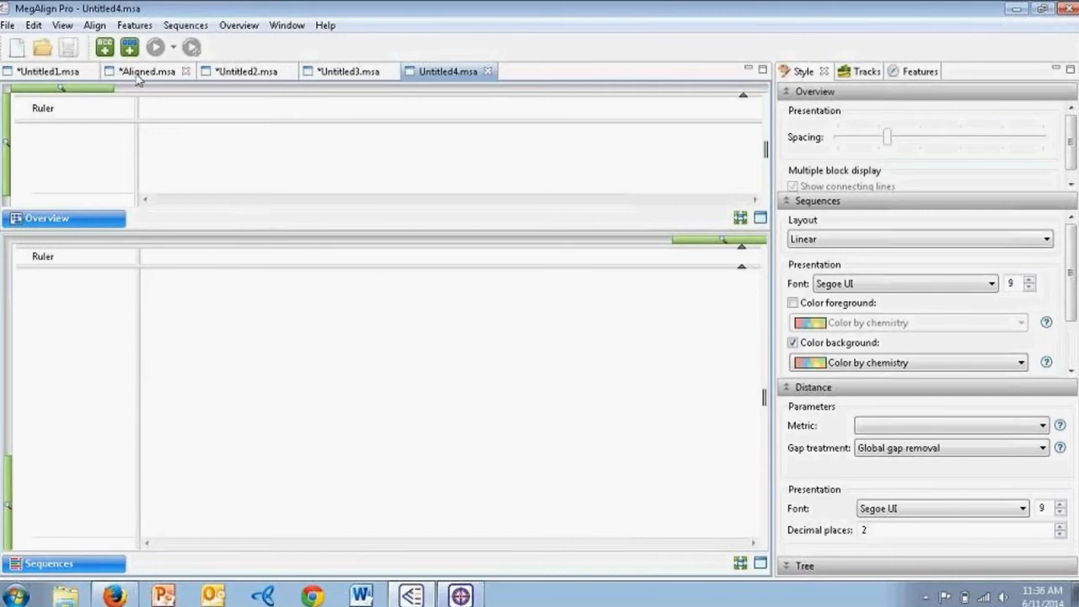
left_click(104, 47)
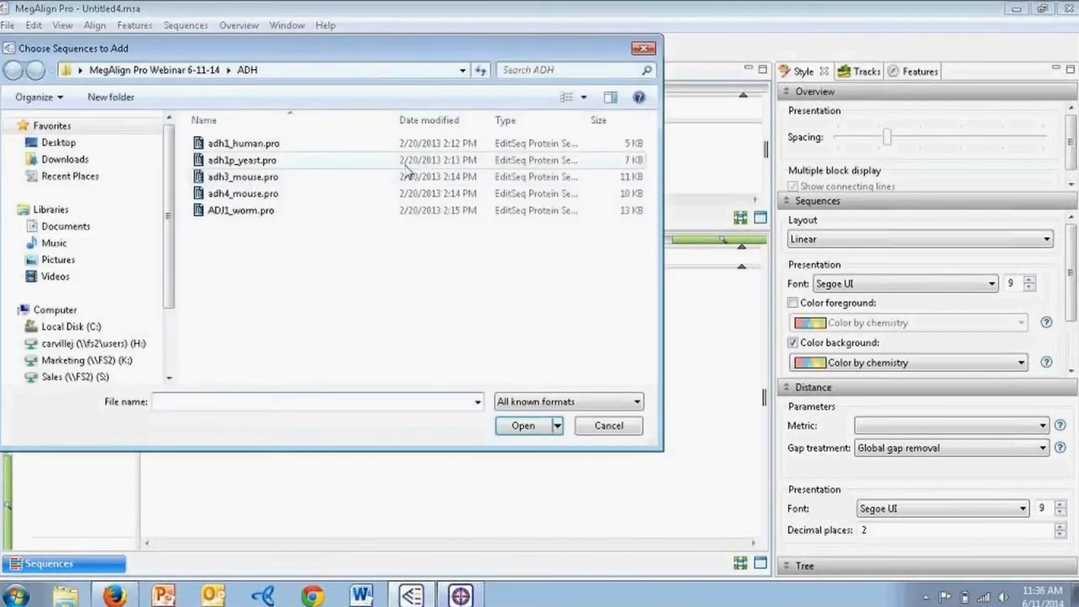
left_click(387, 145)
left_click(384, 162, "shift")
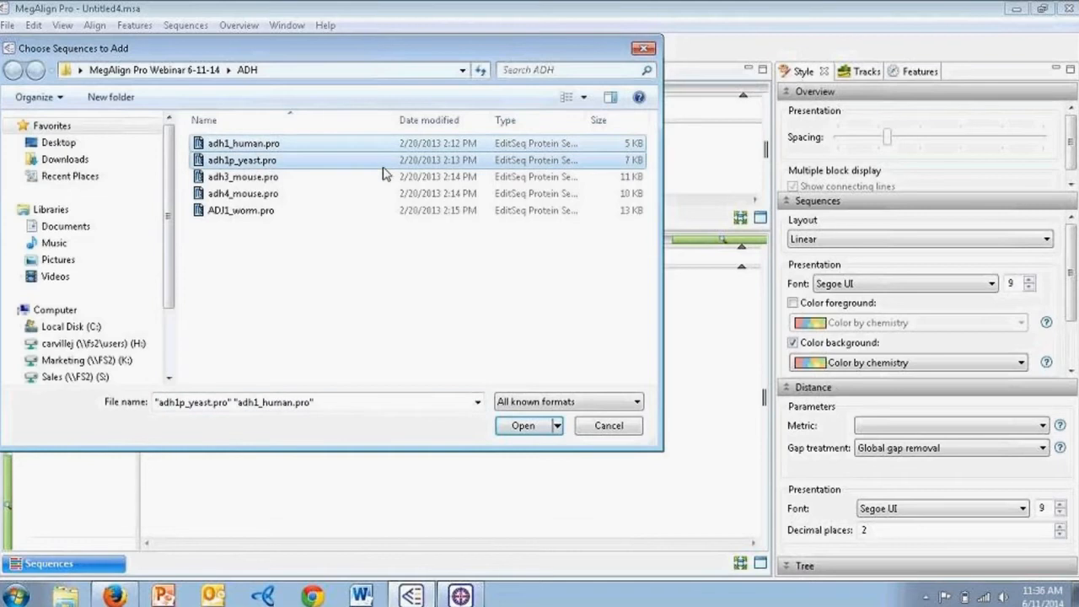
left_click(531, 426)
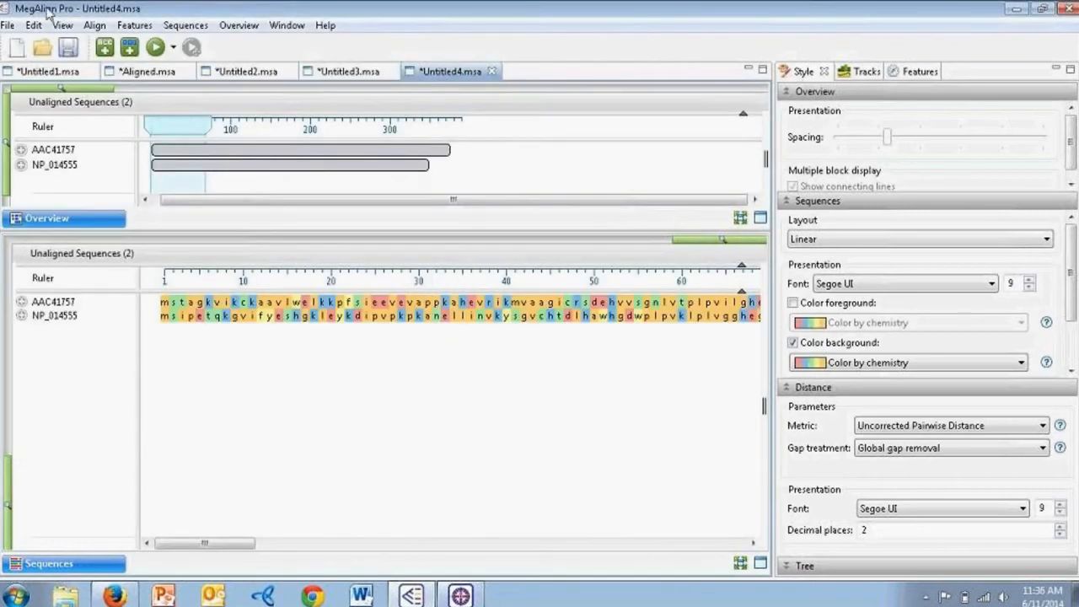
left_click(173, 47)
left_click(207, 91)
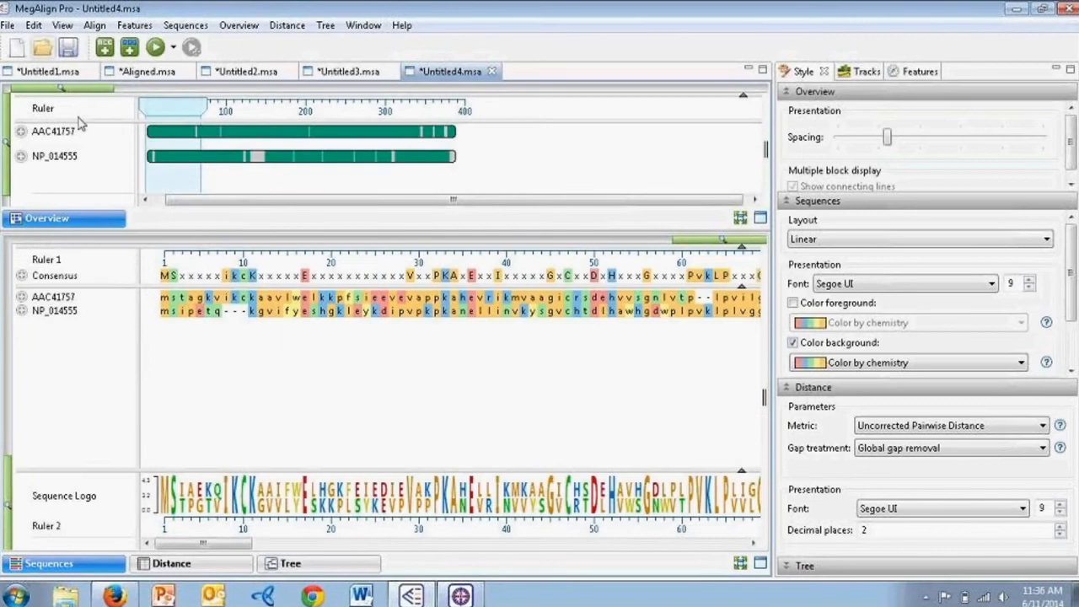
- Add adh3_mouse.pro, adh4_mouse.pro and ADJ1_worm.pro to the aligned two-sequence project as unaligned sequences
left_click(105, 47)
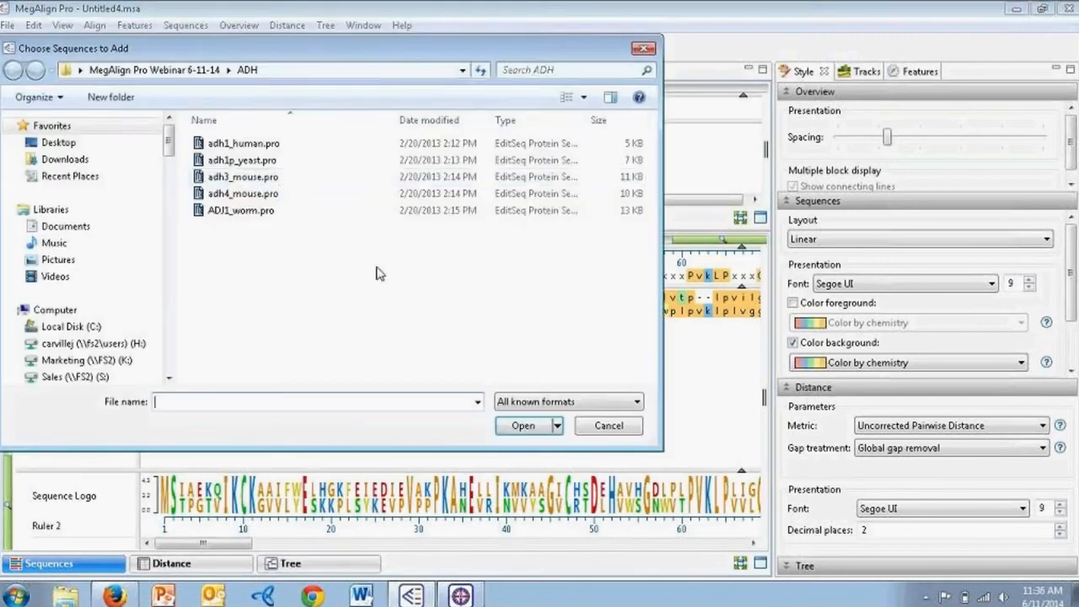
left_click(262, 177)
left_click(253, 210, "shift")
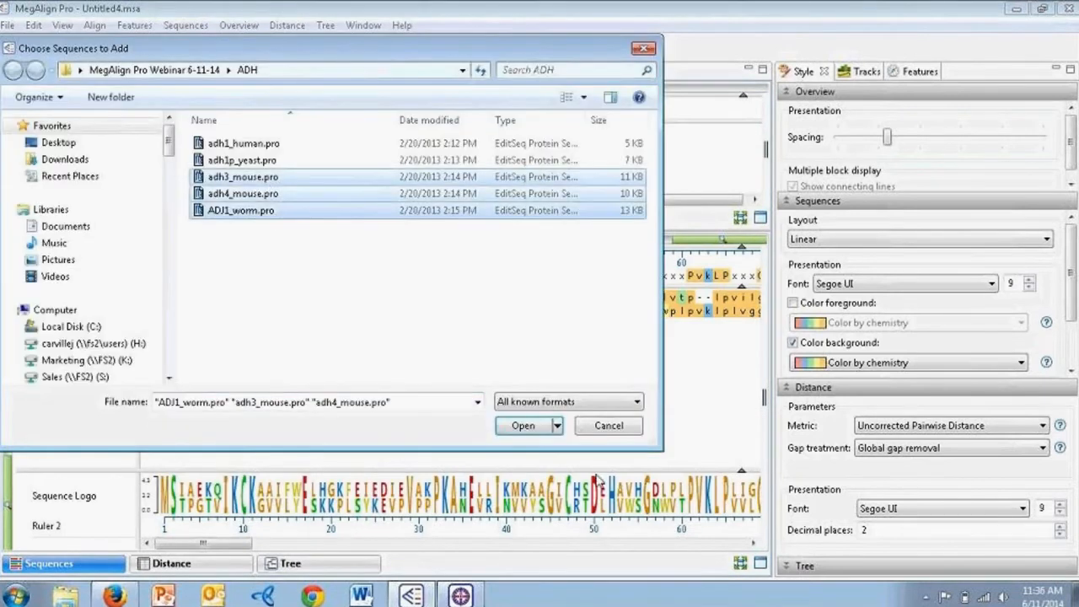
left_click(517, 426)
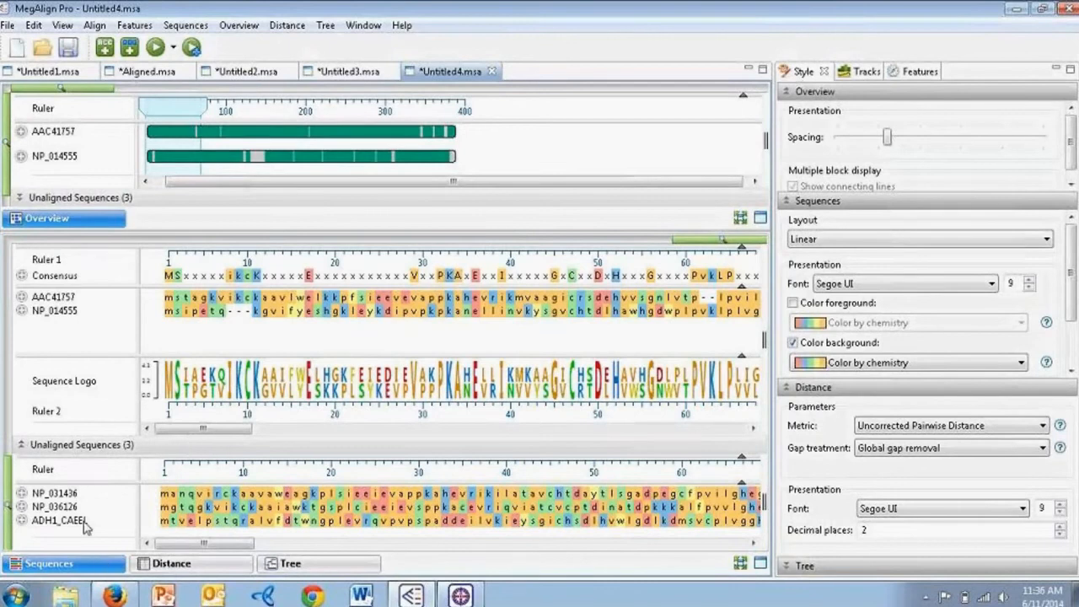
- Realign the aligned sequences together with only the unaligned NP_036126 using MAFFT, and make the overview area taller
left_click(49, 510)
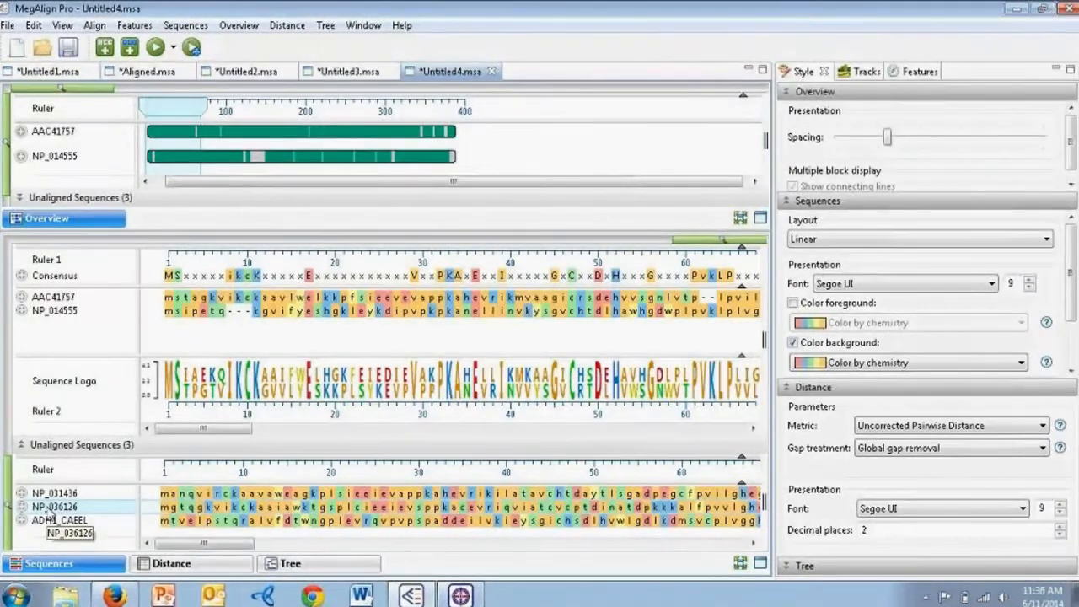
left_click(95, 25)
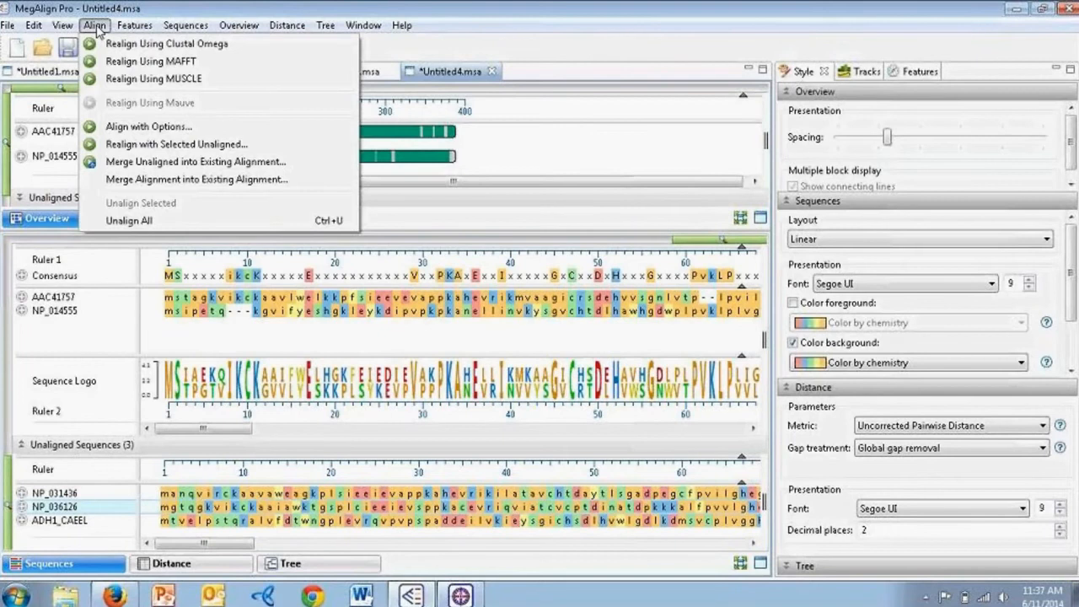
left_click(143, 145)
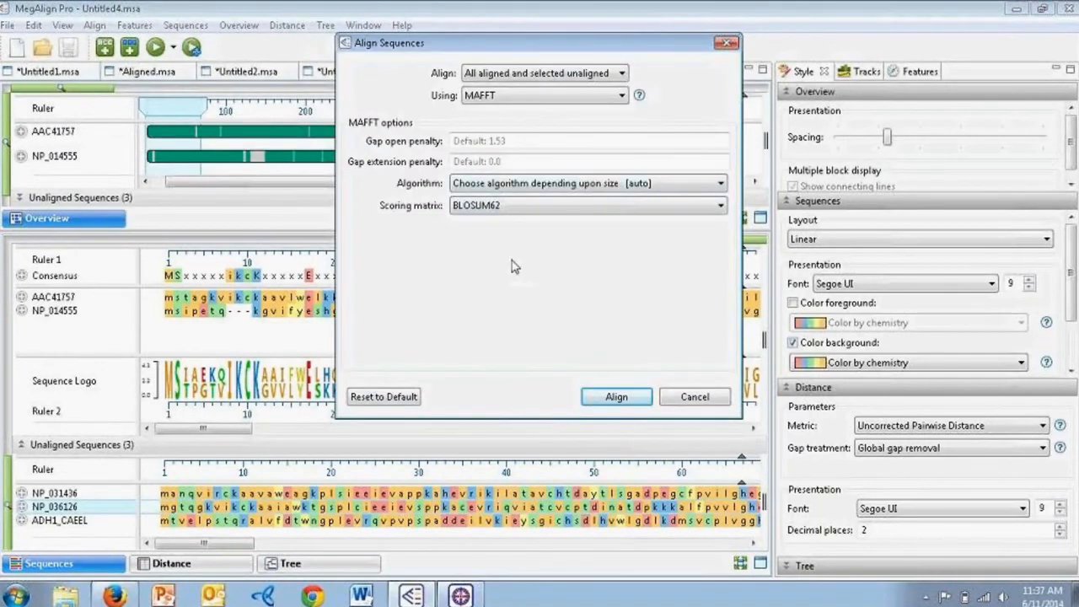
left_click(607, 398)
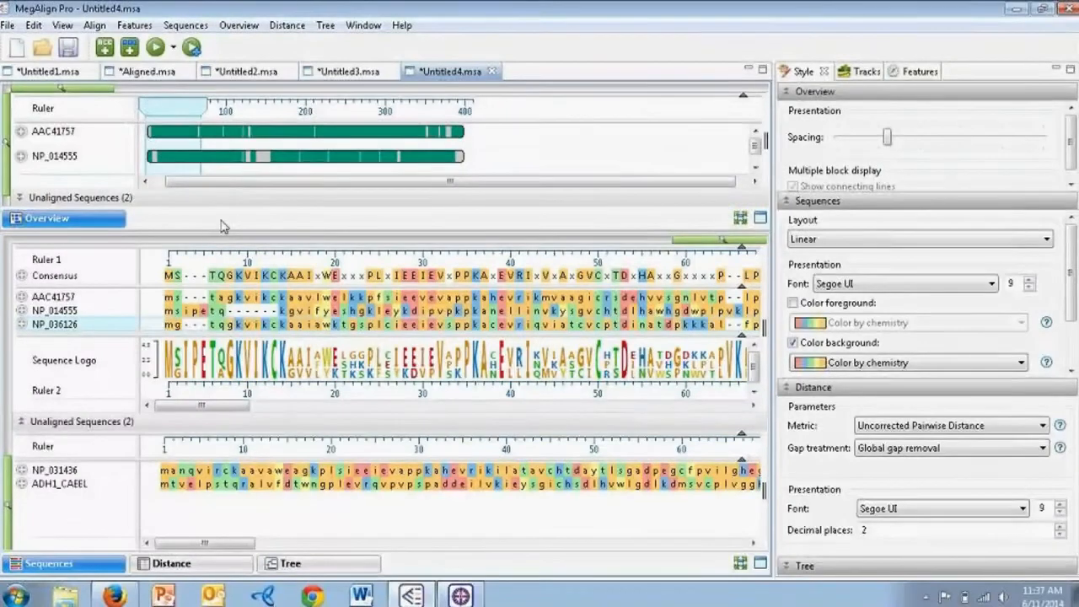
left_click_drag(492, 234, 472, 281)
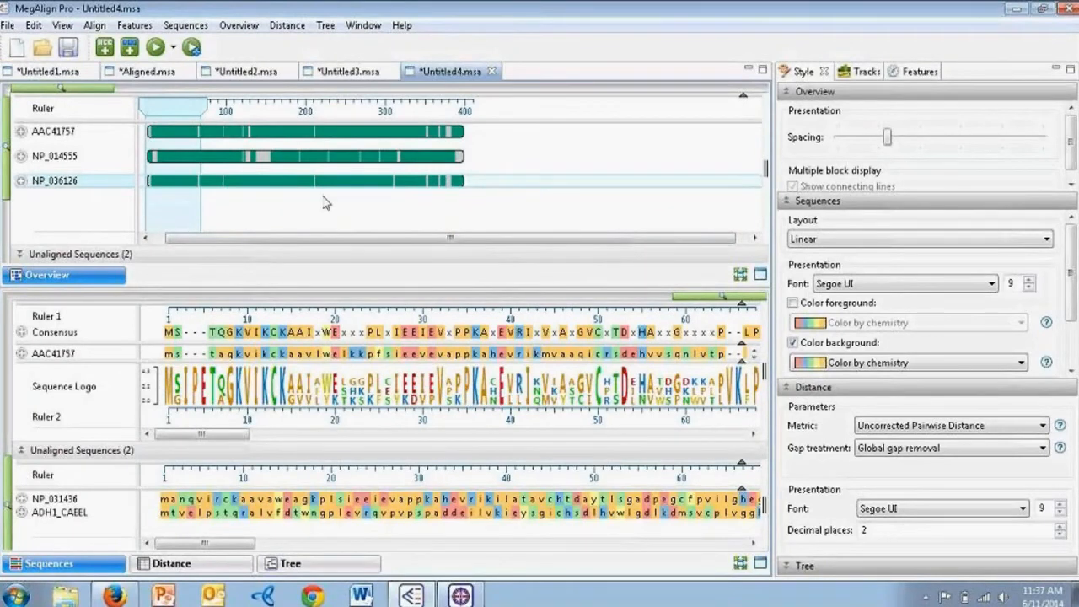
- Open the saved alignment ADH_human.muscle.msa from the webinar's Profile folder and make its overview area taller
left_click(41, 49)
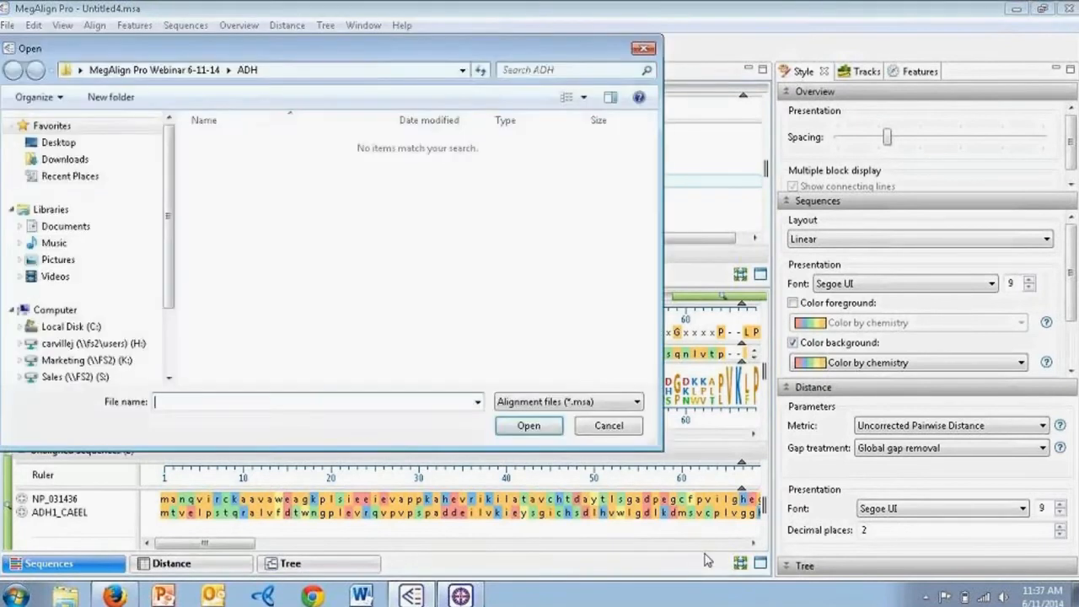
left_click(181, 72)
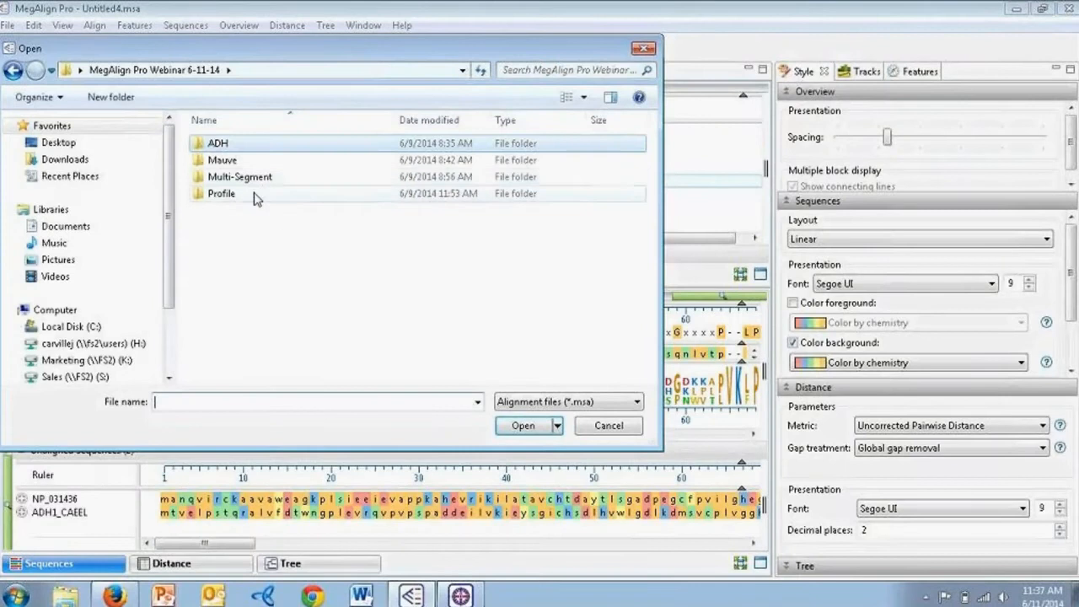
double_click(223, 193)
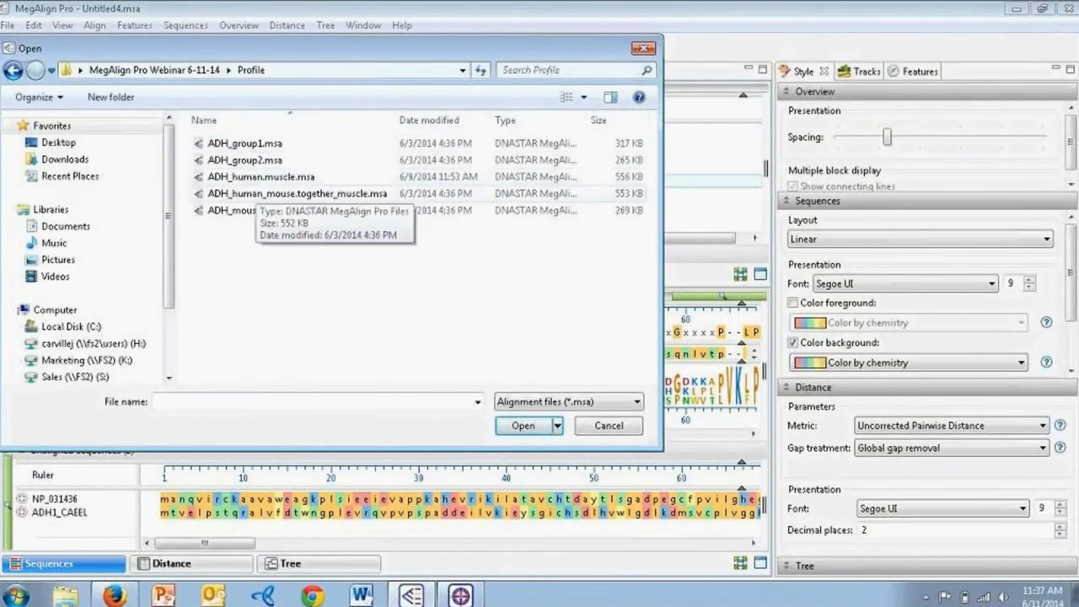
left_click(289, 181)
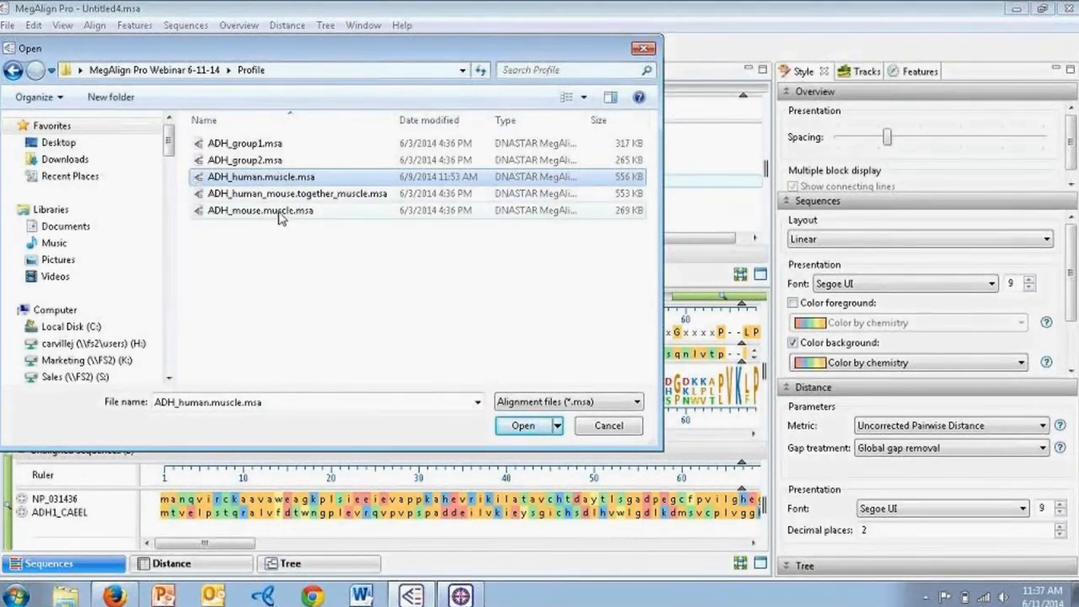
left_click(523, 425)
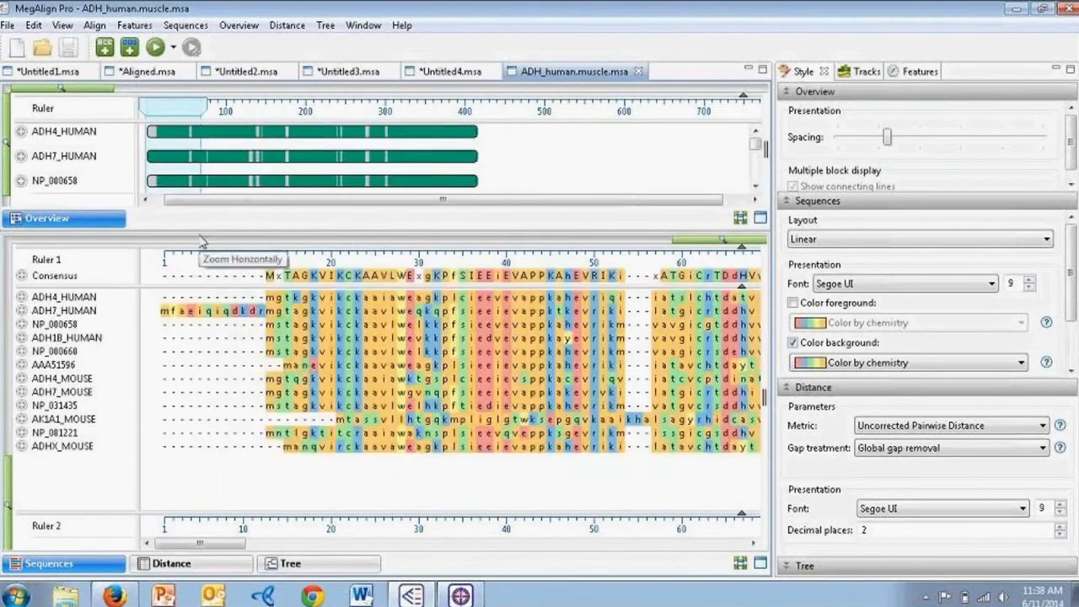
left_click_drag(202, 232, 200, 268)
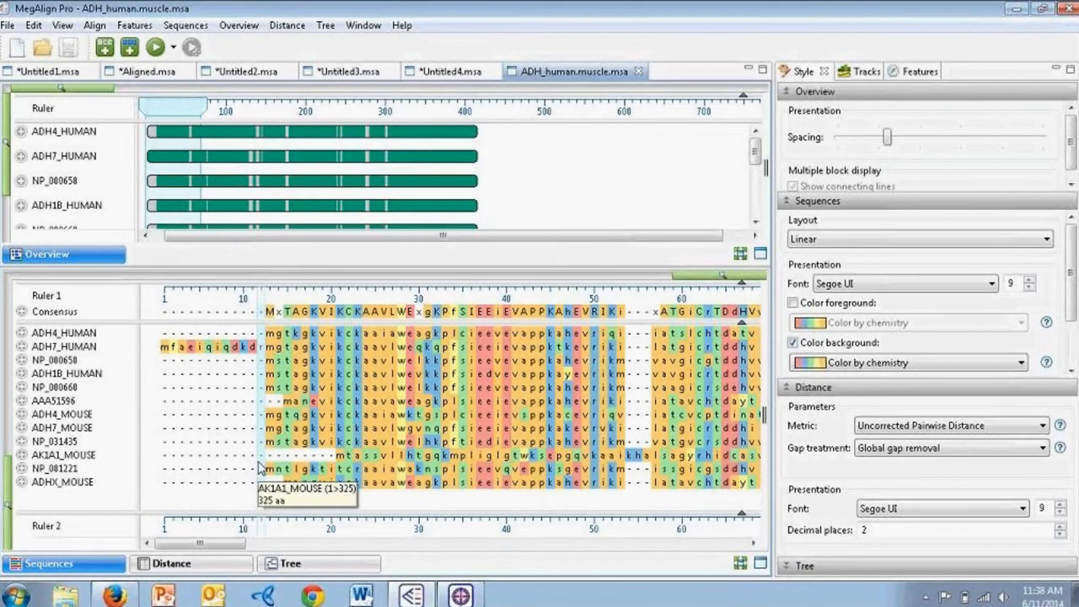
- Merge the alignment ADH_mouse.muscle.msa into the open human ADH alignment using MUSCLE defaults, and enlarge the overview area further
left_click(95, 25)
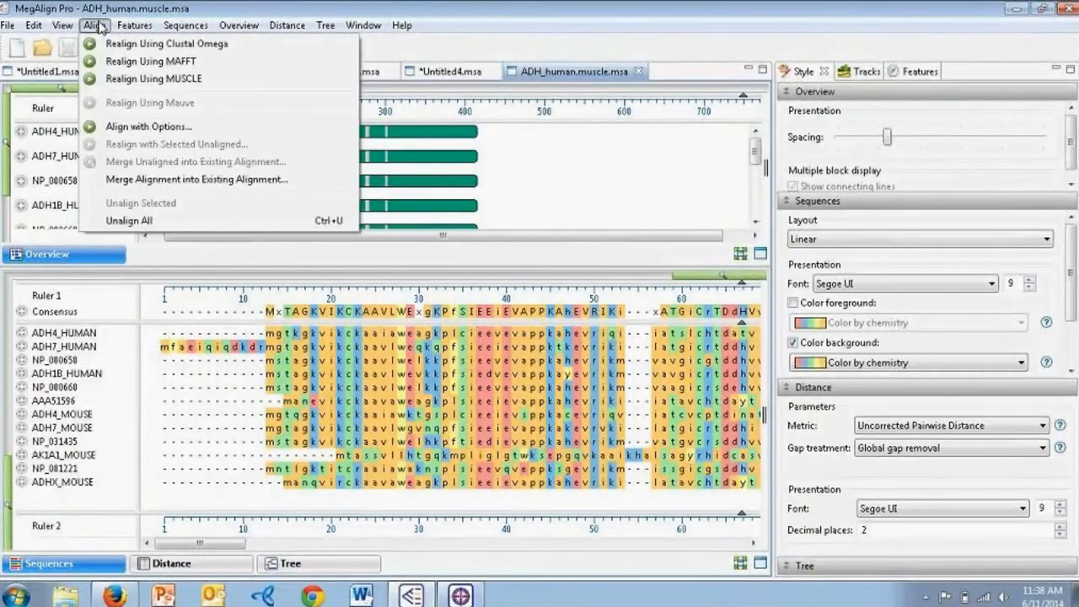
left_click(146, 181)
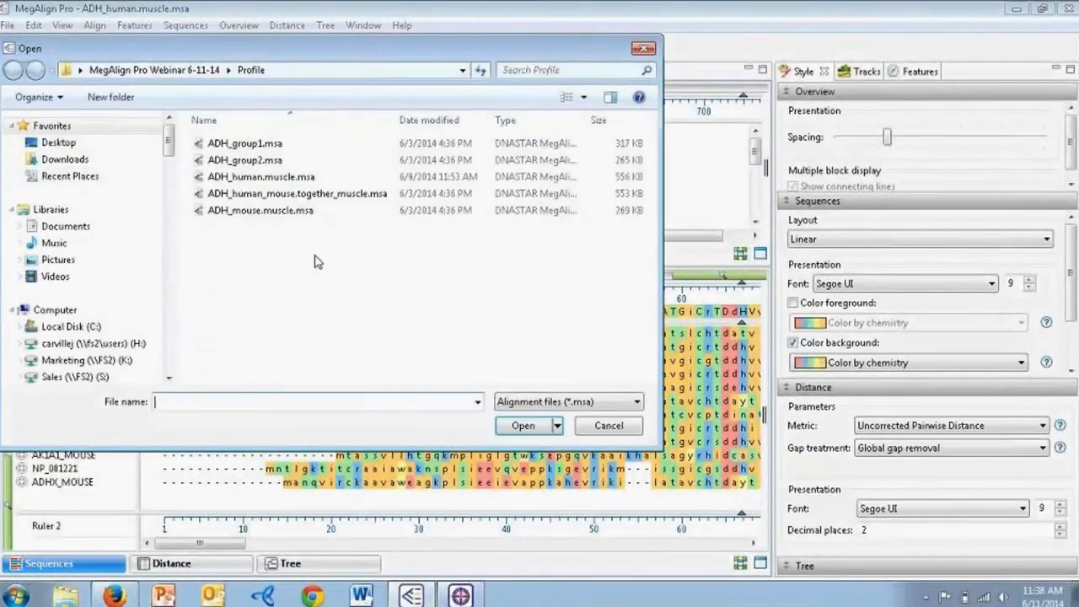
left_click(268, 211)
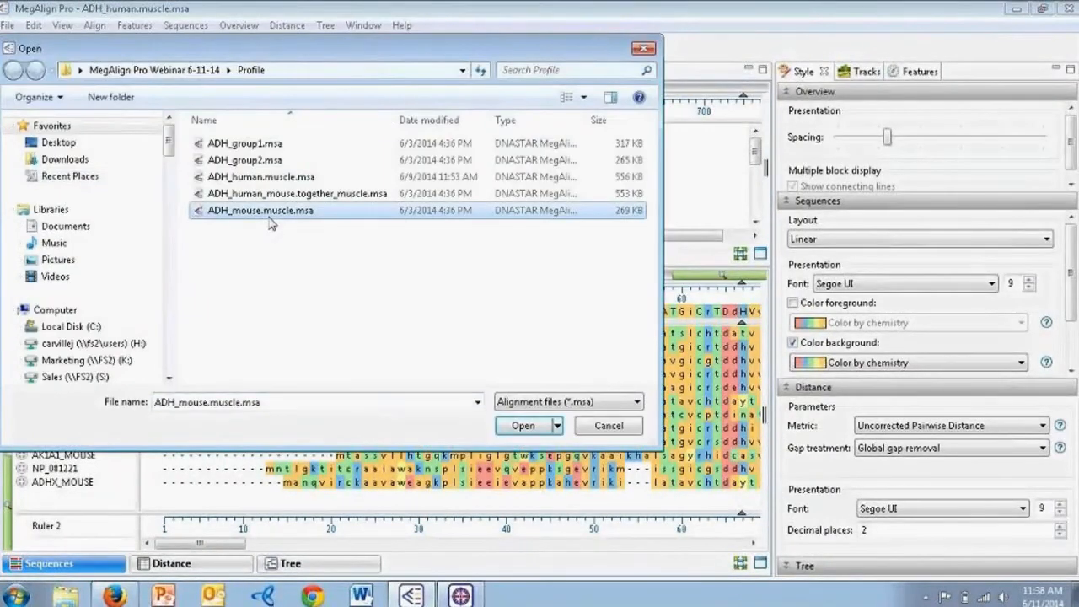
left_click(516, 425)
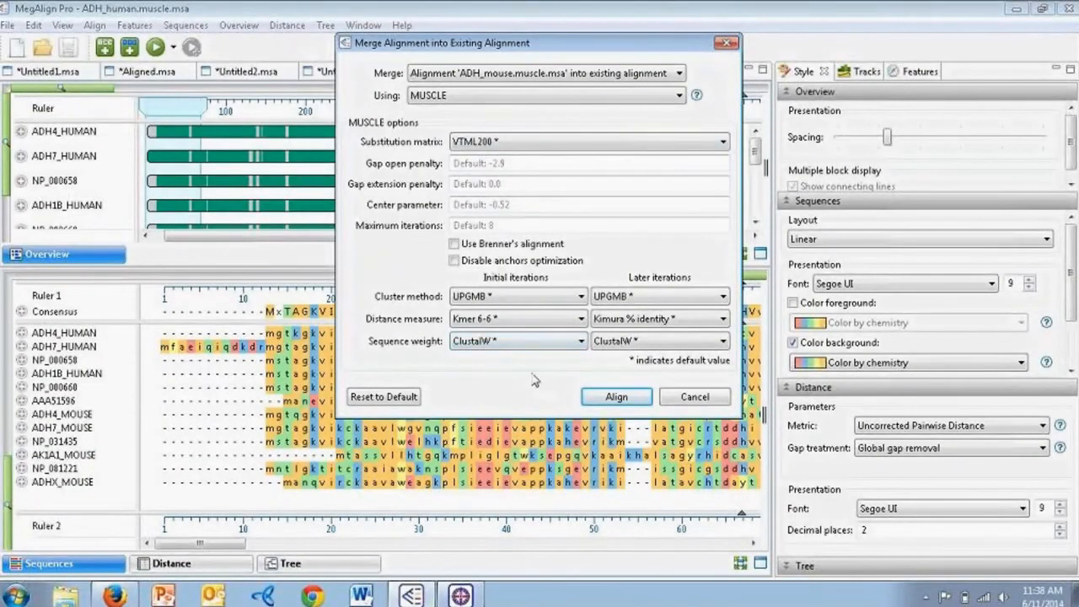
left_click(616, 397)
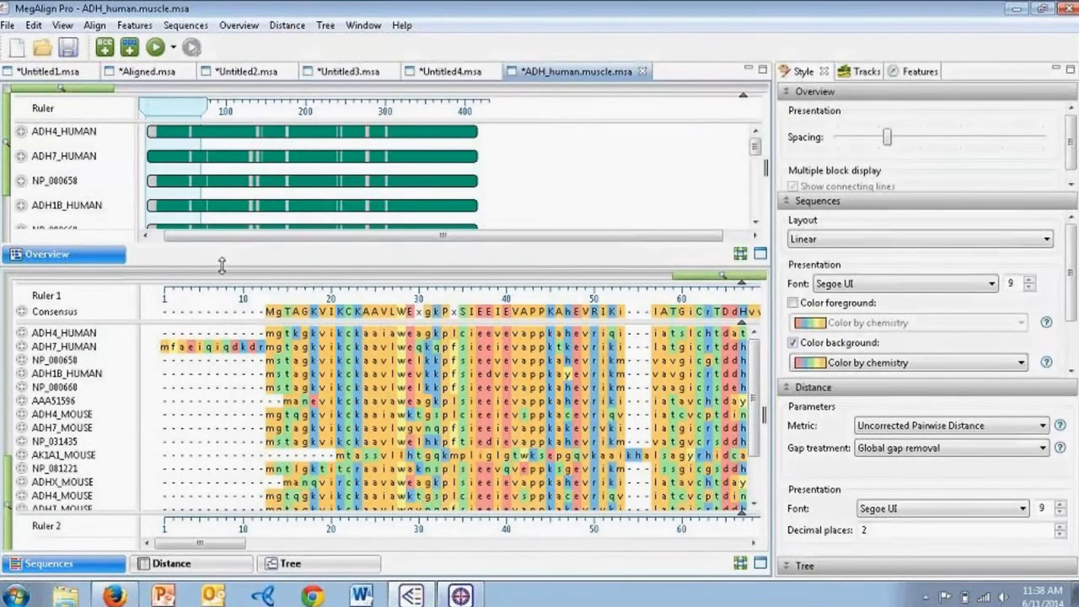
left_click_drag(223, 268, 223, 375)
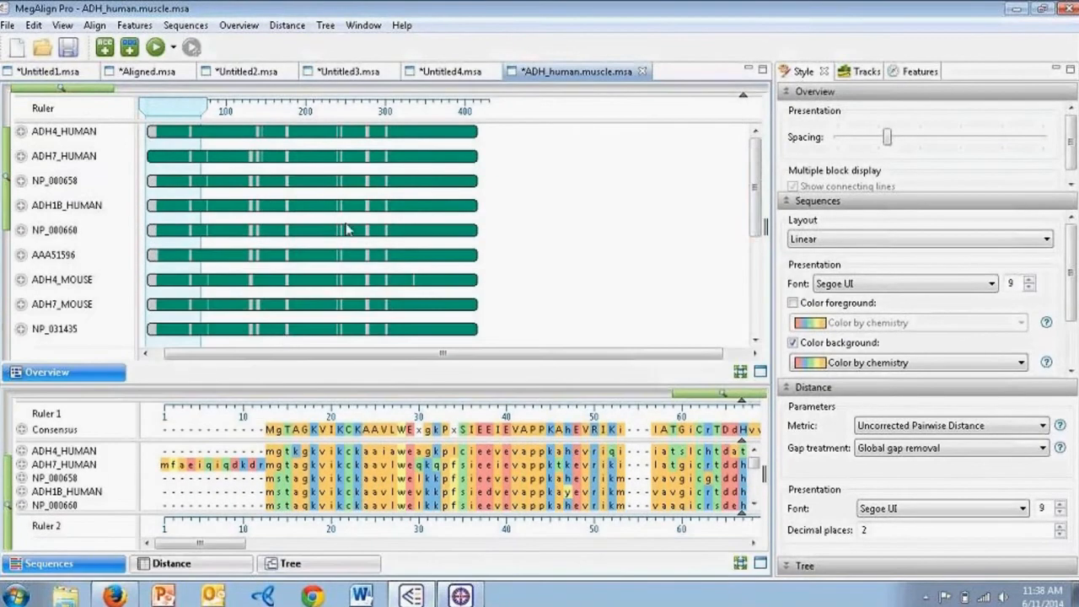
- Shrink the overview area, display the merged alignment's phylogenetic tree, and lay it out horizontally with leaves extending to the right
mouse_move(753, 167)
left_mouse_down()
mouse_move(763, 312)
mouse_move(752, 169)
left_mouse_up()
left_click_drag(266, 389, 283, 281)
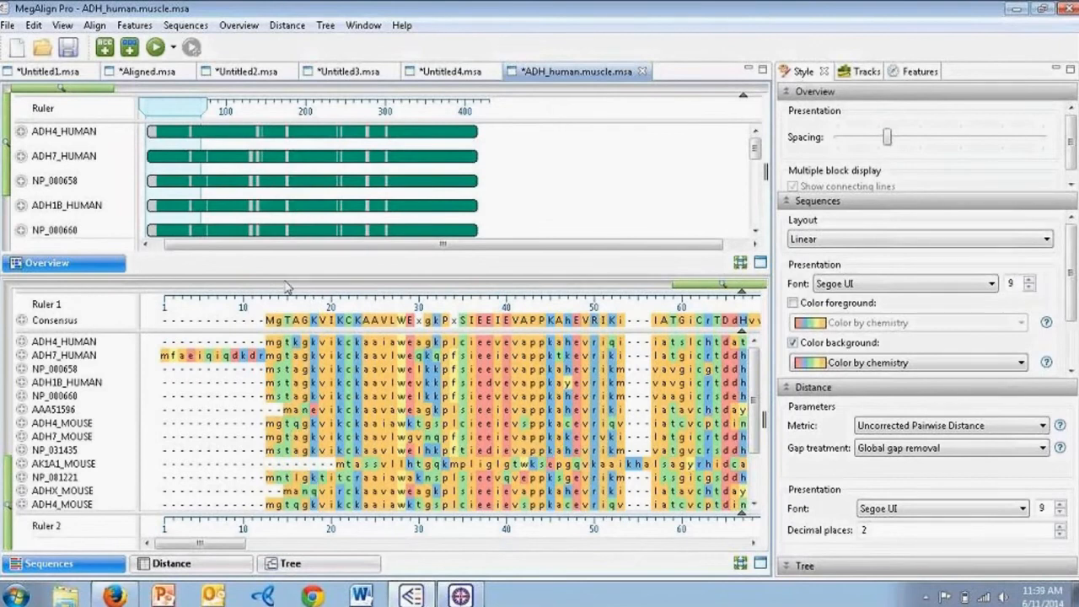
left_click(333, 571)
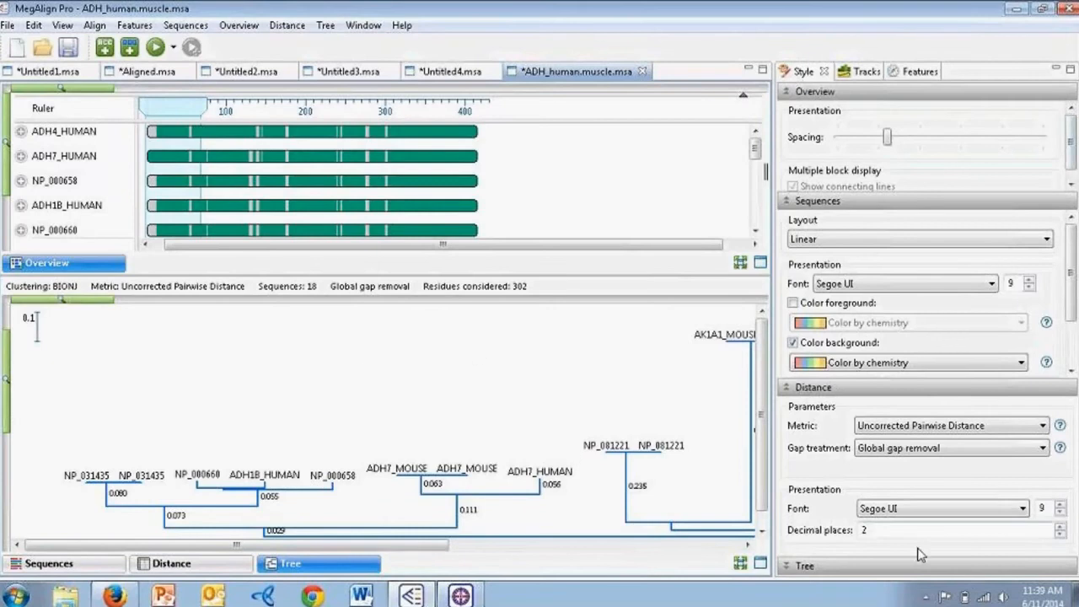
left_click(785, 566)
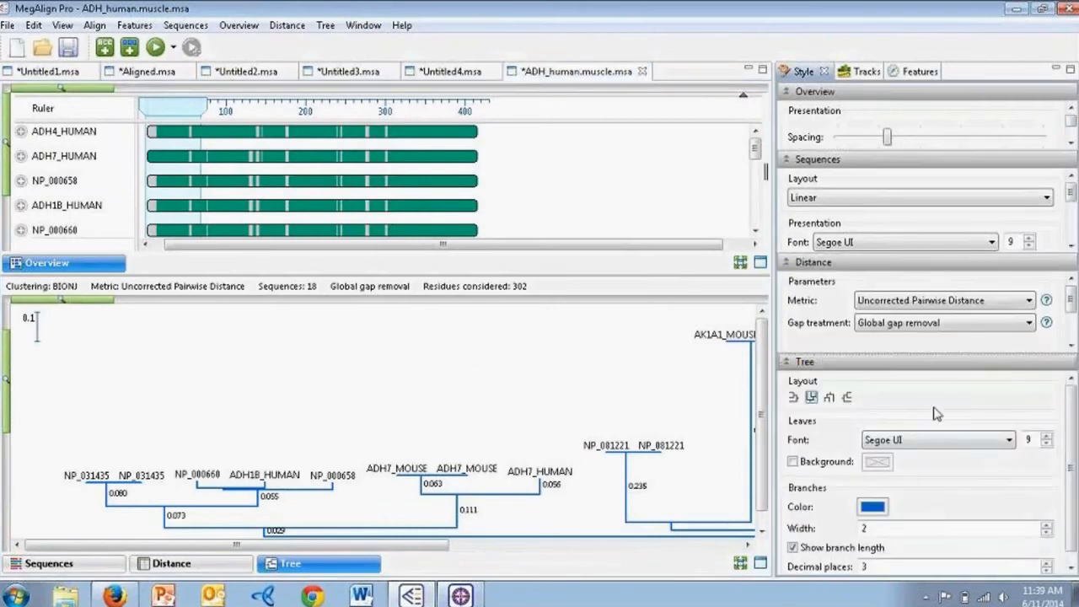
left_click(848, 397)
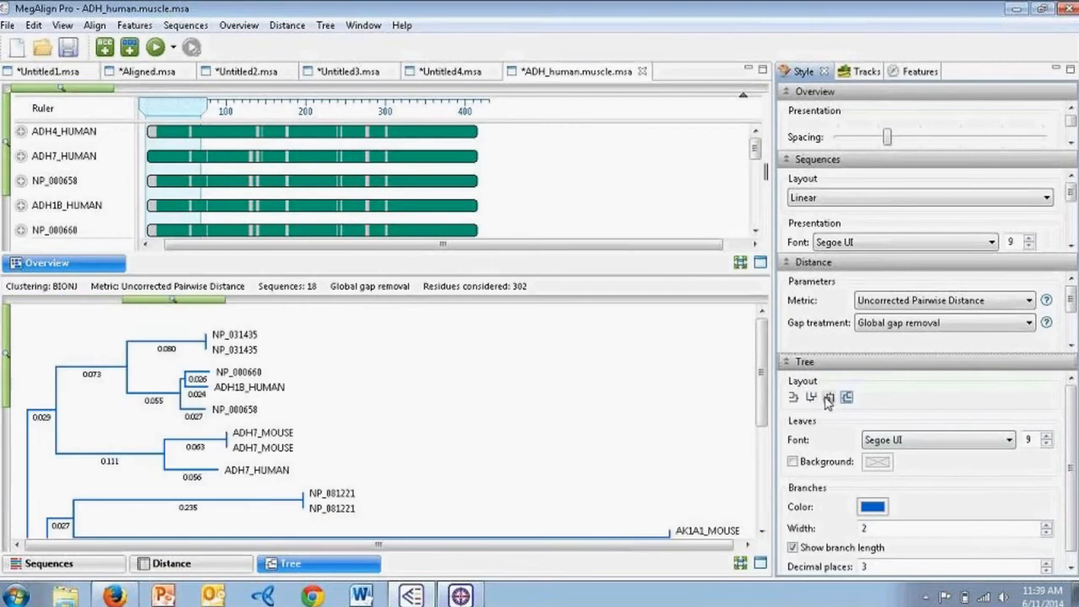
- Set the tree's leaf label font to Arial and colour its branches bright green
left_click(900, 442)
left_click(894, 468)
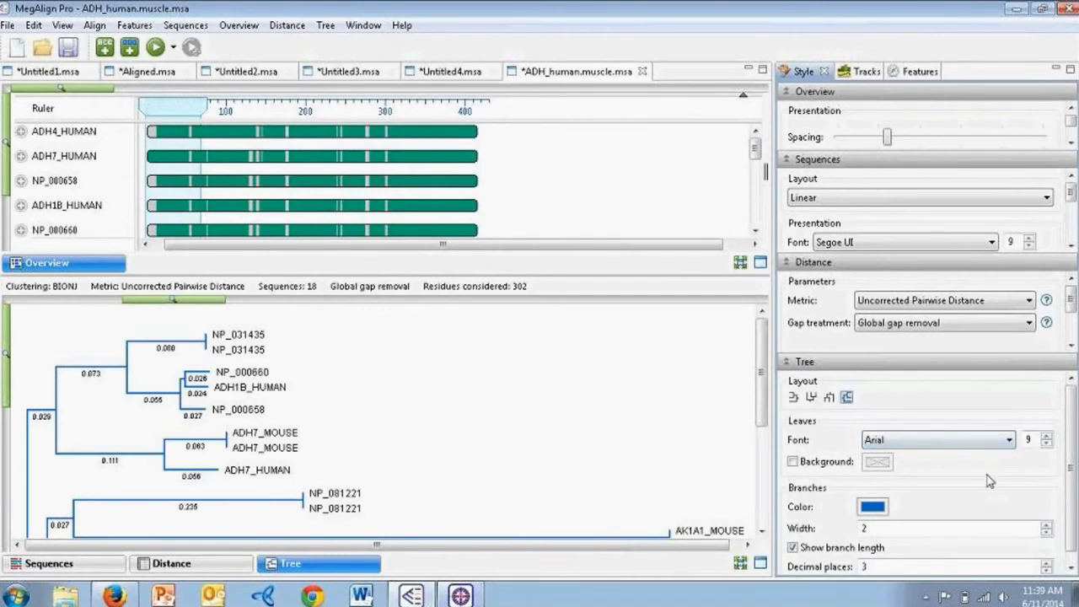
left_click(868, 506)
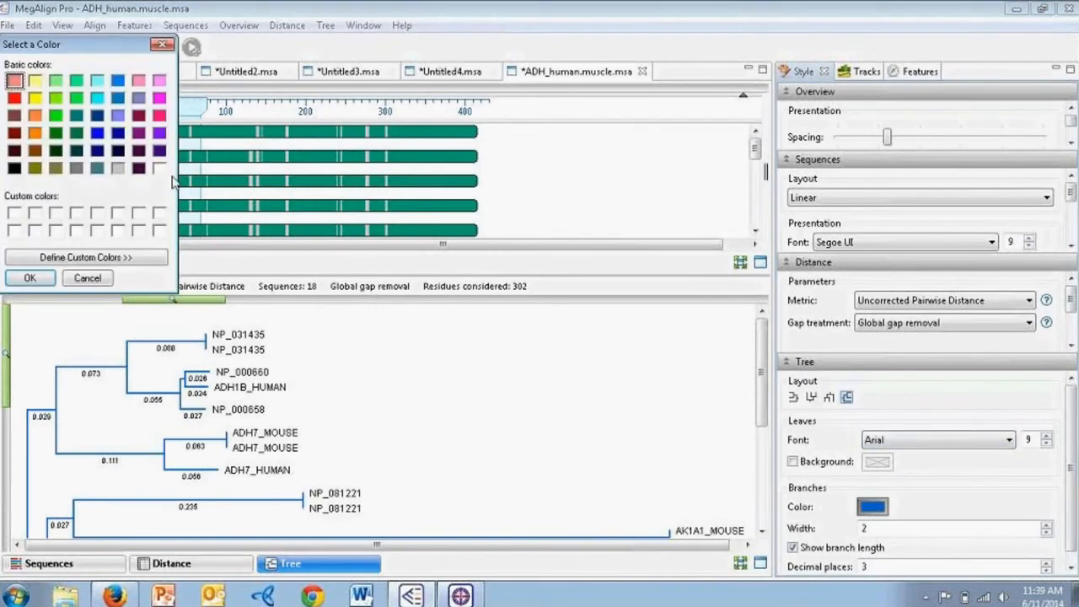
left_click(55, 116)
left_click(31, 278)
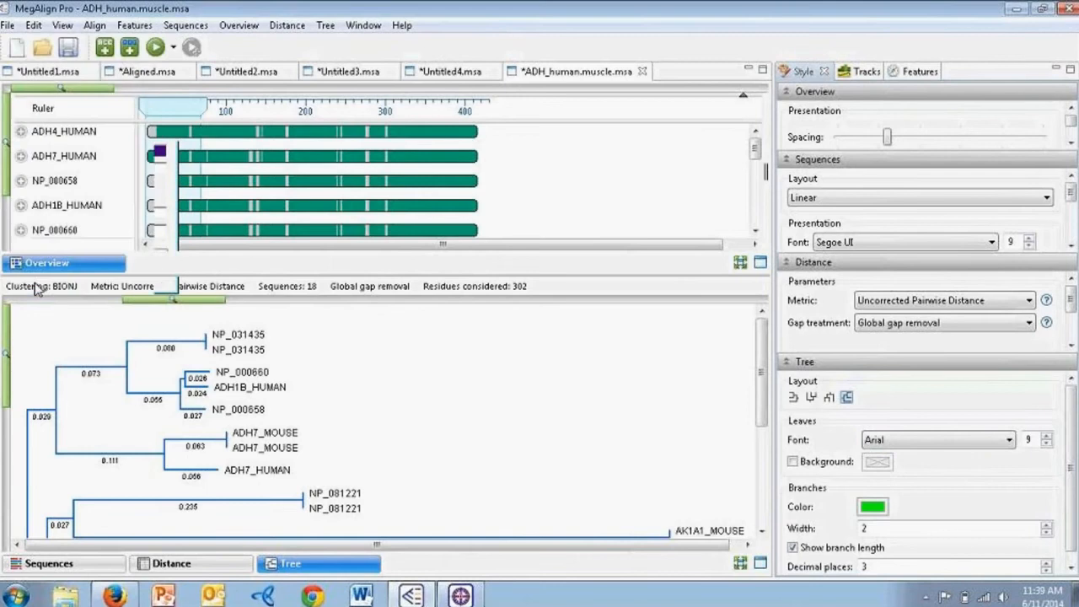
- Set the tree's branch lengths to four decimal places
scroll(809, 565, "down", 1)
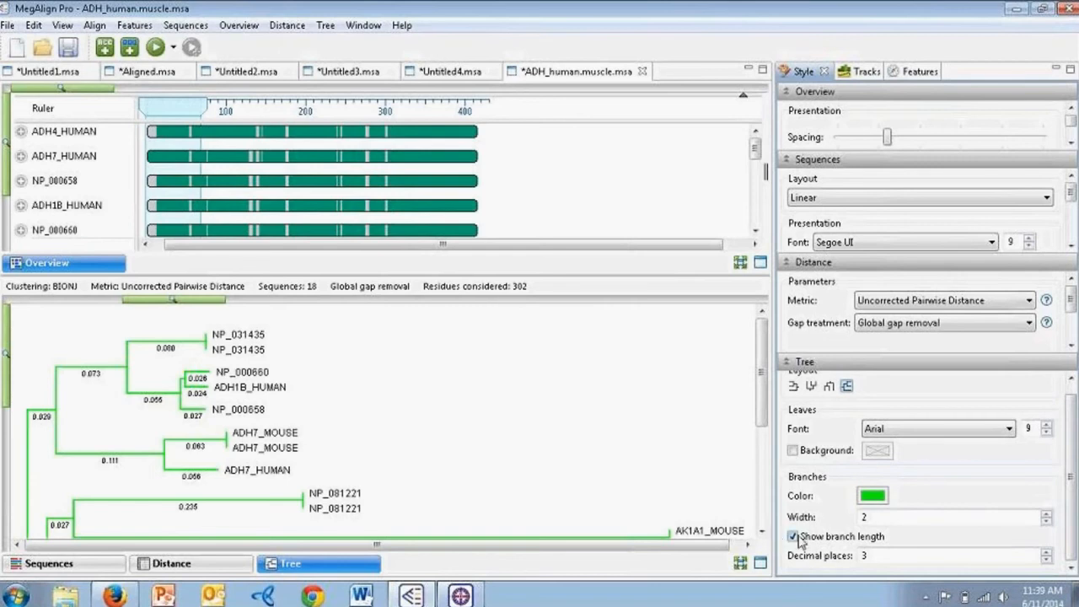
left_click(1047, 553)
left_click(1047, 553)
left_click(1047, 553)
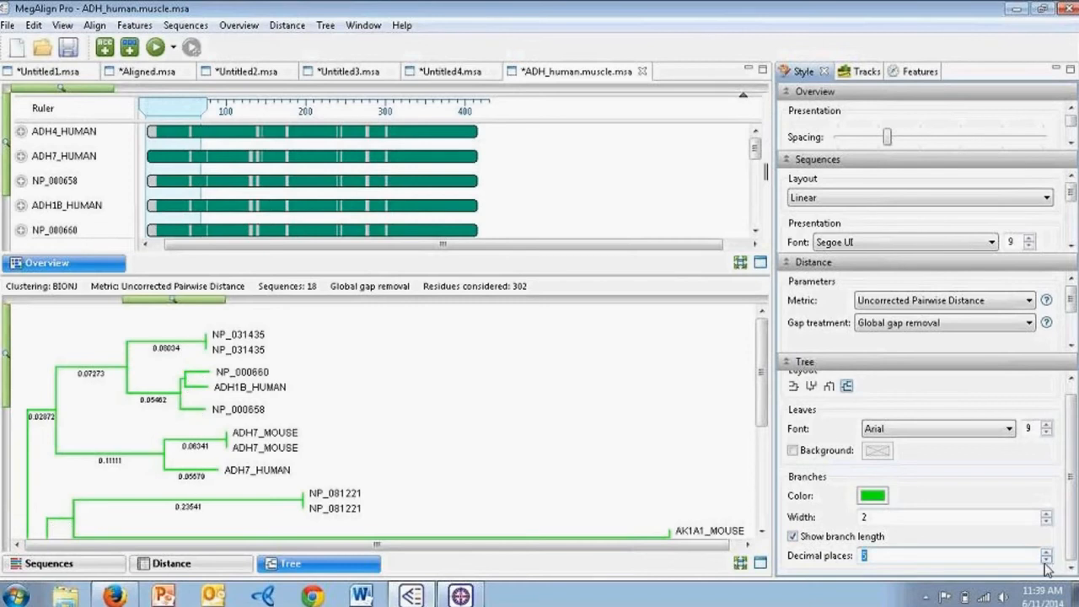
left_click(1046, 559)
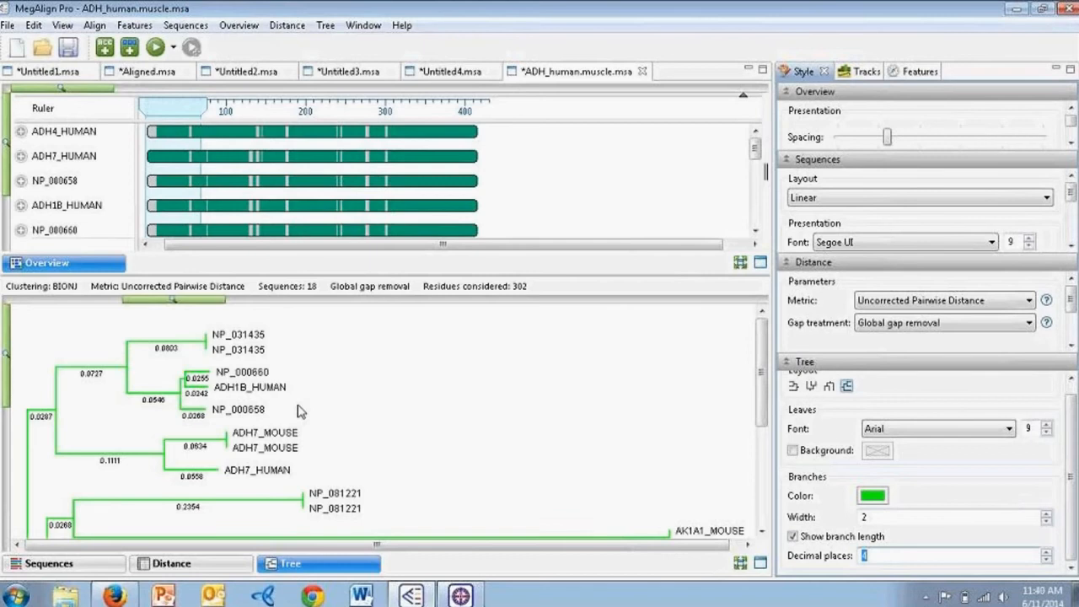
- Send the tree to FigTree v1.4.0 with the exported sequence names made unique, and widen the FigTree window
left_click(8, 26)
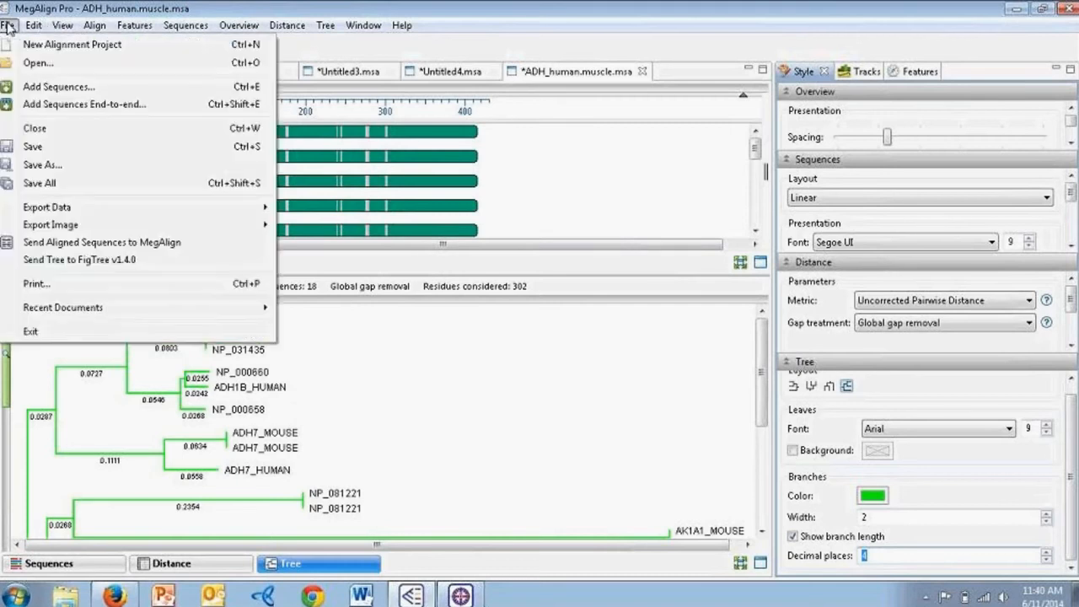
left_click(52, 265)
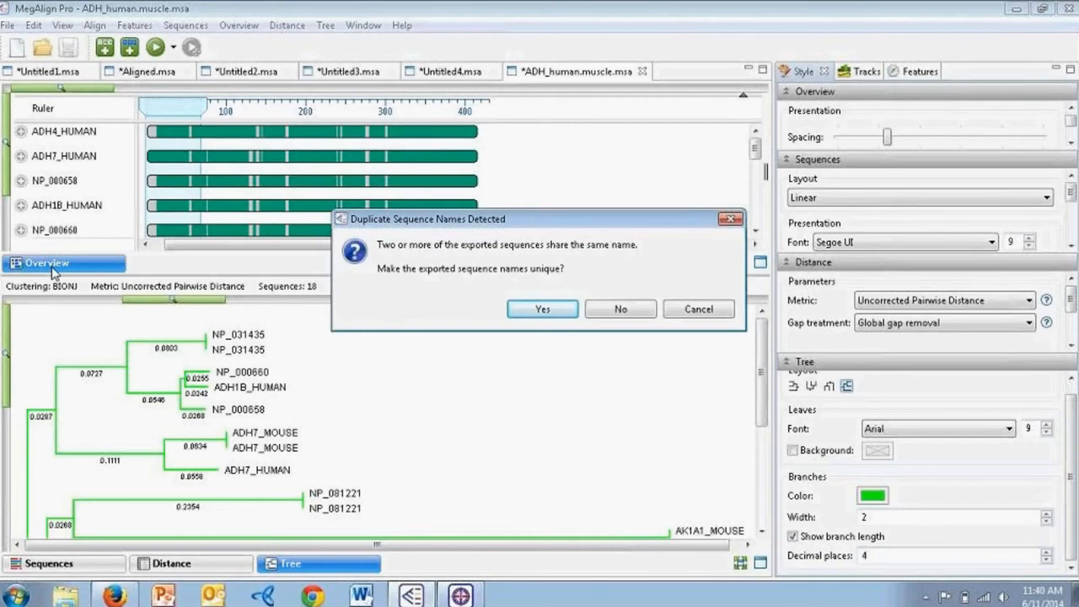
left_click(544, 309)
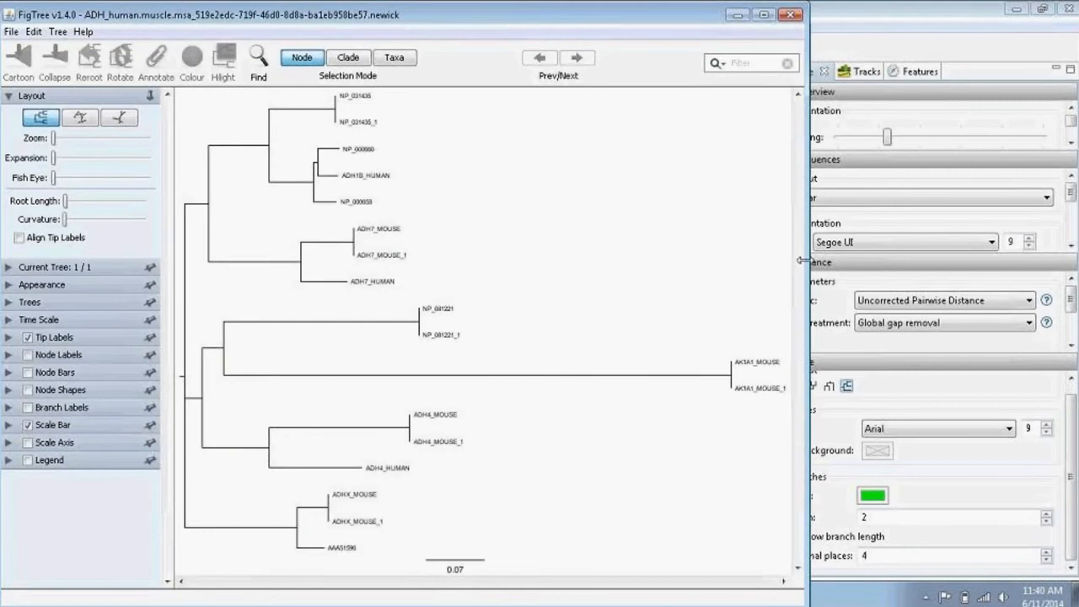
left_click_drag(882, 259, 951, 260)
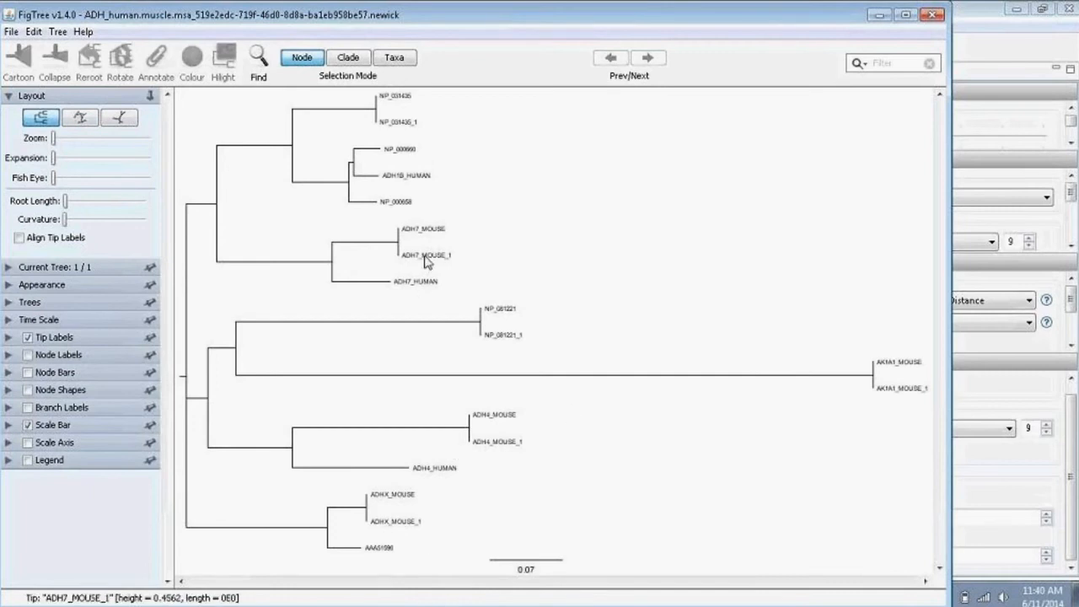
- Preview the tree in FigTree's polar and radial layouts, look over the appearance options, and close FigTree
left_click(81, 118)
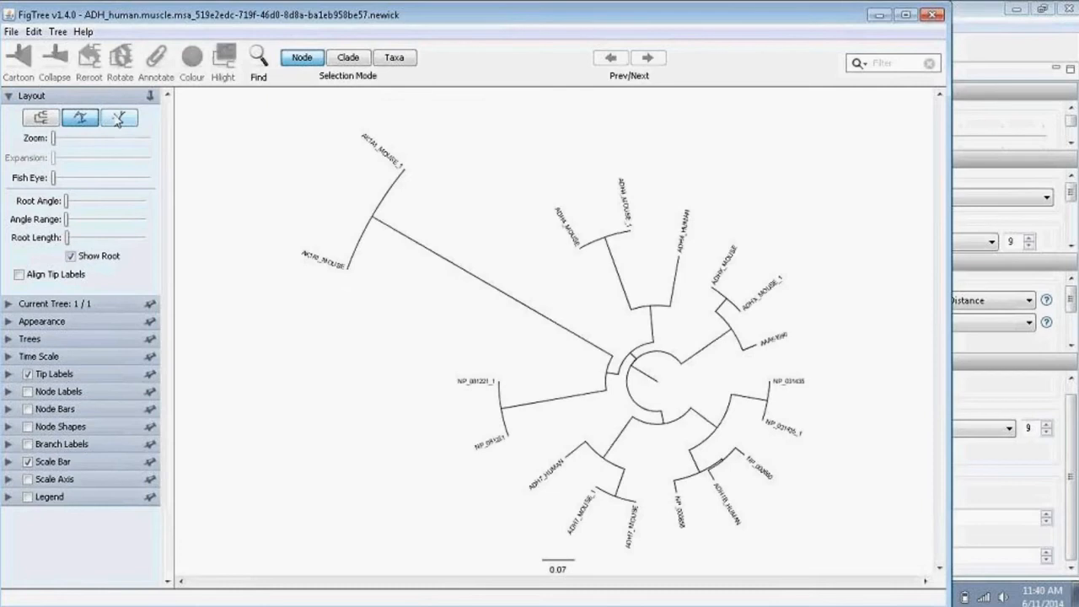
left_click(118, 119)
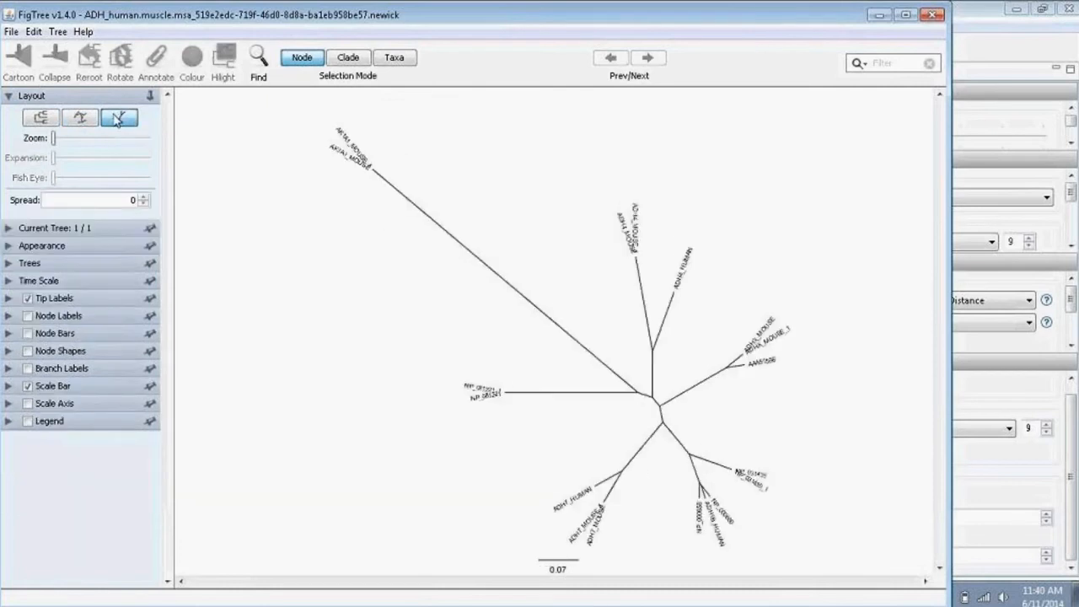
left_click(89, 119)
left_click(8, 323)
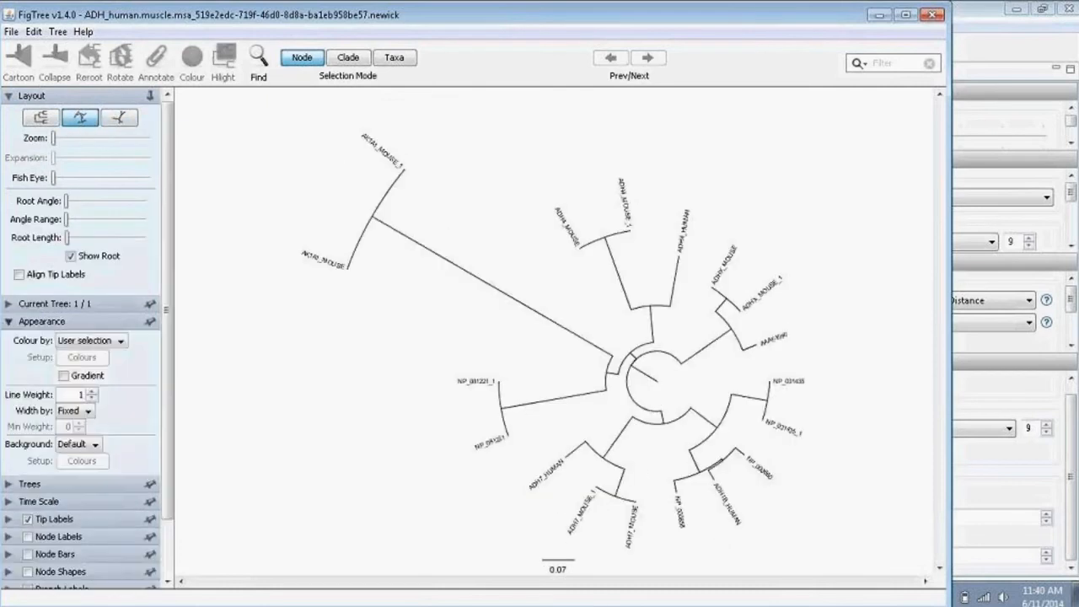
left_click(8, 322)
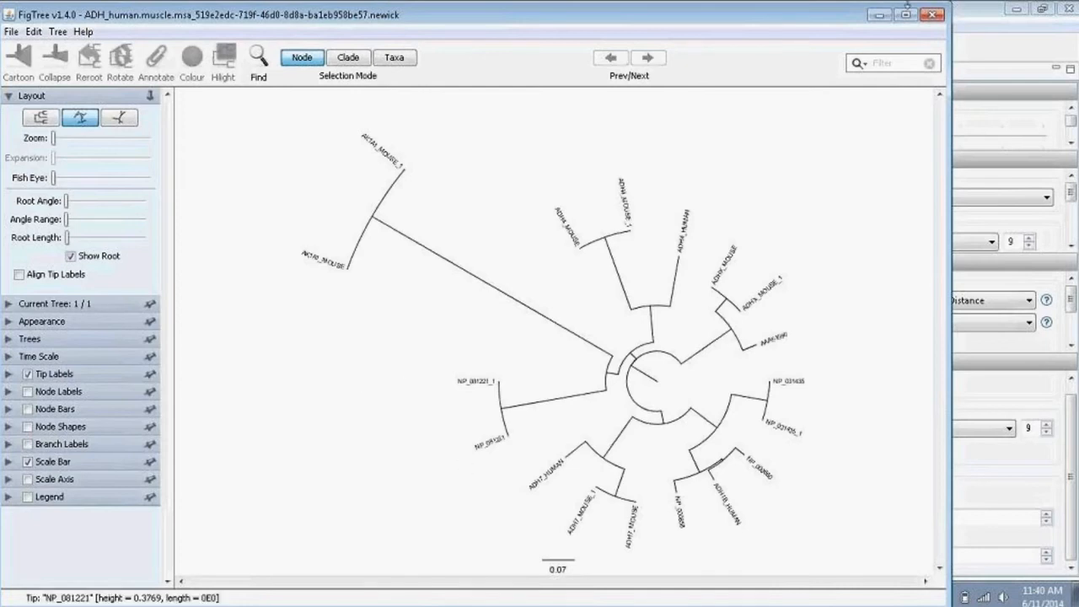
left_click(932, 14)
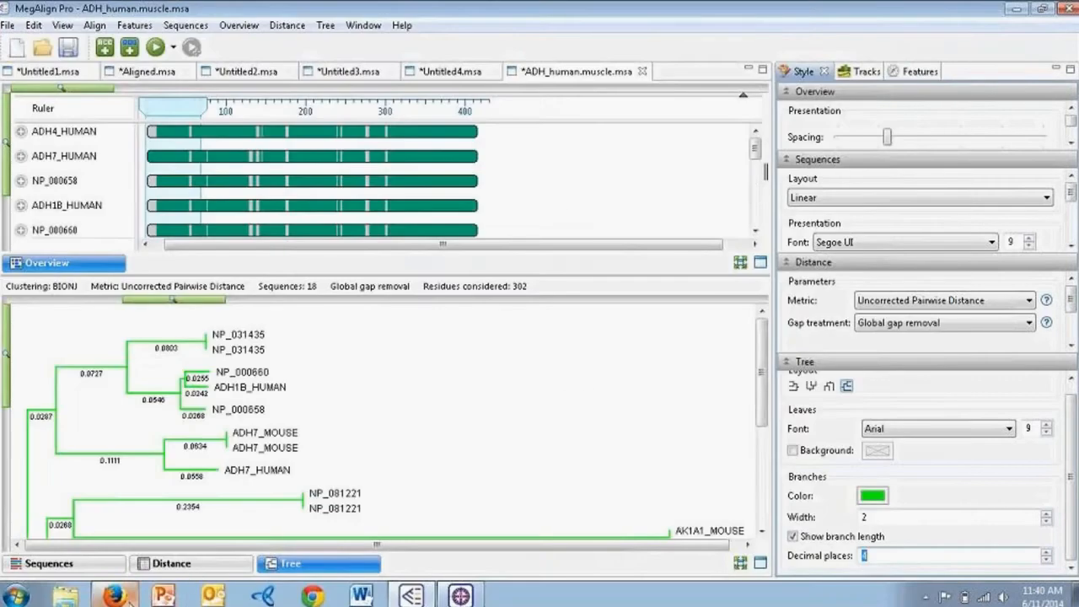
- Switch to Firefox, open the DNASTAR support video library, and list the Multiple and Pairwise Alignments videos
left_click(115, 597)
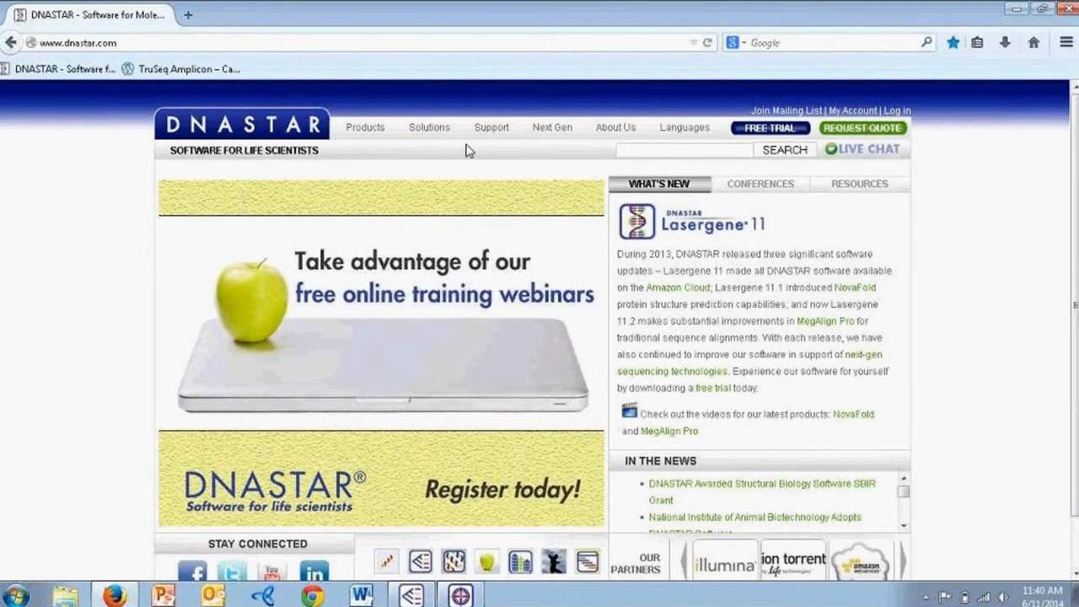
mouse_move(483, 128)
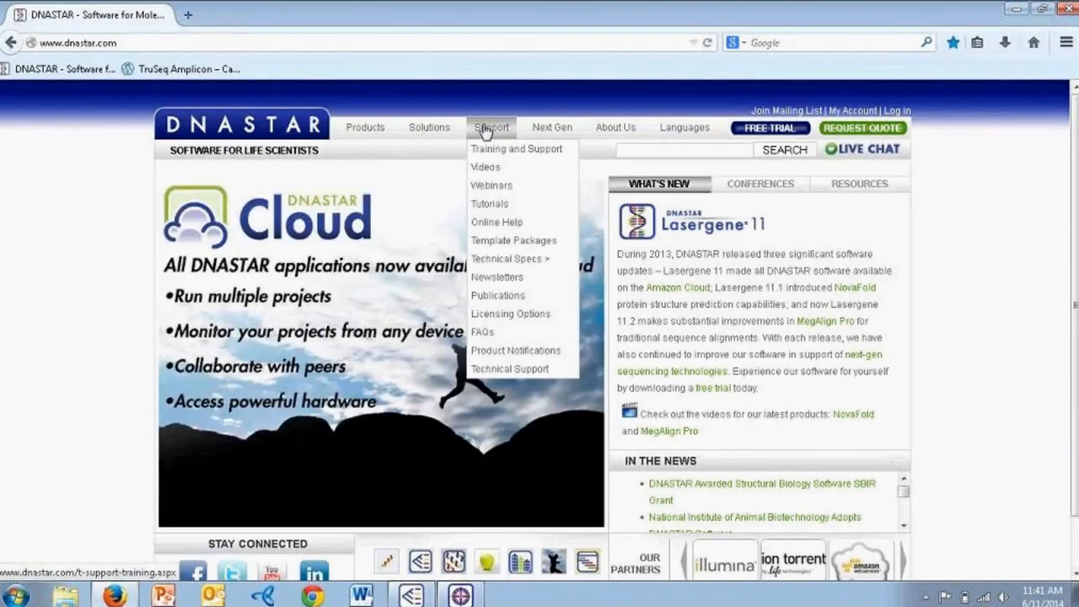
left_click(487, 165)
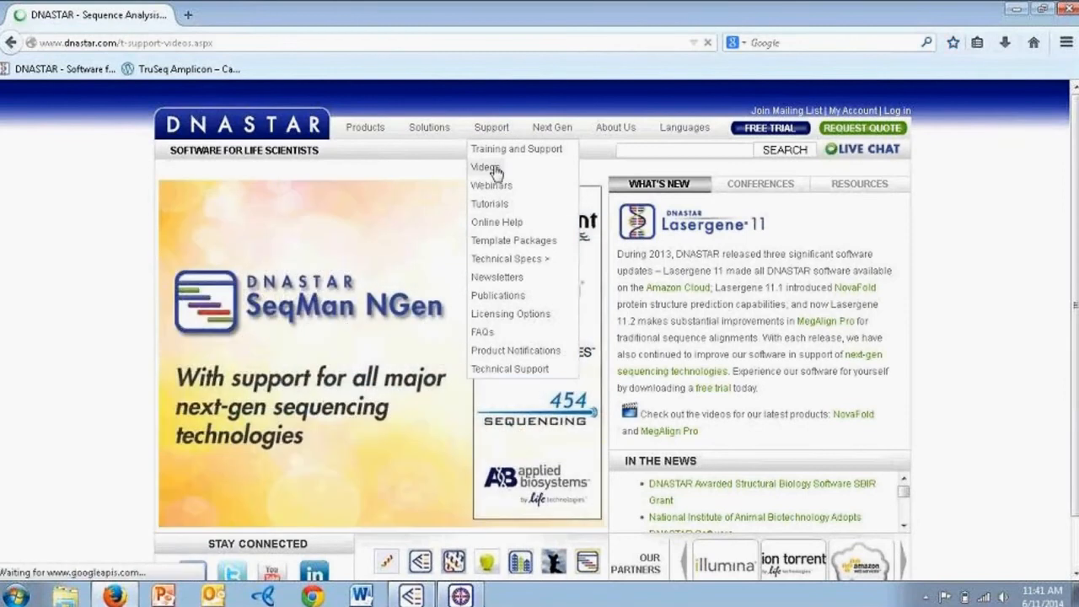
scroll(604, 439, "down", 4)
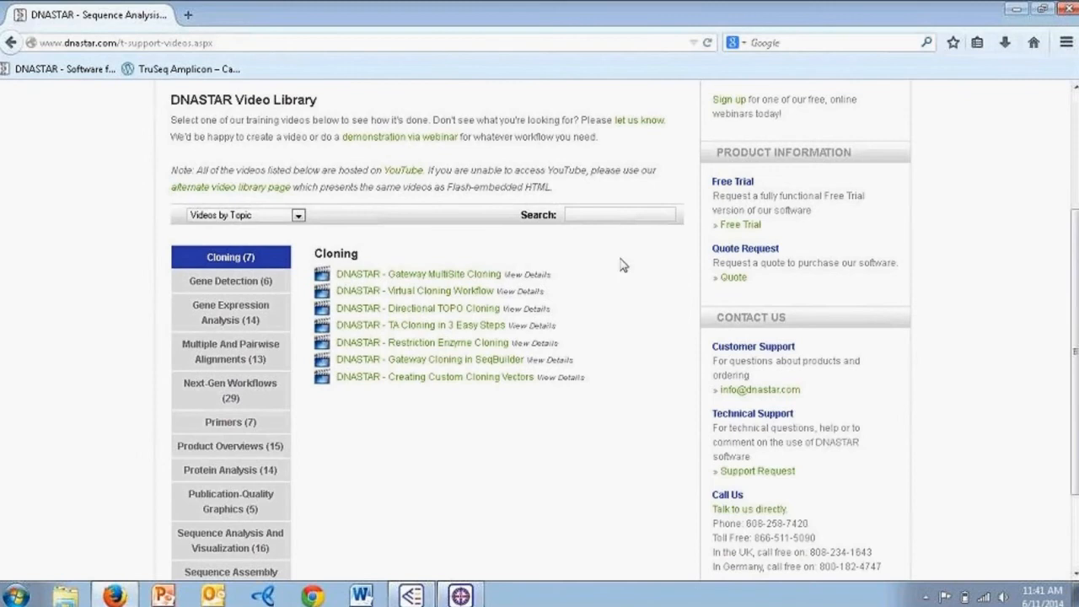
left_click(232, 259)
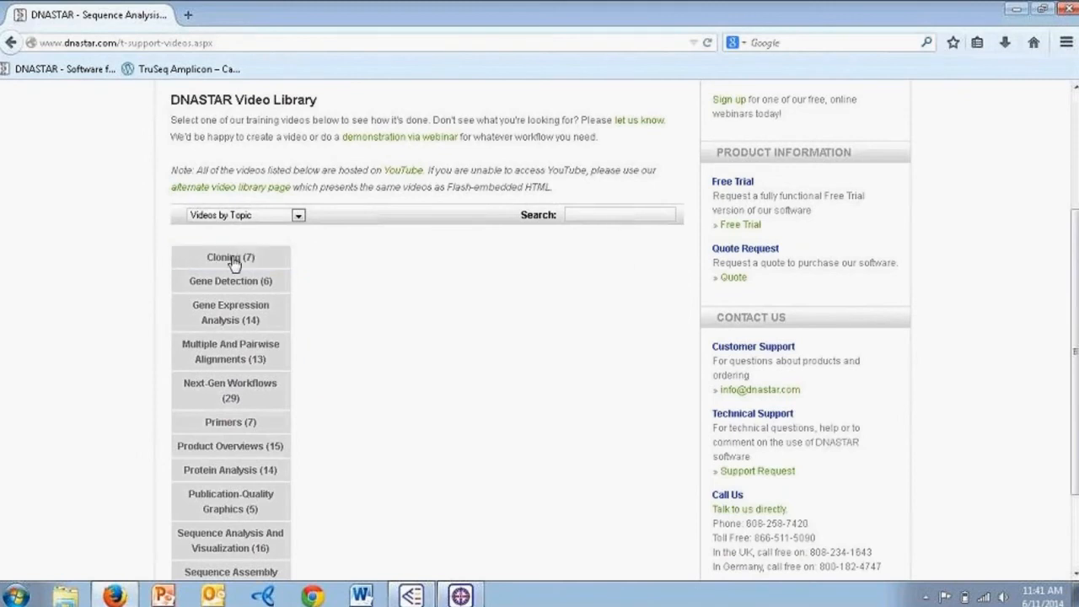
scroll(253, 476, "down", 2)
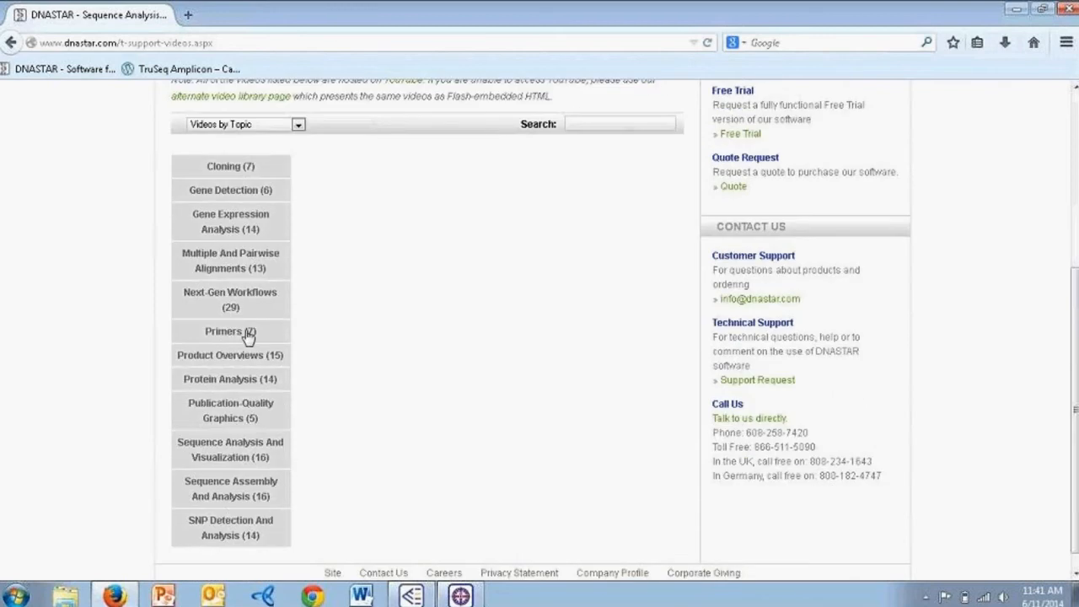
left_click(235, 267)
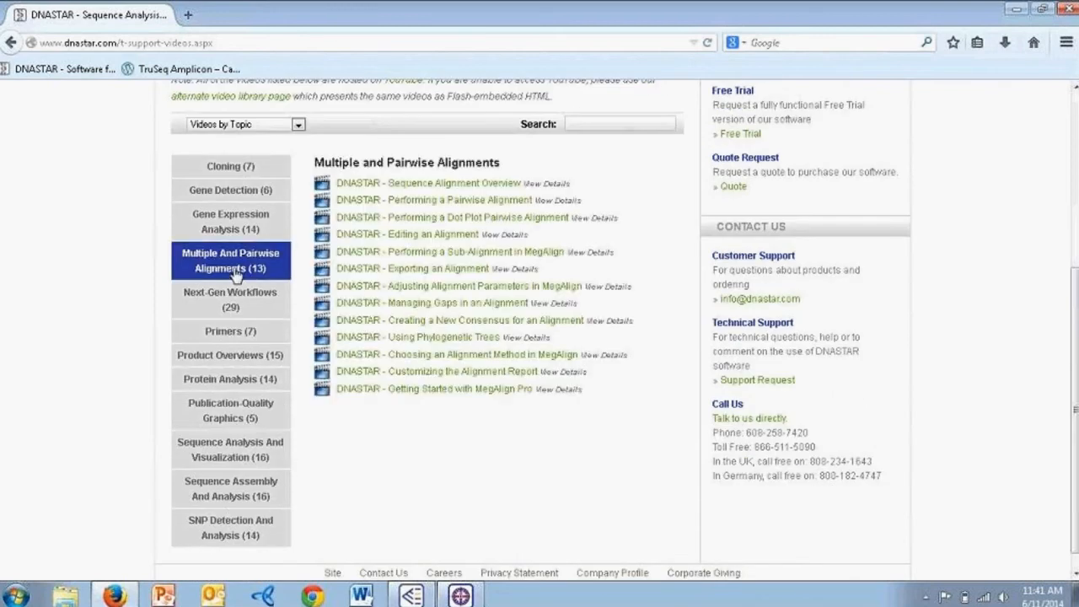
- Organise the video library by product and list the MegAlign and MegAlign Pro videos
left_click(272, 129)
left_click(272, 150)
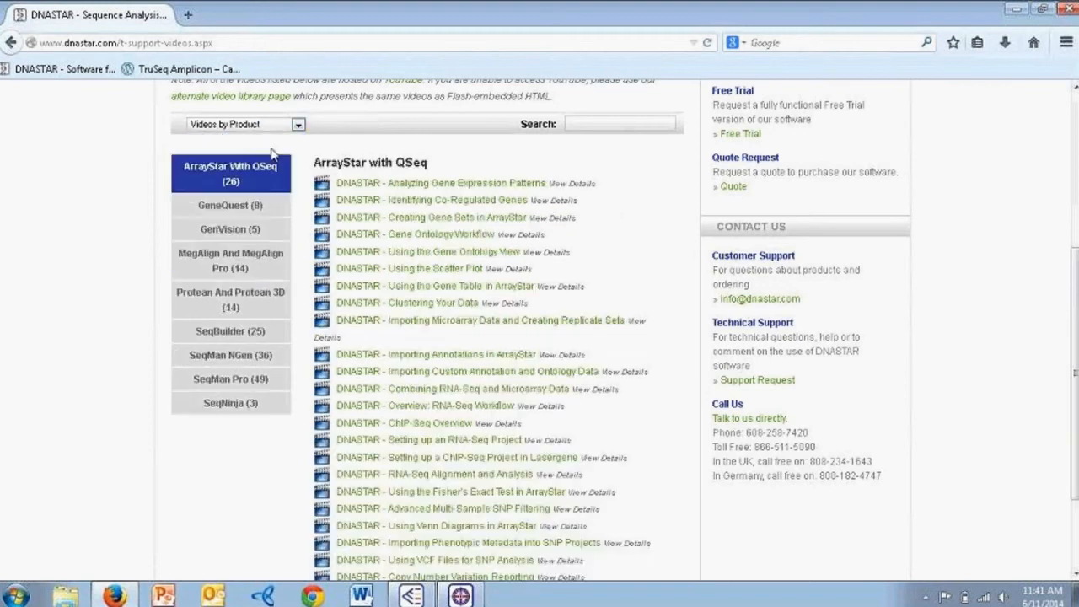
left_click(253, 299)
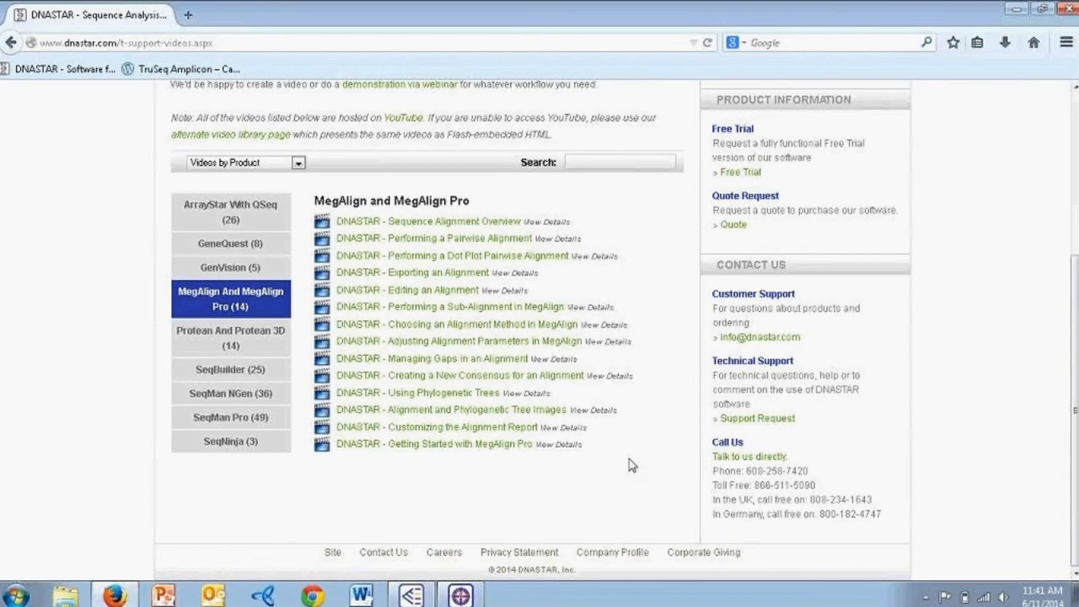
- Open the DNASTAR support site's webinars page and look through the upcoming webinars down to the archived ones
scroll(631, 463, "up", 5)
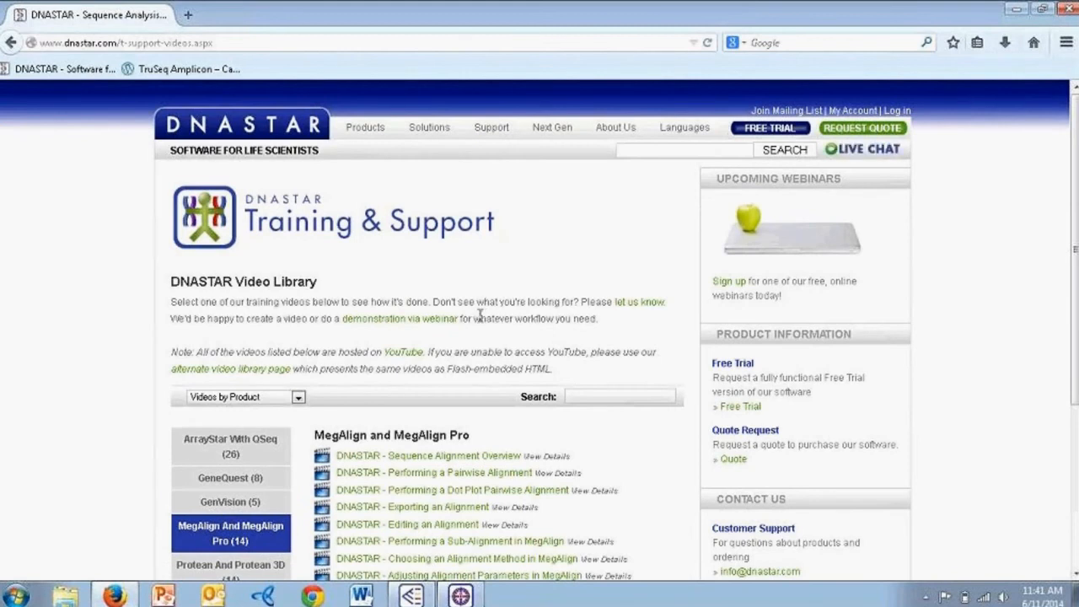
left_click(497, 187)
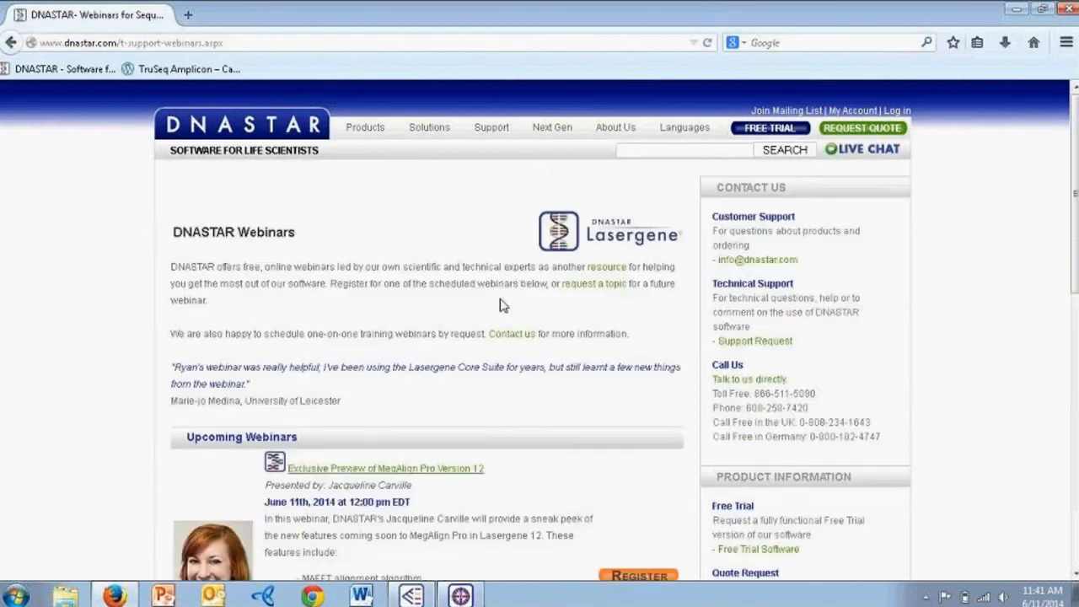
scroll(578, 482, "down", 4)
scroll(637, 498, "down", 4)
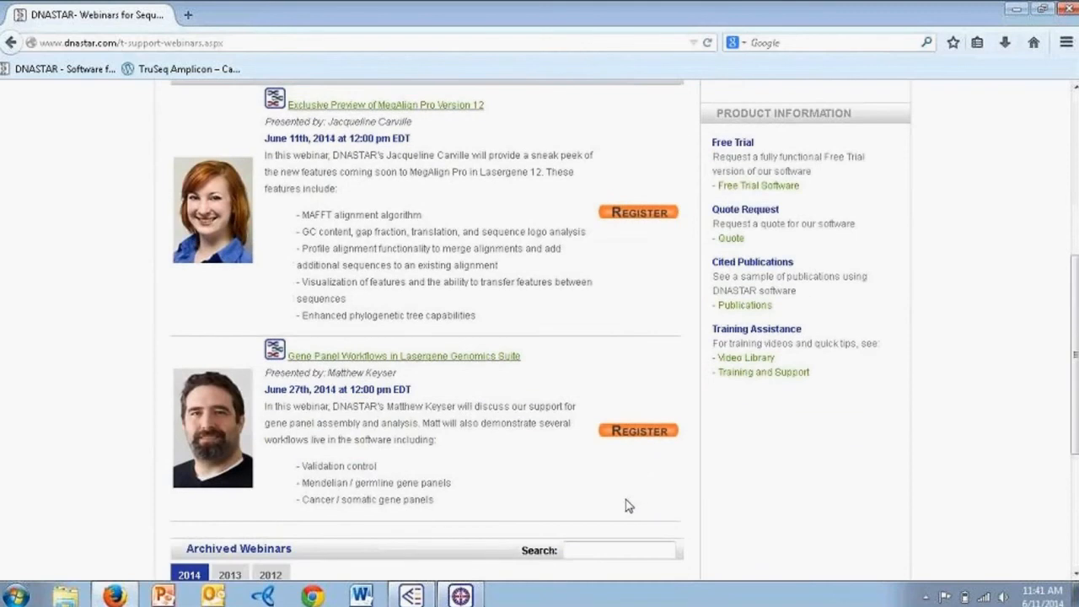